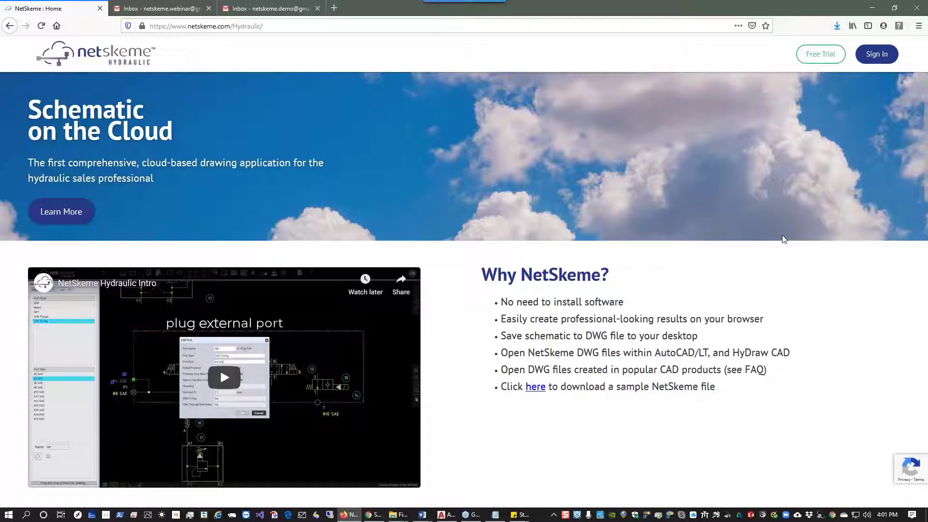
# Review the NetSkeme home page's feature list, smart features, pricing and the free-trial FAQ answer.
pyautogui.moveTo(500, 301); pyautogui.dragTo(671, 304)
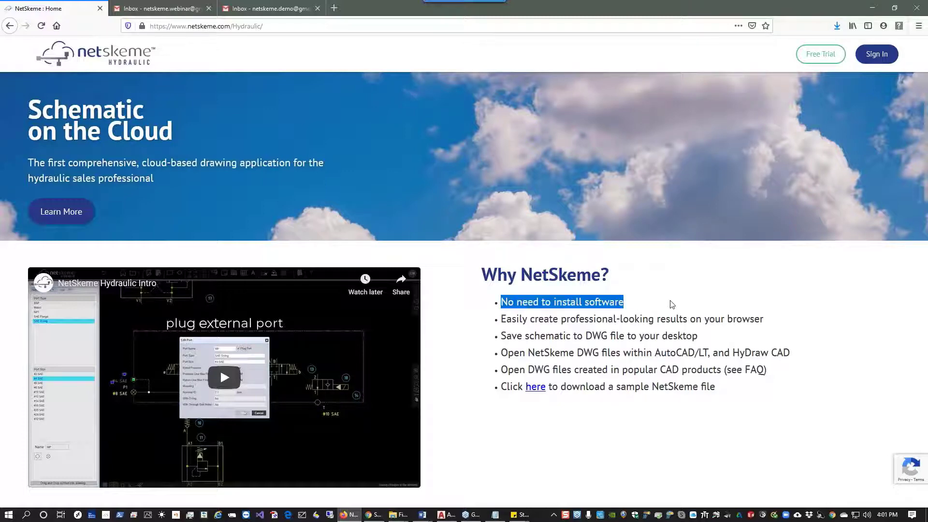
pyautogui.moveTo(502, 336); pyautogui.dragTo(720, 334)
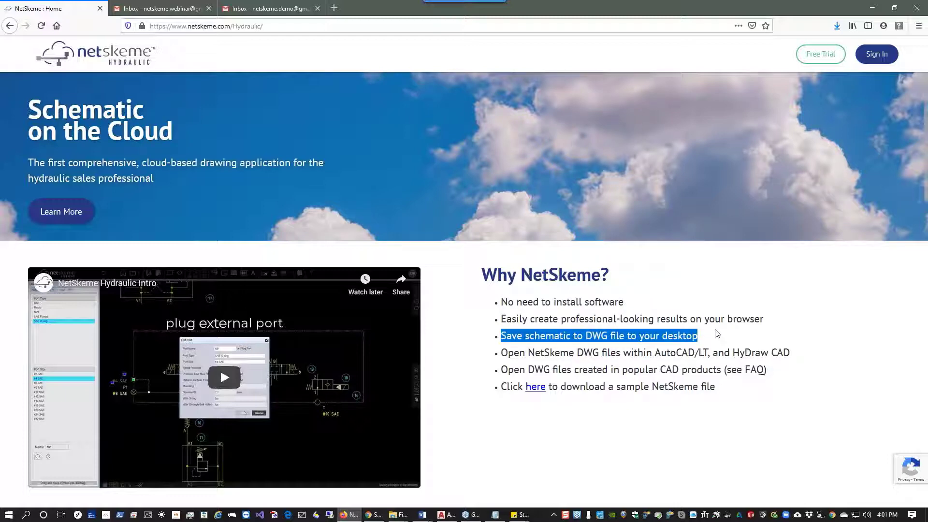
pyautogui.scroll(-7, 717, 333)
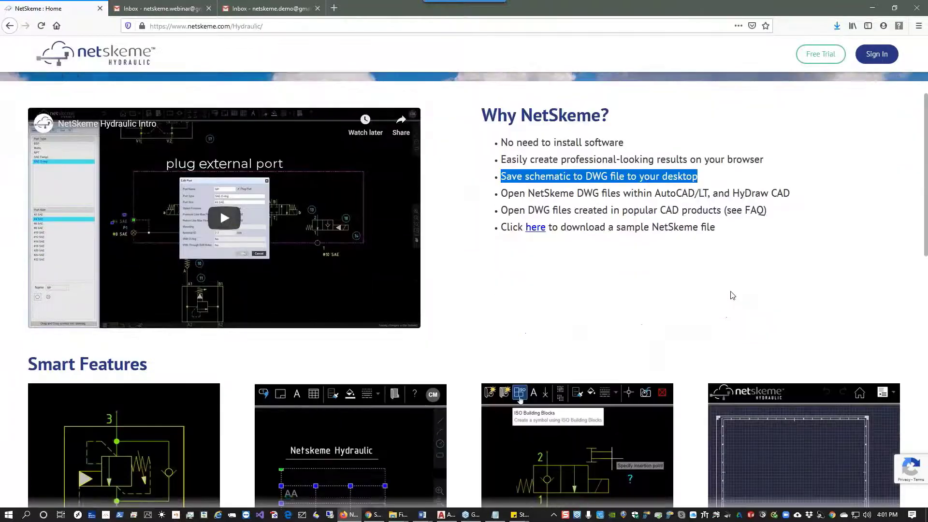
pyautogui.scroll(-6, 694, 275)
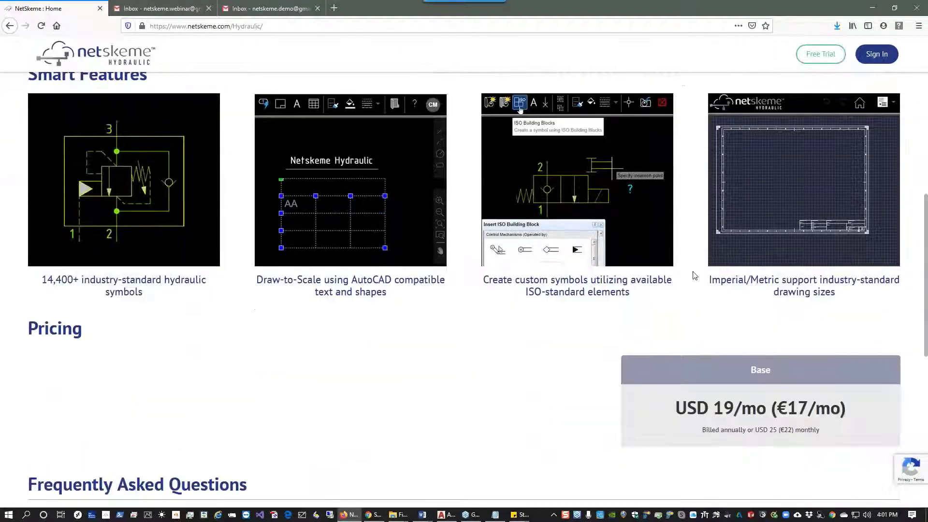
pyautogui.scroll(-3, 667, 275)
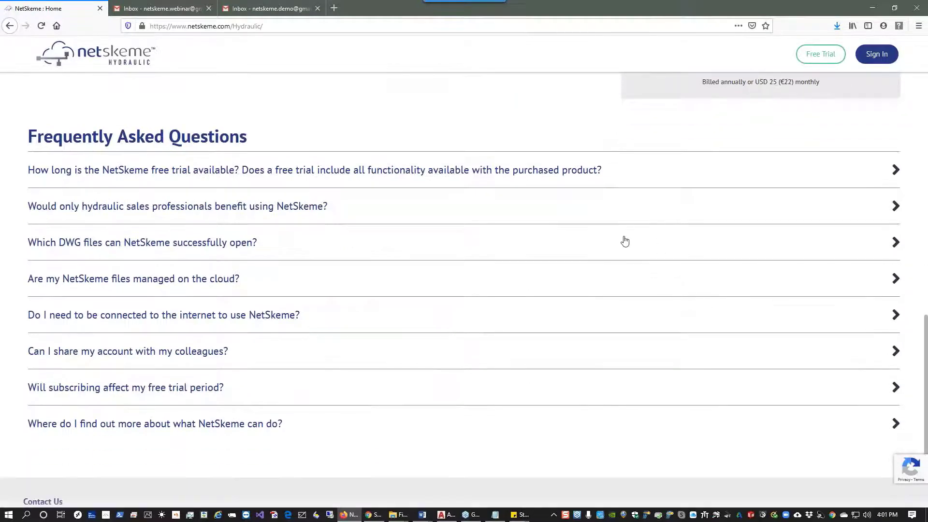
pyautogui.click(567, 171)
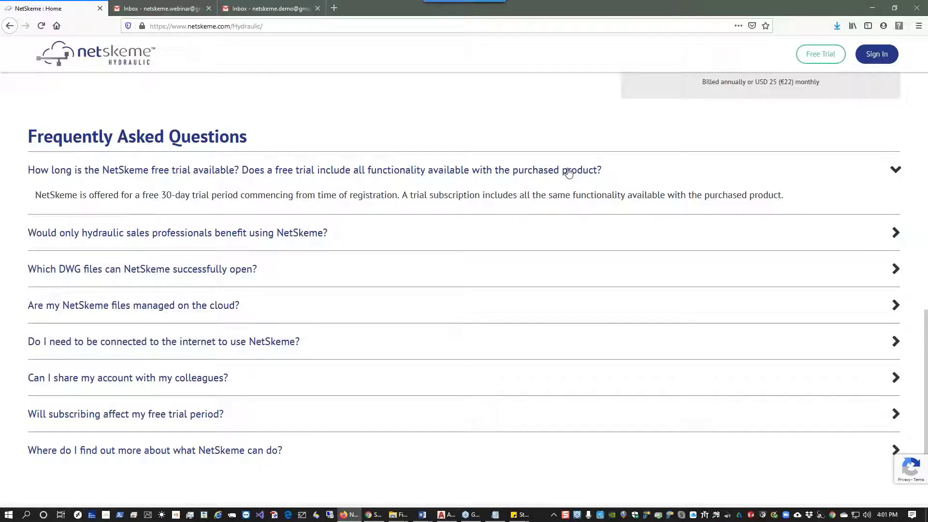
pyautogui.scroll(-3, 629, 290)
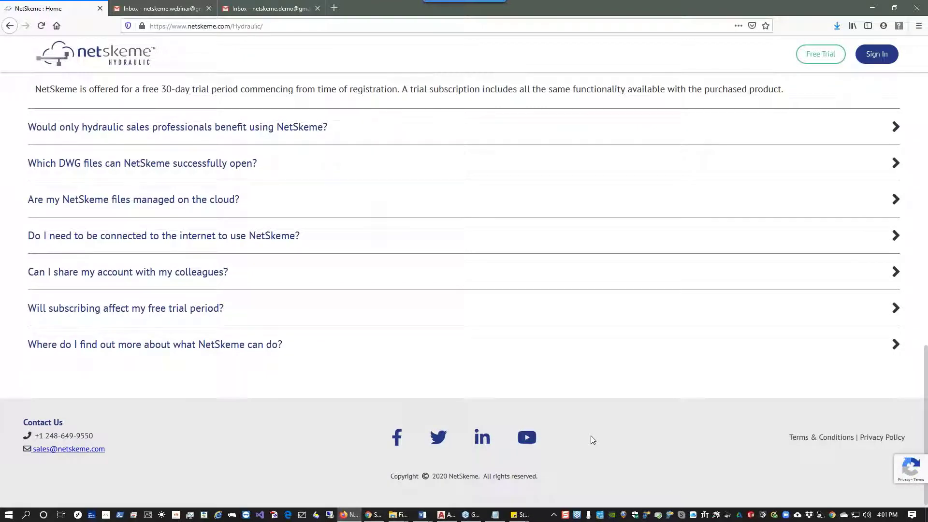
# Open the NetSkeme YouTube channel and play the NetSkeme BasicCircuit 01 video.
pyautogui.click(526, 438)
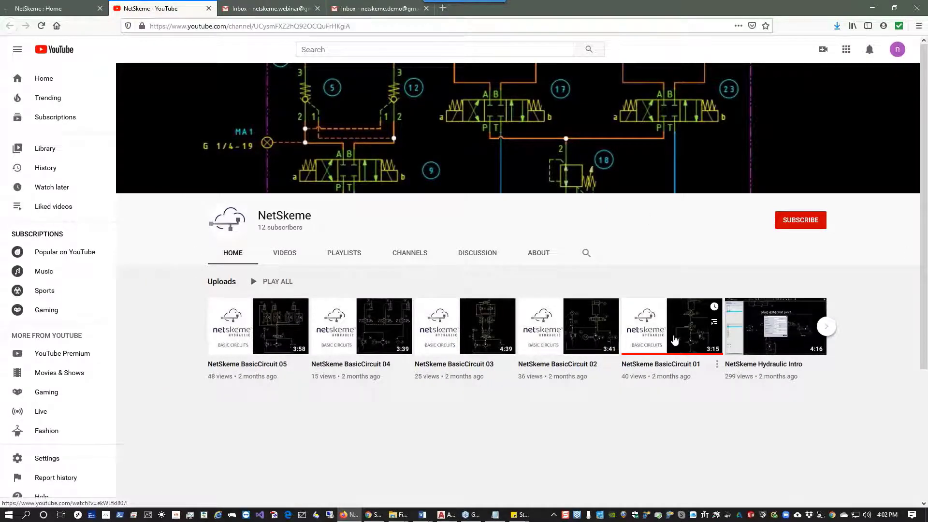
pyautogui.click(674, 339)
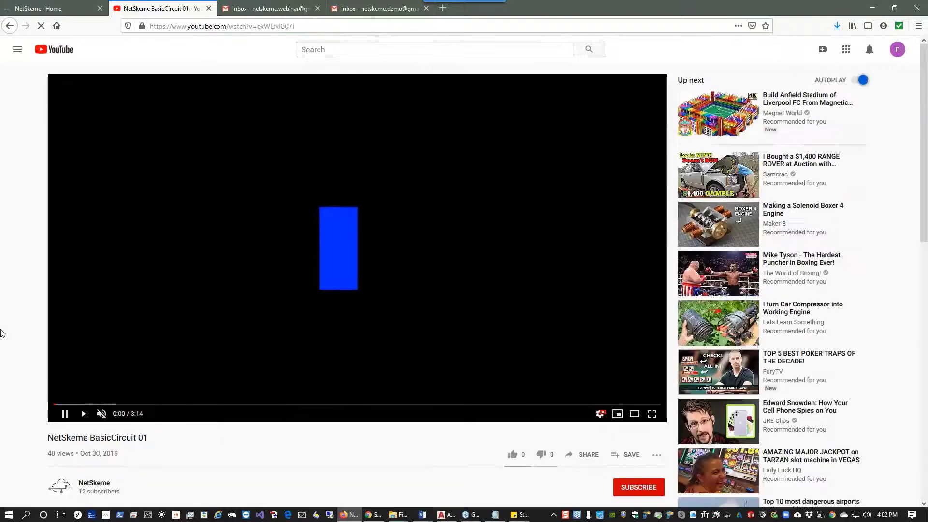
pyautogui.scroll(-3, 1, 333)
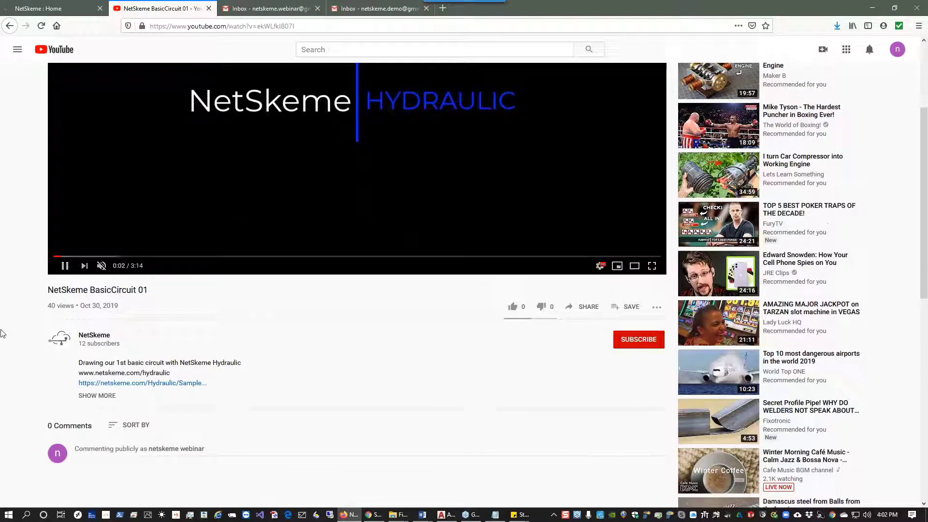
# Try to download the sample NetSkeme DWG file linked in the video description, then return to the NetSkeme tab.
pyautogui.click(153, 387)
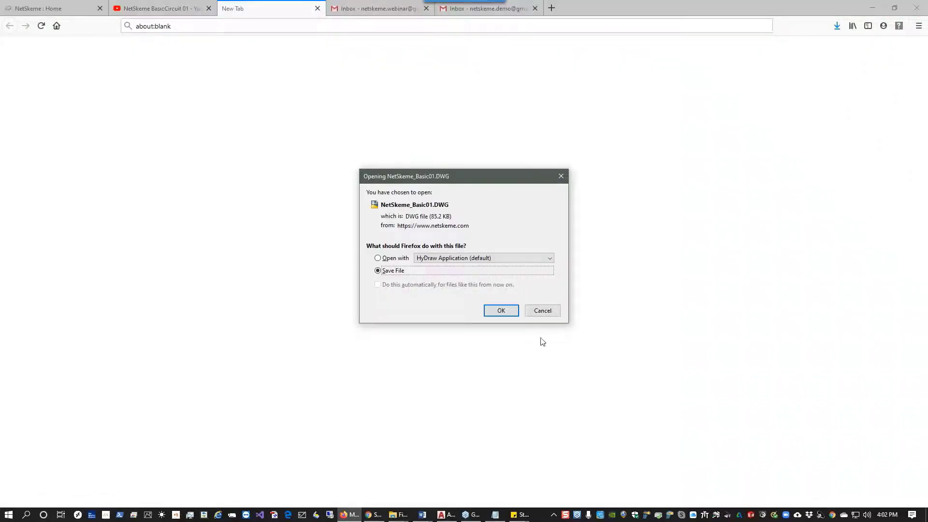
pyautogui.click(543, 312)
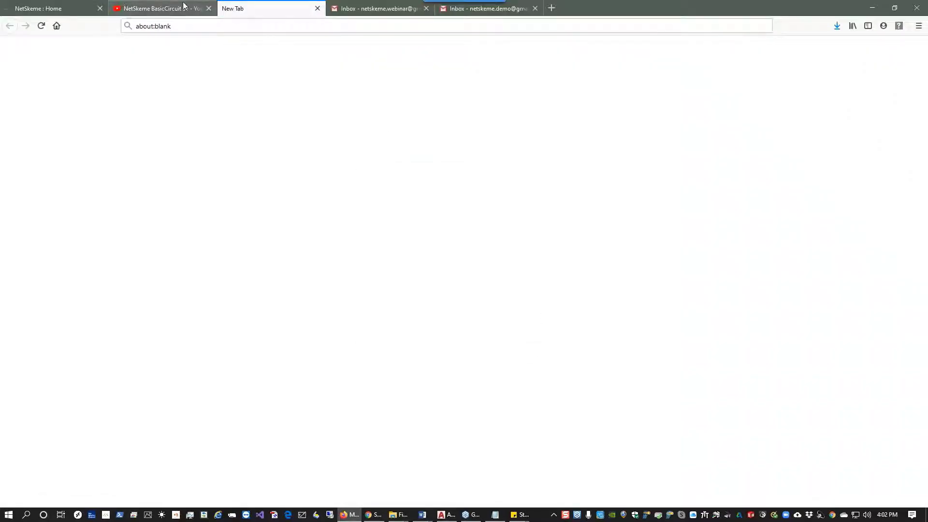
pyautogui.click(53, 9)
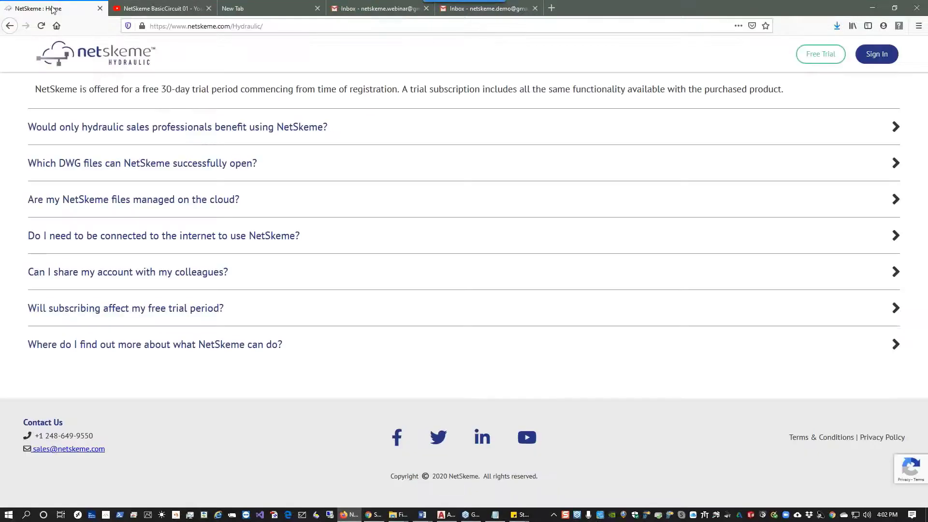
# Open the free trial sign-up form and enter the first and last name.
pyautogui.click(820, 54)
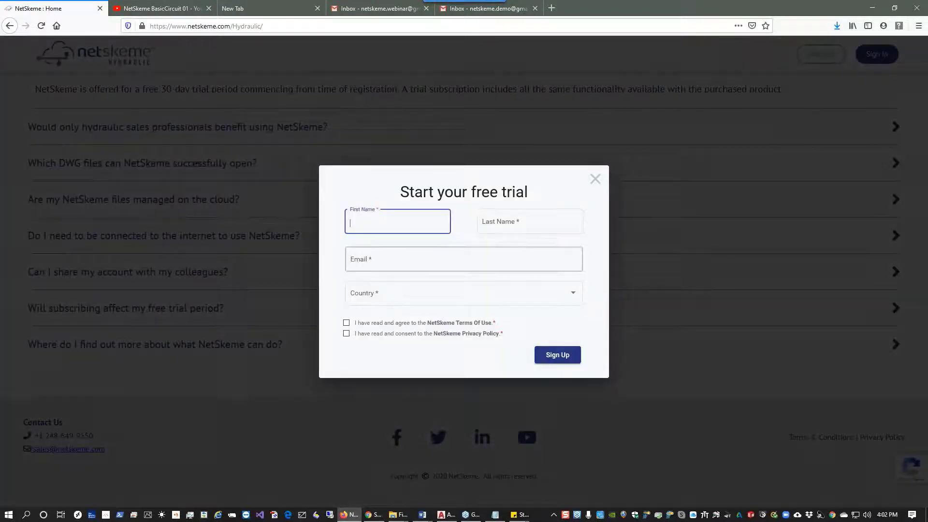
pyautogui.write('net')
pyautogui.click(408, 230)
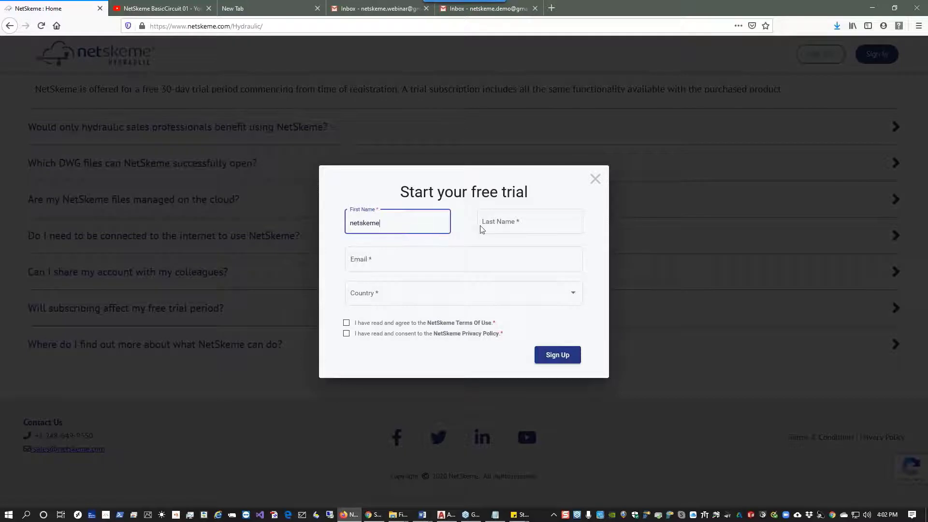
pyautogui.click(494, 225)
pyautogui.write('de')
pyautogui.click(503, 235)
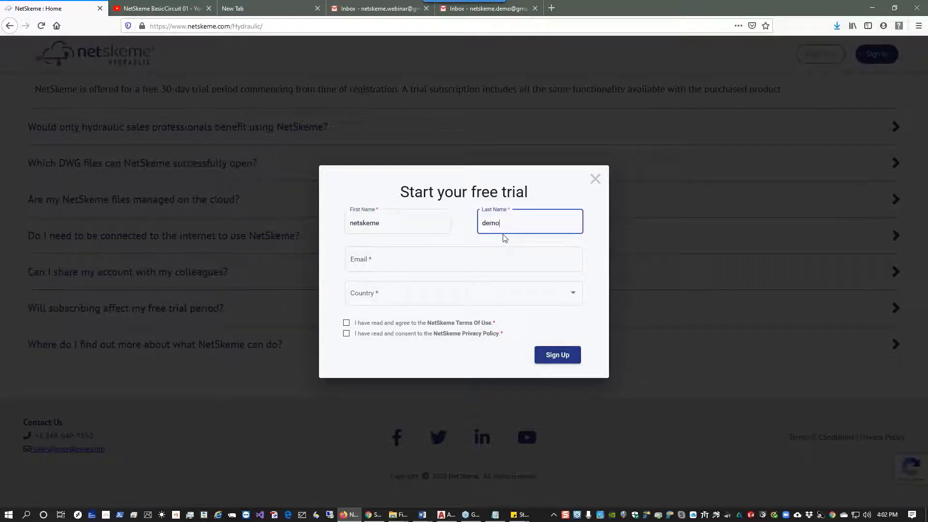
# Fill in the contact's e-mail address and choose United States as the country.
pyautogui.click(481, 263)
pyautogui.write('nw')
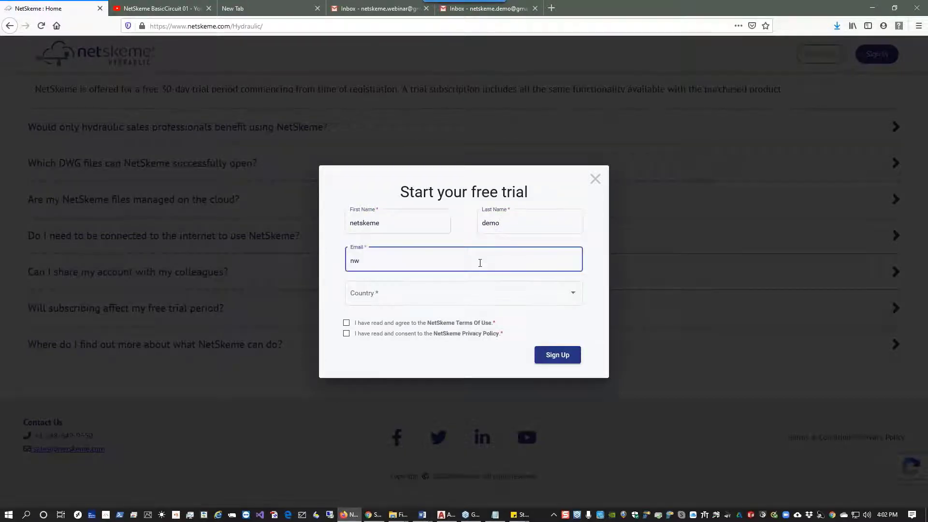
pyautogui.press('BackSpace')
pyautogui.click(457, 276)
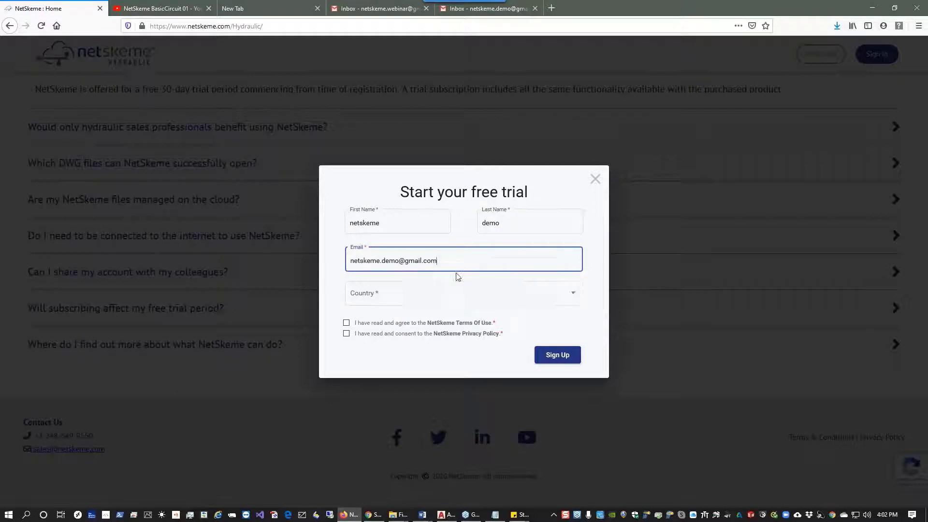
pyautogui.click(440, 292)
pyautogui.scroll(-15, 444, 319)
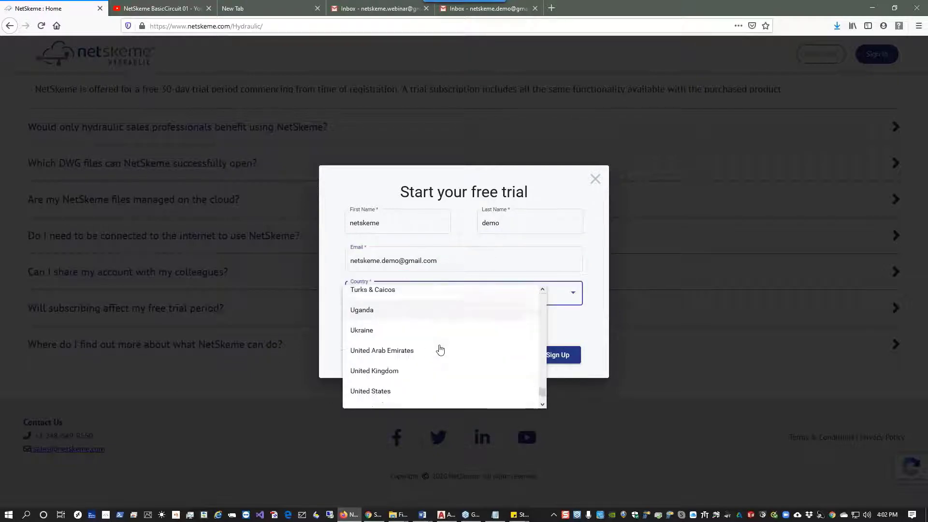
pyautogui.click(383, 383)
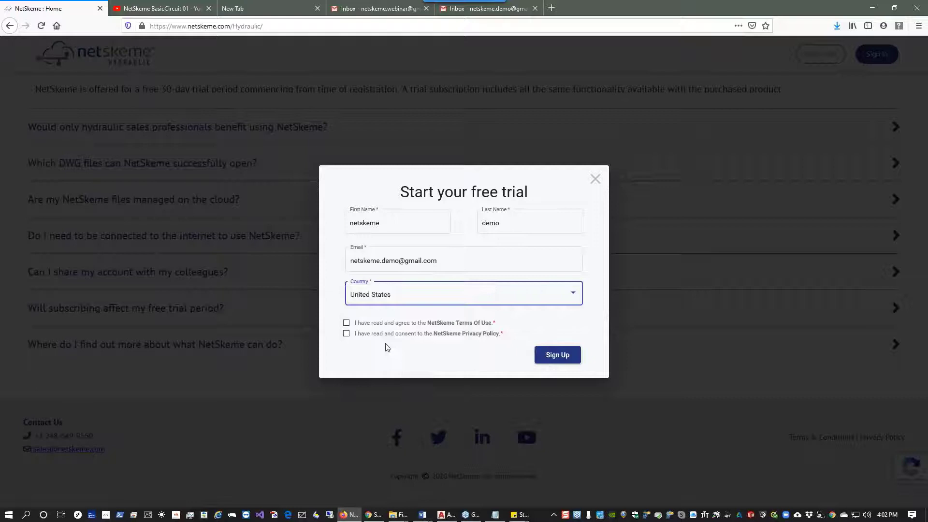
# Agree to the Terms of Use and Privacy Policy, sign up, and close the verification notice.
pyautogui.click(346, 323)
pyautogui.click(346, 333)
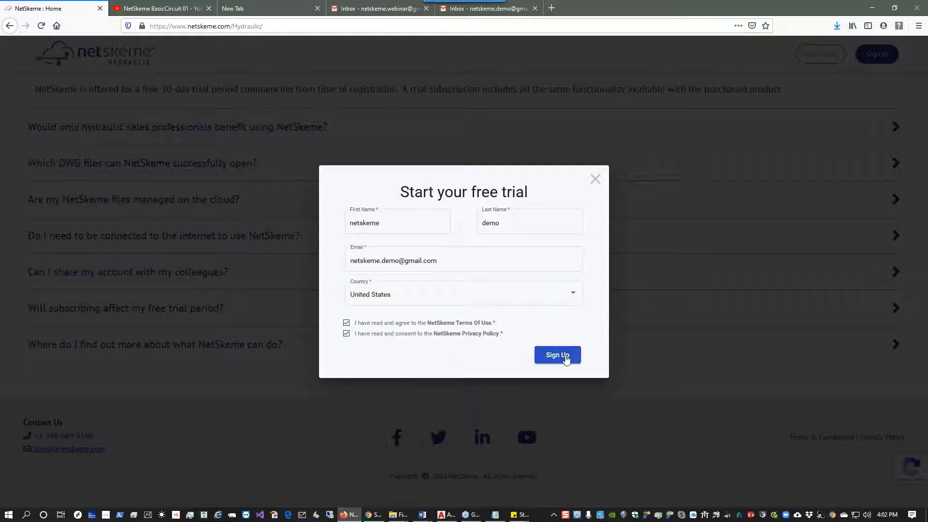
pyautogui.click(565, 357)
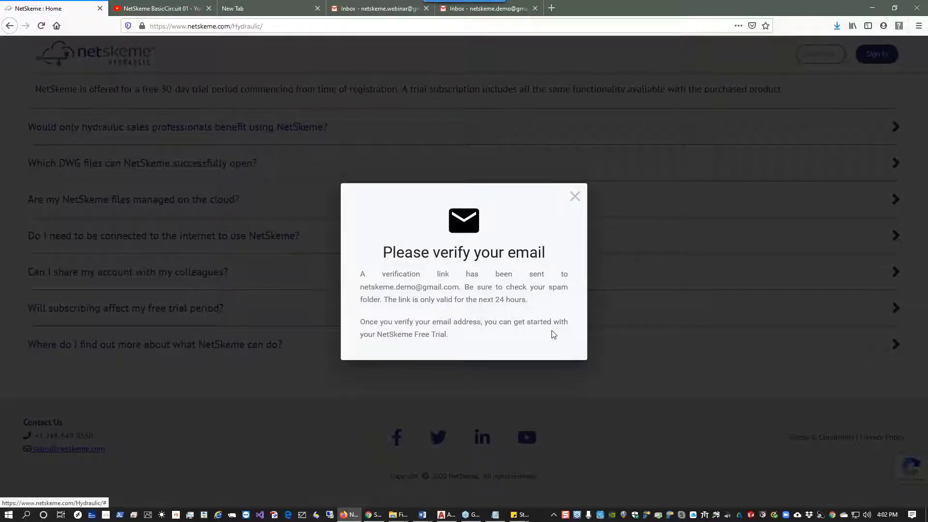
pyautogui.click(575, 196)
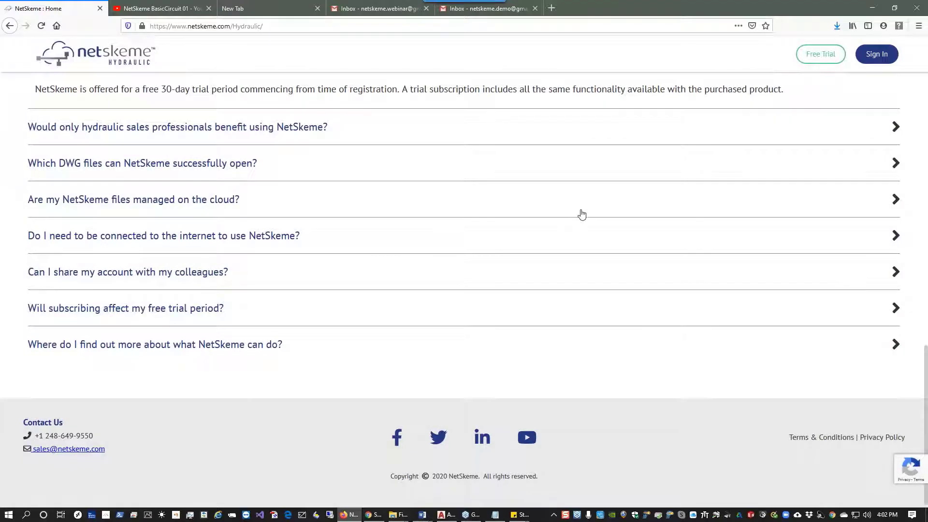
# Sign in using the saved webinar account login, filling the email and account password.
pyautogui.click(876, 54)
pyautogui.click(497, 222)
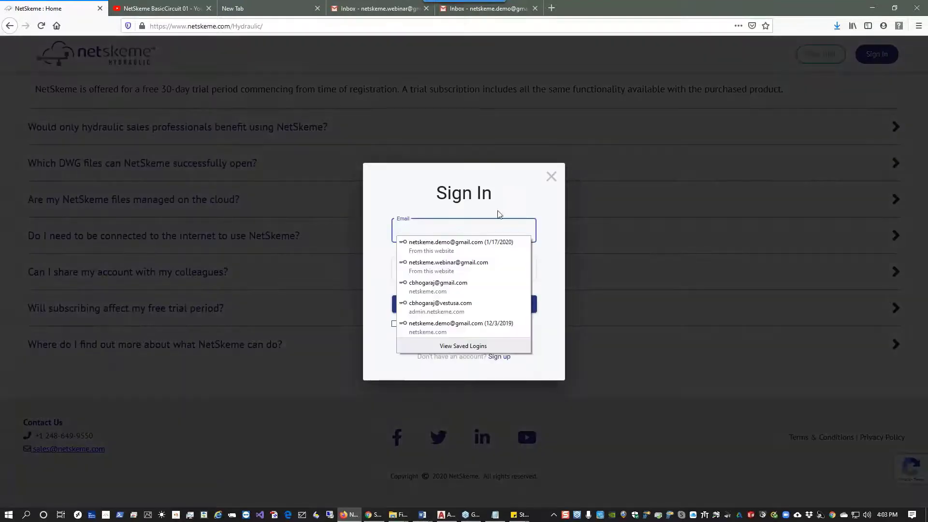
pyautogui.click(462, 265)
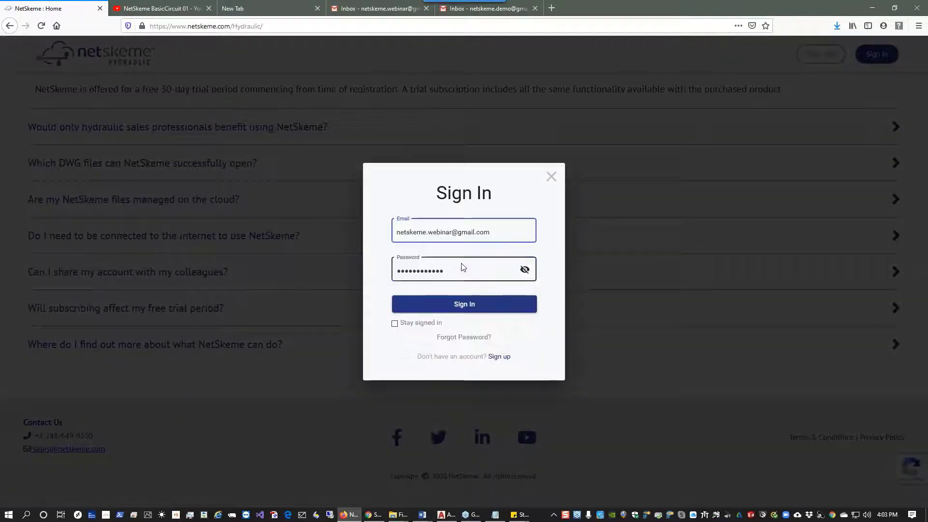
pyautogui.click(477, 313)
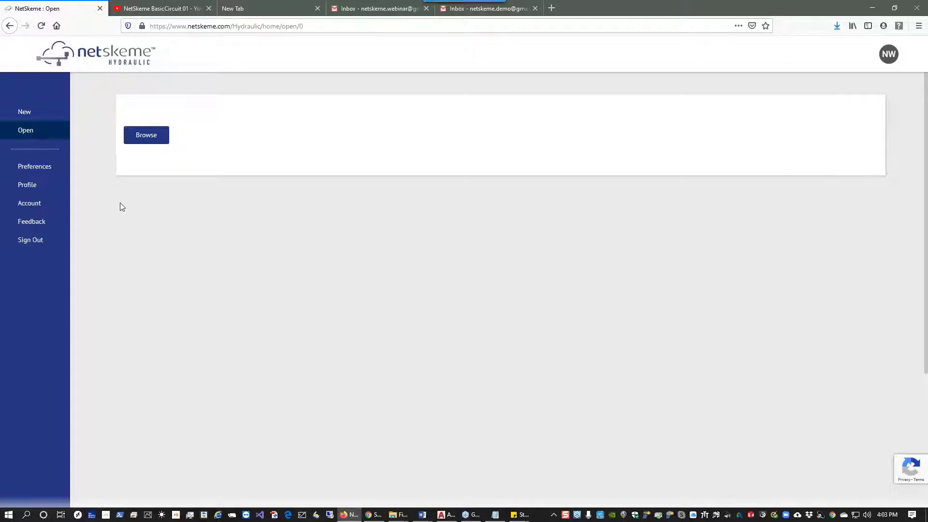
# Check the drawing unit preferences and account subscription details, then start a new drawing on an A3 sheet.
pyautogui.click(46, 168)
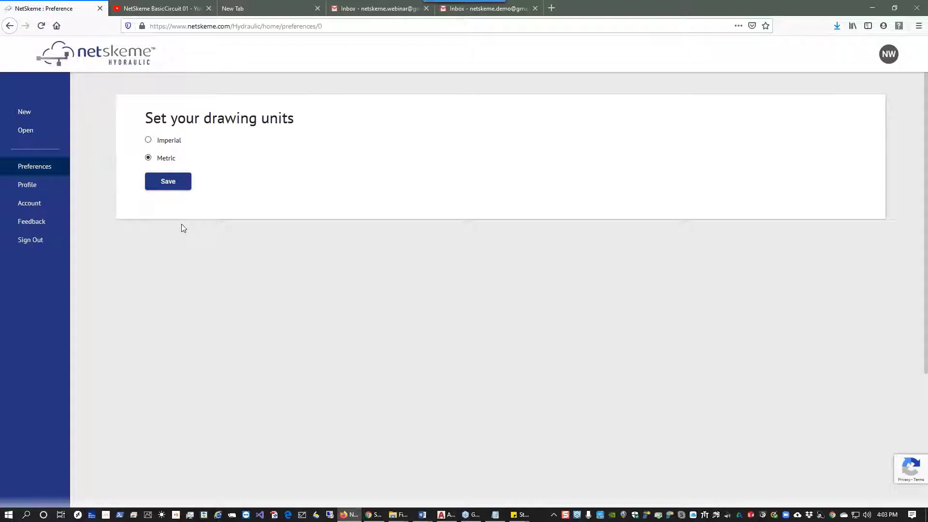
pyautogui.click(46, 203)
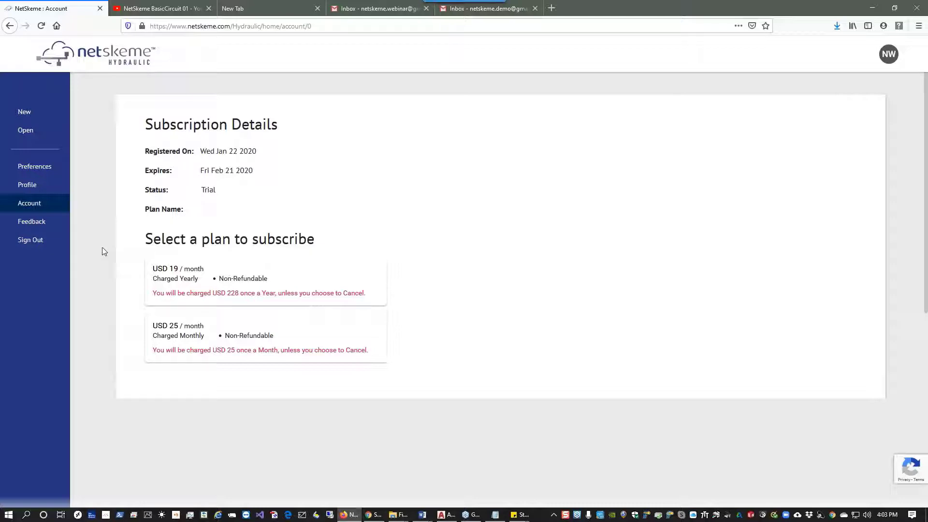
pyautogui.click(47, 116)
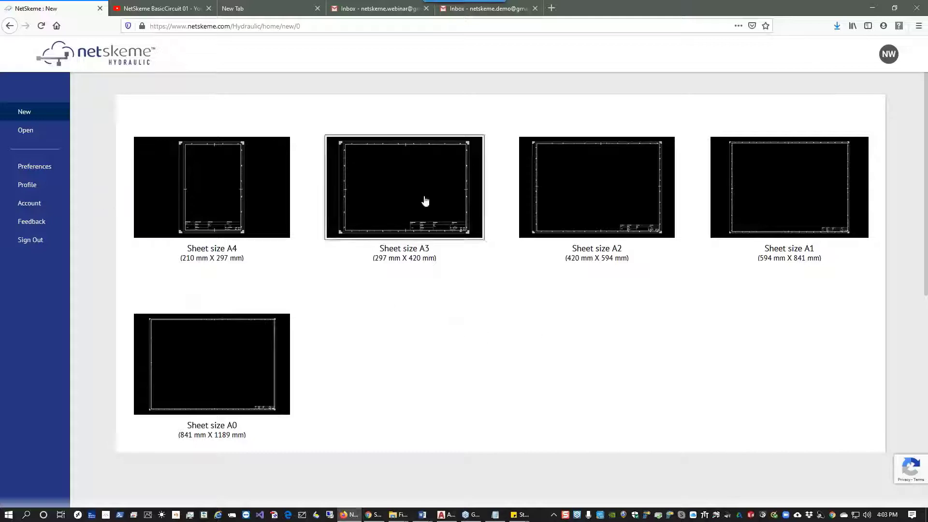
pyautogui.click(424, 202)
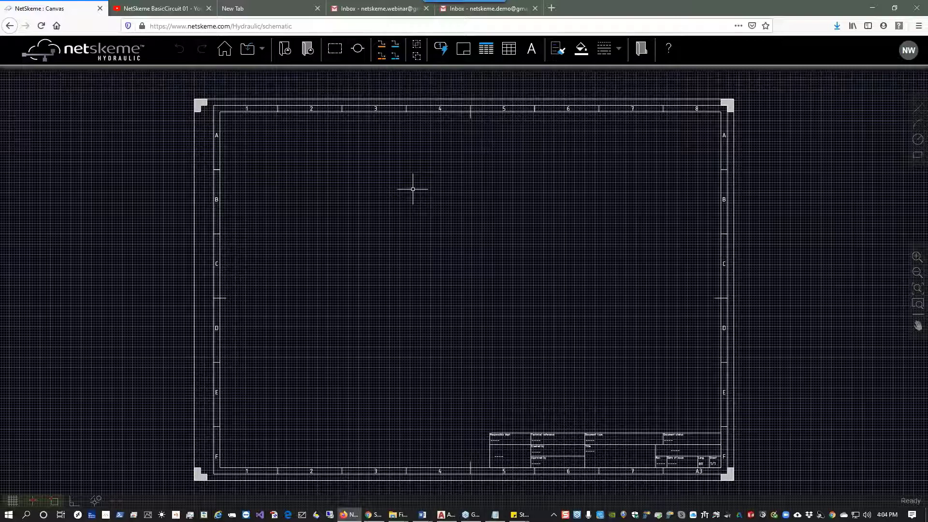
# Insert a fixed single RH (CW) rotation pump symbol from the symbol library near the sheet's left edge, rows C–D.
pyautogui.click(284, 49)
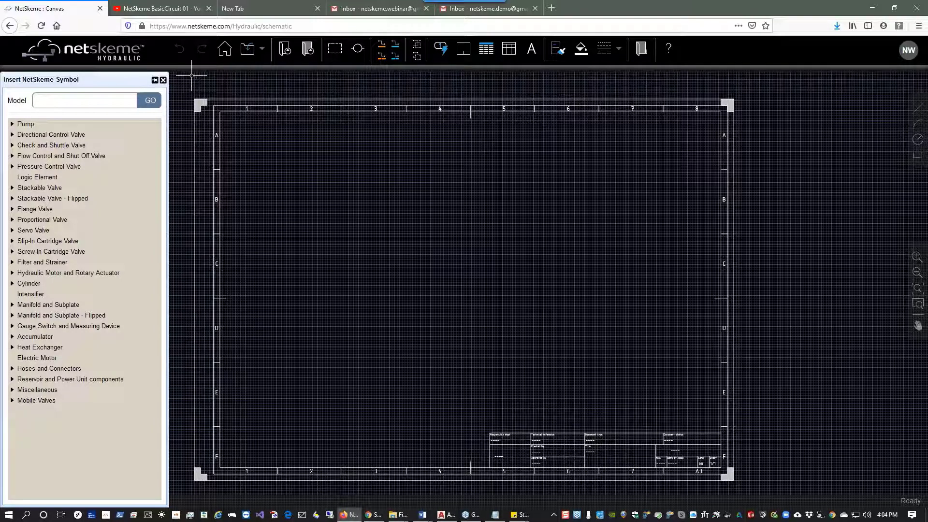
pyautogui.click(12, 127)
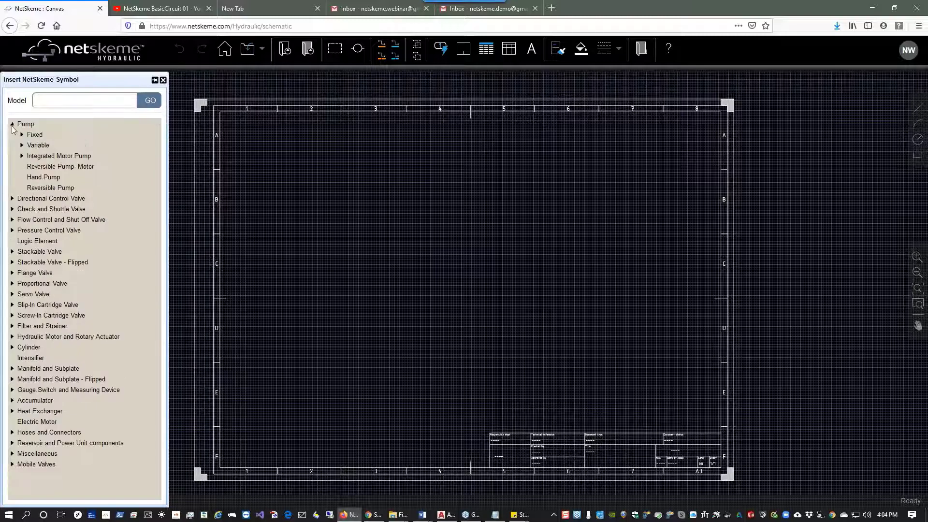
pyautogui.click(37, 136)
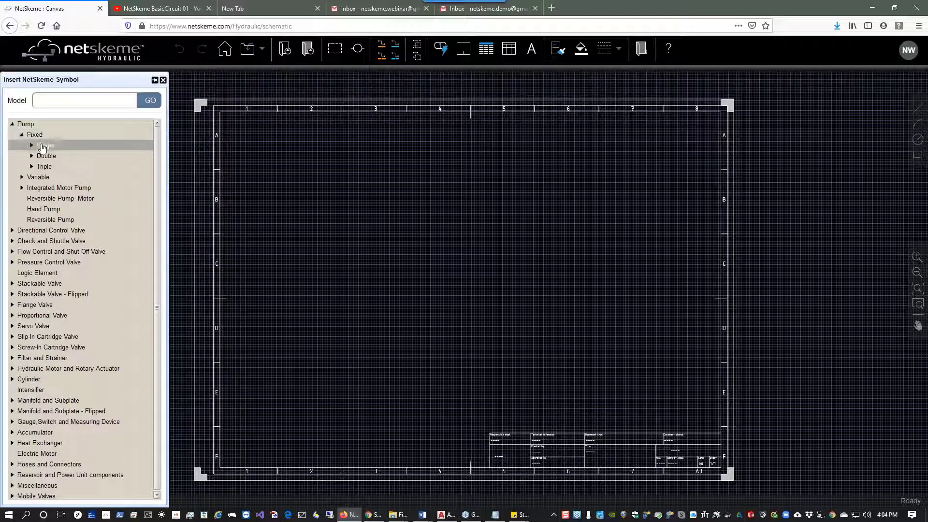
pyautogui.click(41, 146)
pyautogui.click(72, 155)
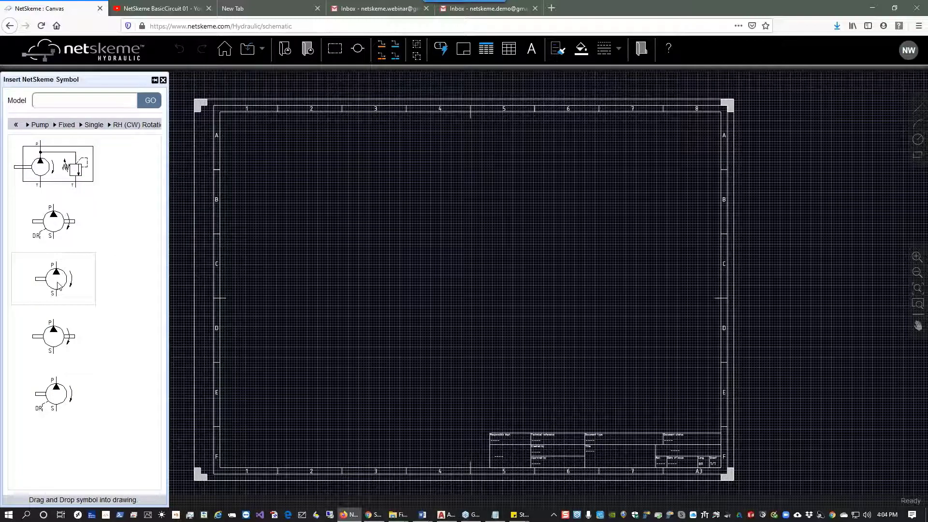
pyautogui.moveTo(58, 285); pyautogui.dragTo(160, 285)
pyautogui.moveTo(160, 285); pyautogui.dragTo(343, 313)
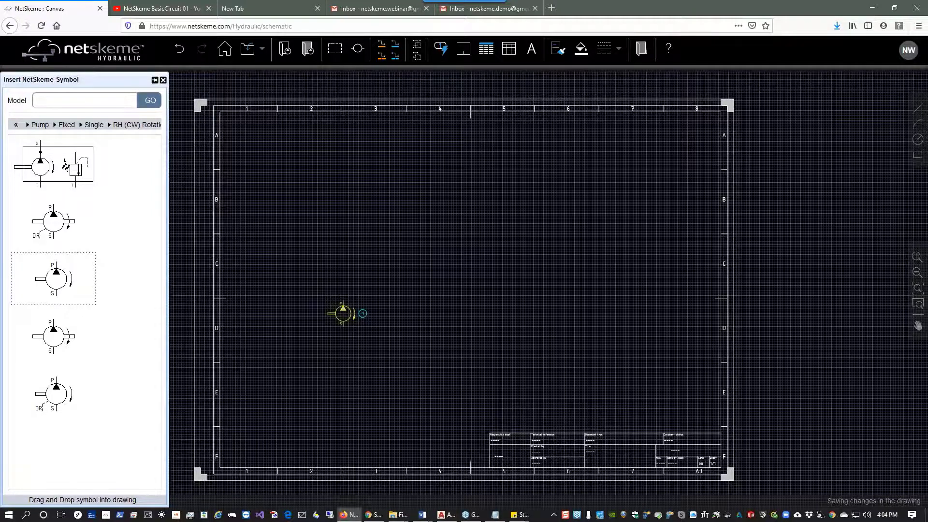
# Insert a reservoir symbol from the Reservoir and Power Unit components library below the pump.
pyautogui.scroll(3, 295, 314)
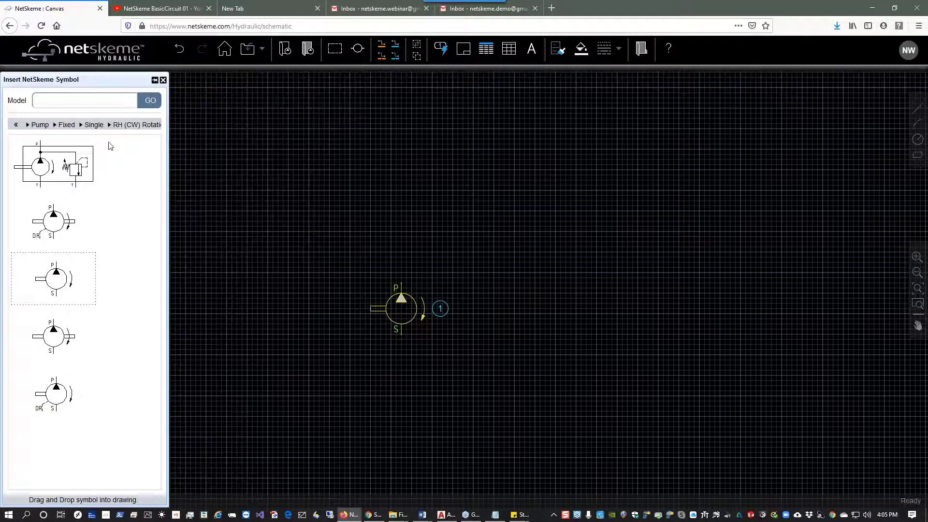
pyautogui.click(16, 124)
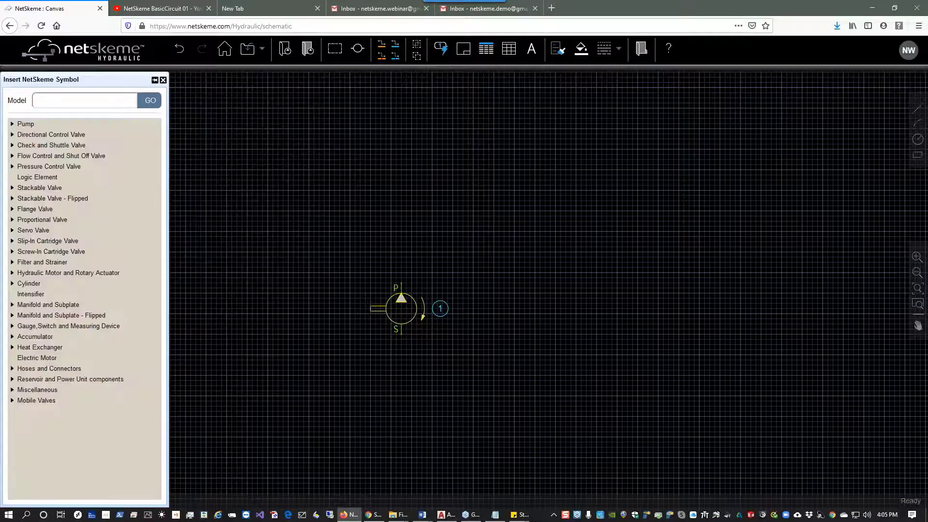
pyautogui.click(22, 383)
pyautogui.click(49, 389)
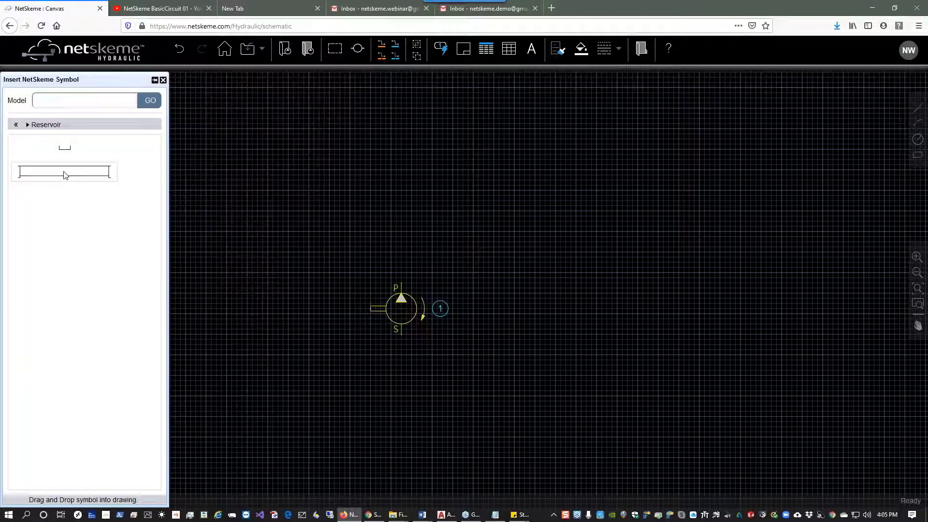
pyautogui.moveTo(66, 175); pyautogui.dragTo(277, 463)
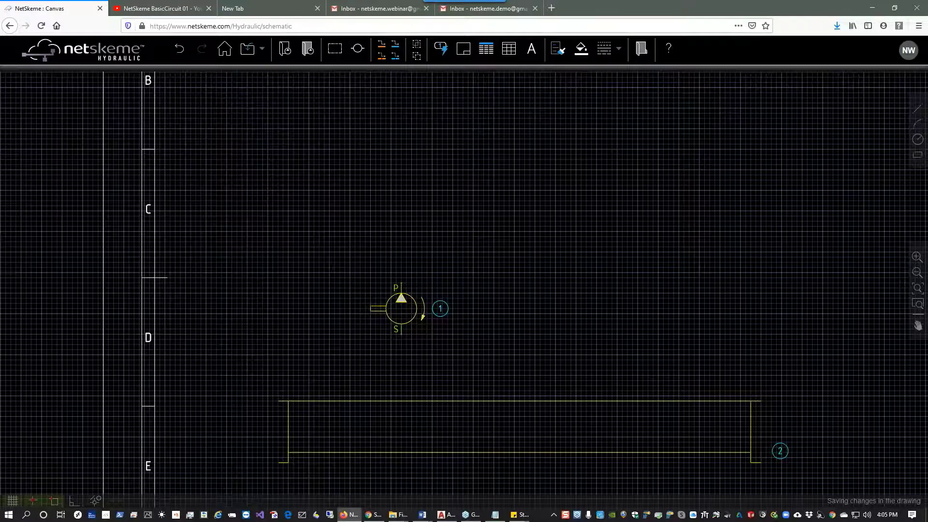
# Insert an electric motor symbol coupled to the pump's left side.
pyautogui.click(12, 270)
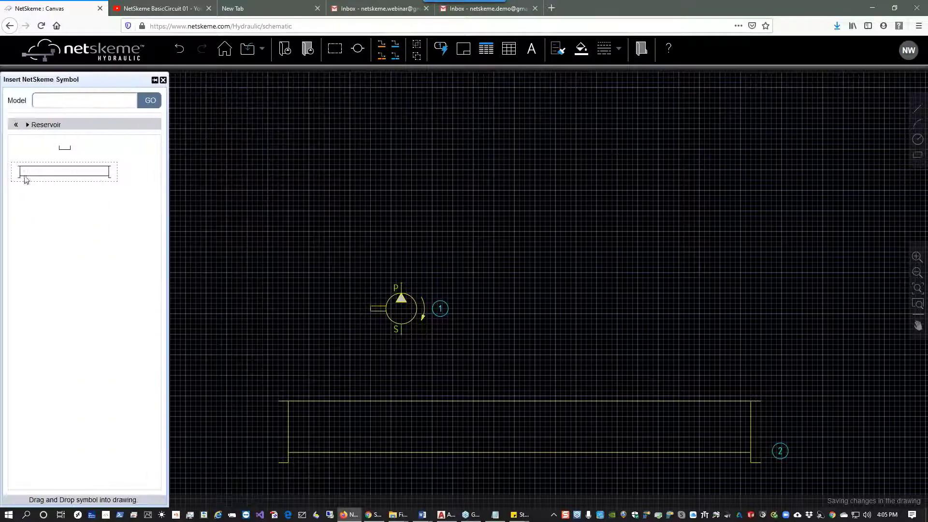
pyautogui.click(15, 129)
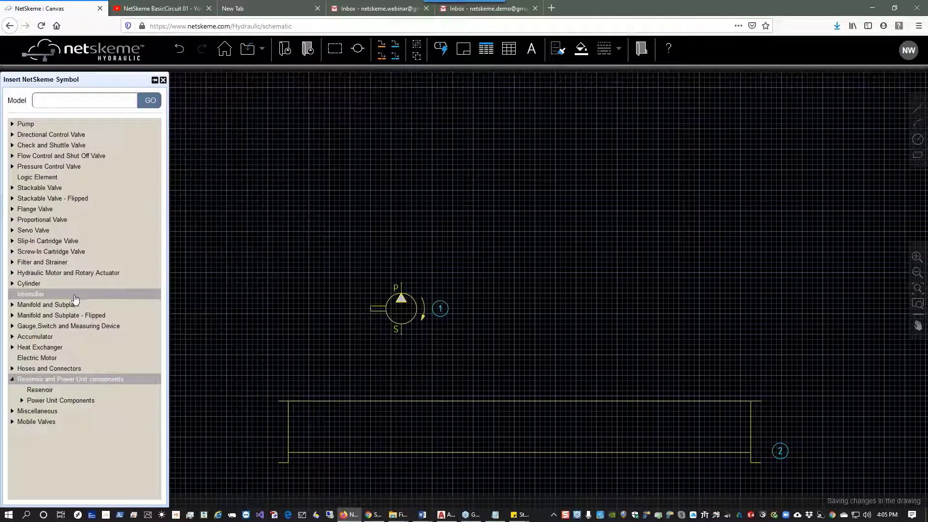
pyautogui.click(39, 359)
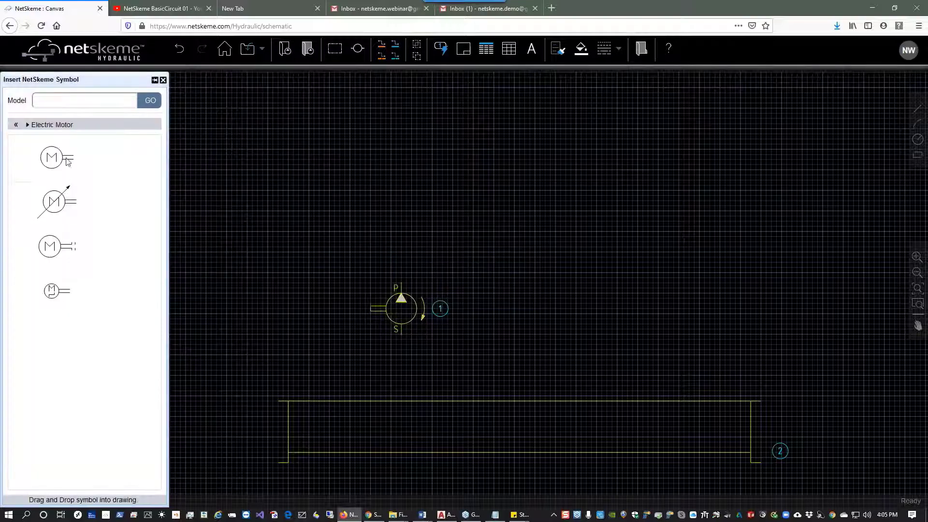
pyautogui.moveTo(68, 161); pyautogui.dragTo(319, 323)
pyautogui.click(319, 324)
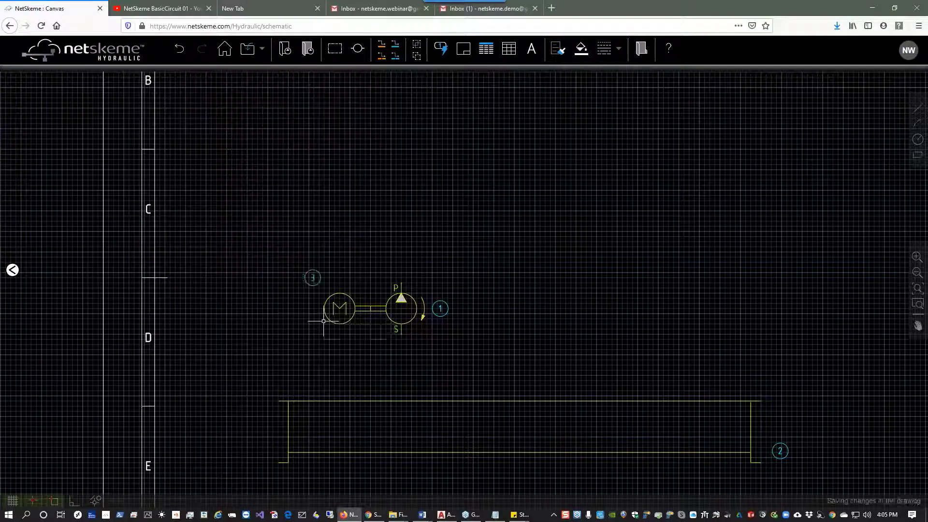
# Insert a double-acting cylinder symbol above the pump, near the sheet's row B.
pyautogui.click(13, 270)
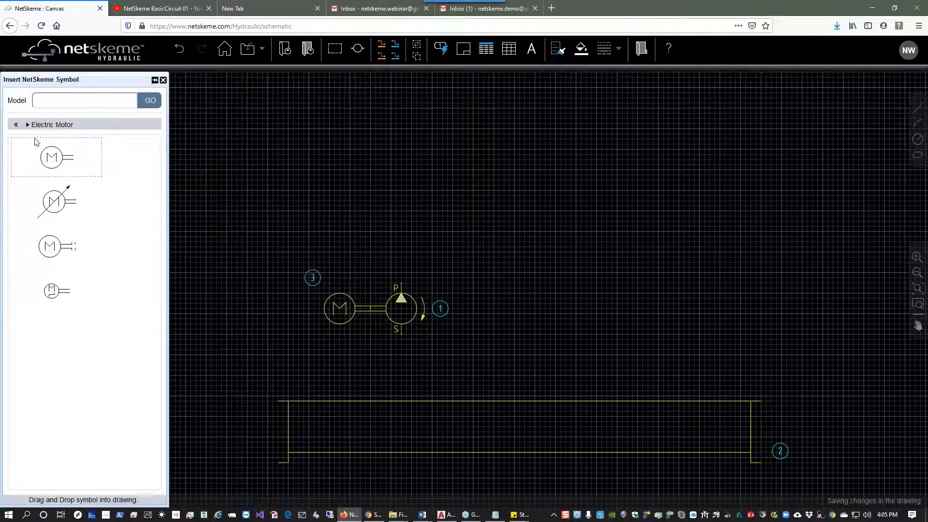
pyautogui.click(17, 125)
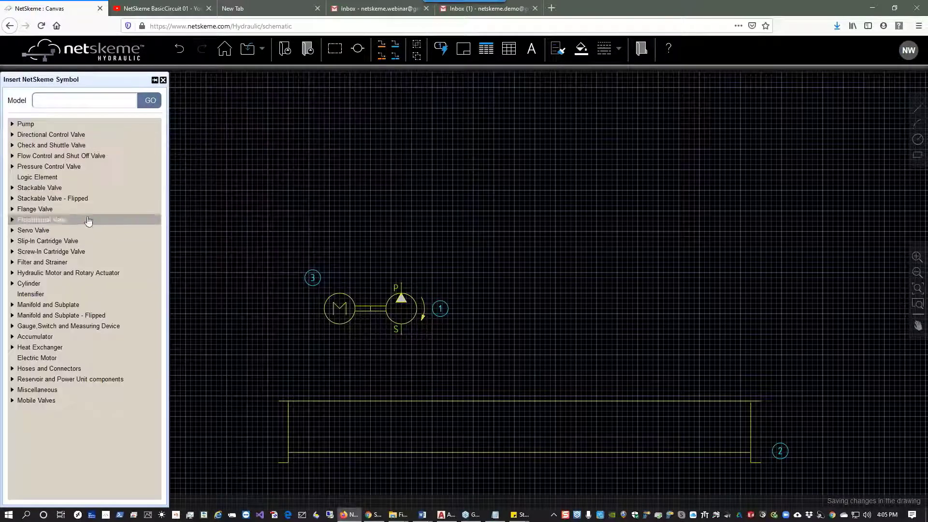
pyautogui.click(43, 284)
pyautogui.click(46, 304)
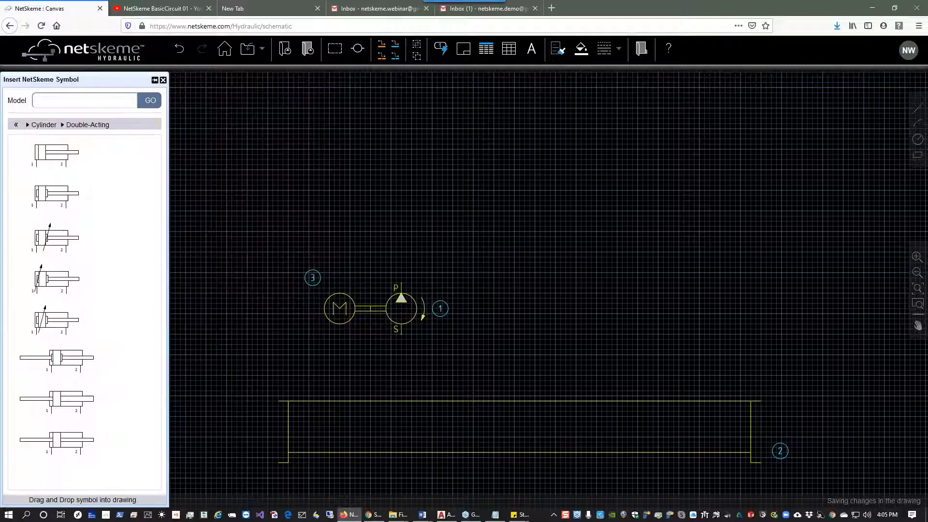
pyautogui.click(61, 164)
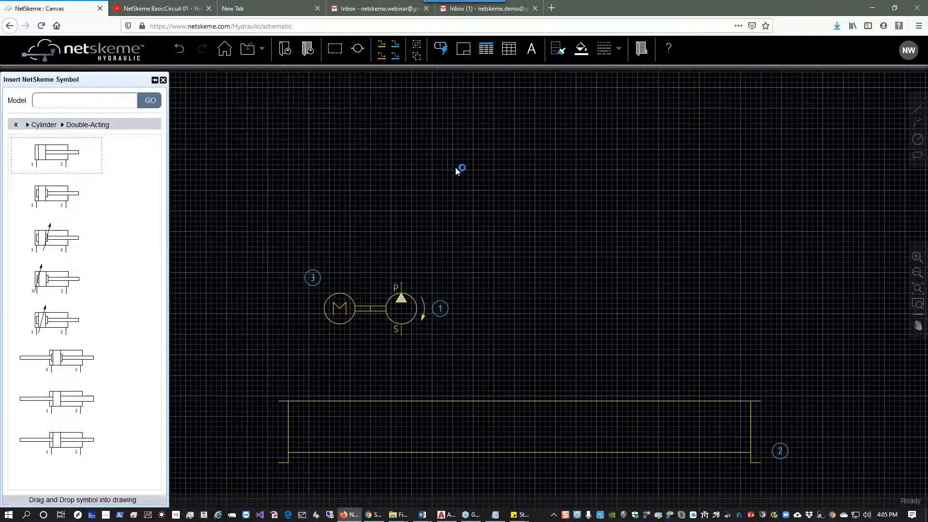
pyautogui.moveTo(446, 164); pyautogui.dragTo(414, 267)
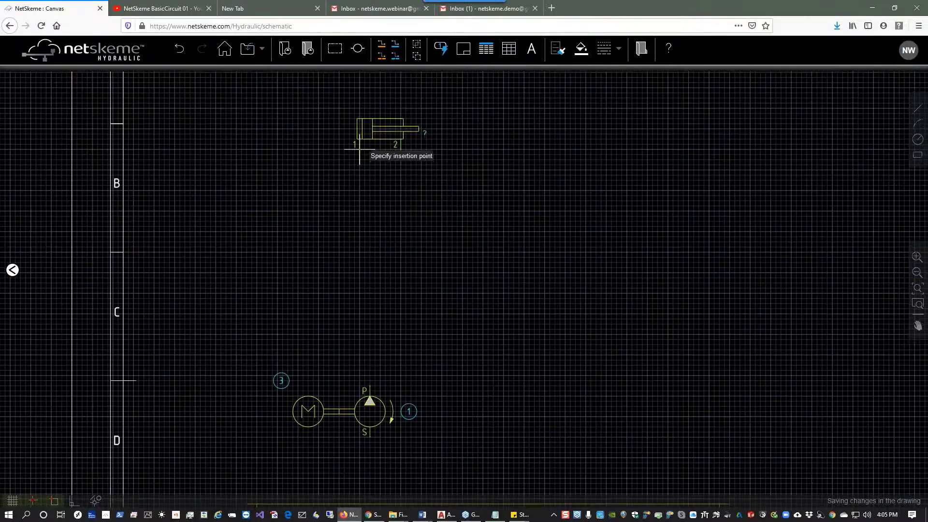
pyautogui.click(375, 139)
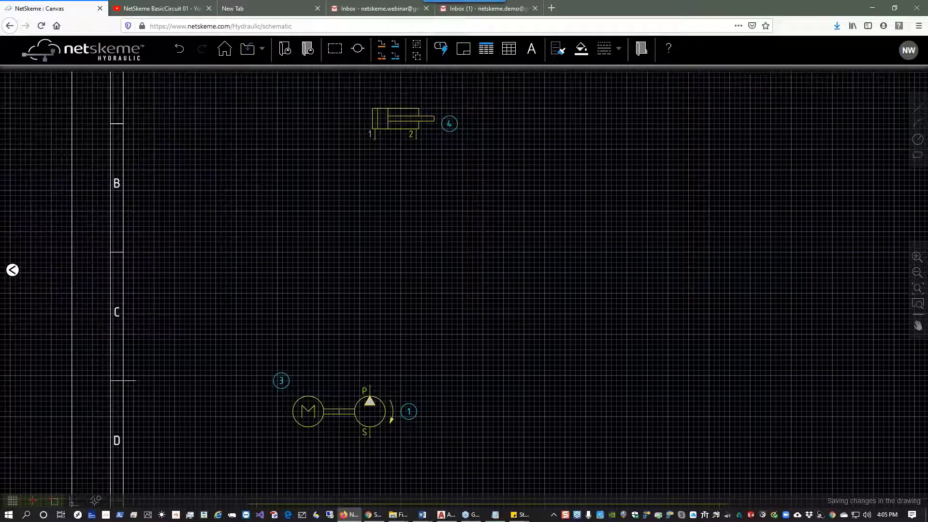
# Dock the symbol library window and insert a second double-acting cylinder to the right of the first.
pyautogui.click(14, 270)
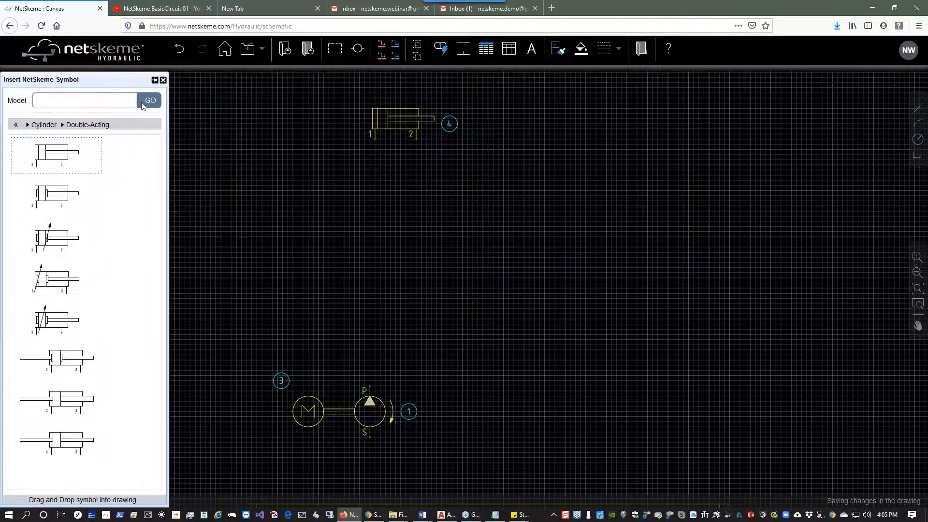
pyautogui.click(155, 81)
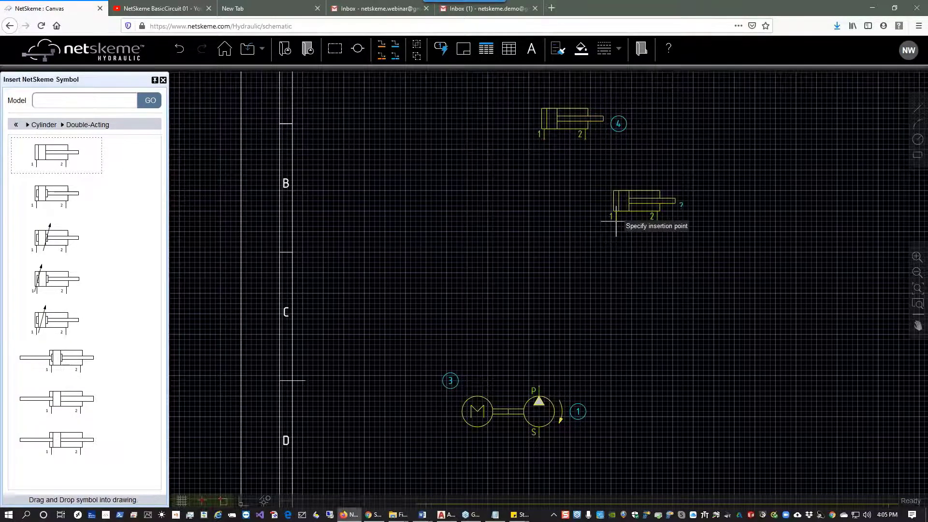
pyautogui.moveTo(617, 219); pyautogui.dragTo(436, 268)
pyautogui.click(575, 183)
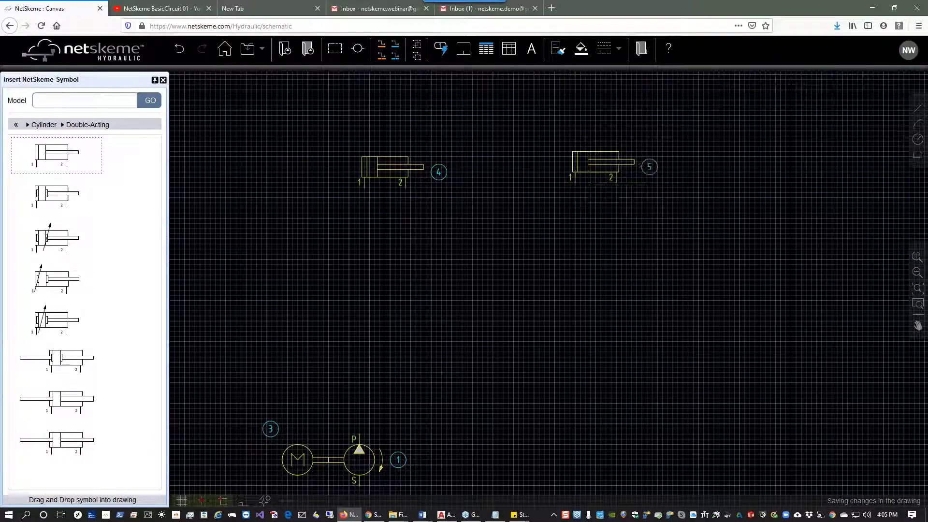
# Insert a single filter symbol from Filter and Strainer to the right of the pump.
pyautogui.click(15, 124)
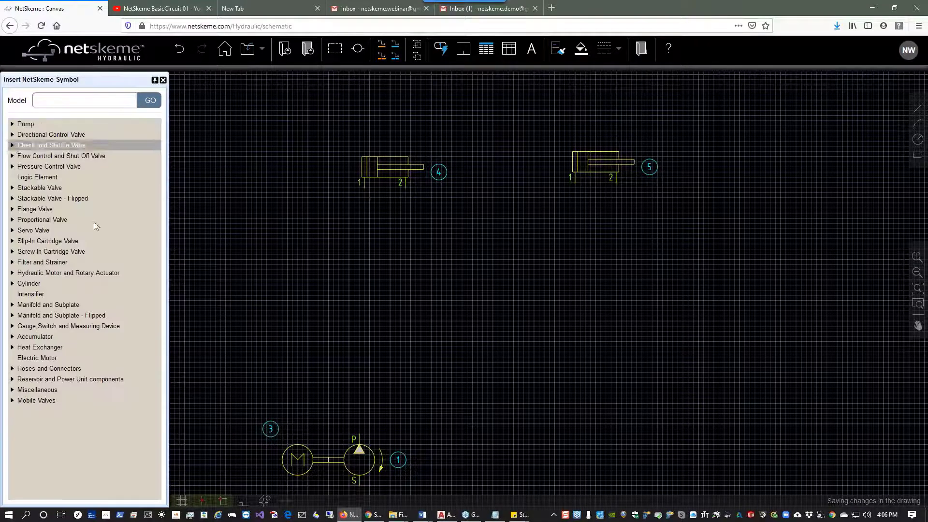
pyautogui.click(42, 262)
pyautogui.click(42, 274)
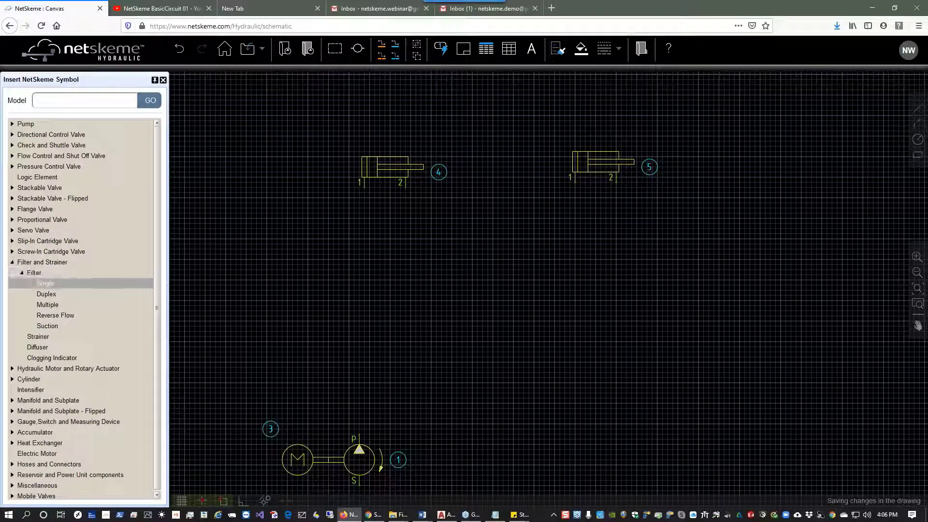
pyautogui.click(52, 283)
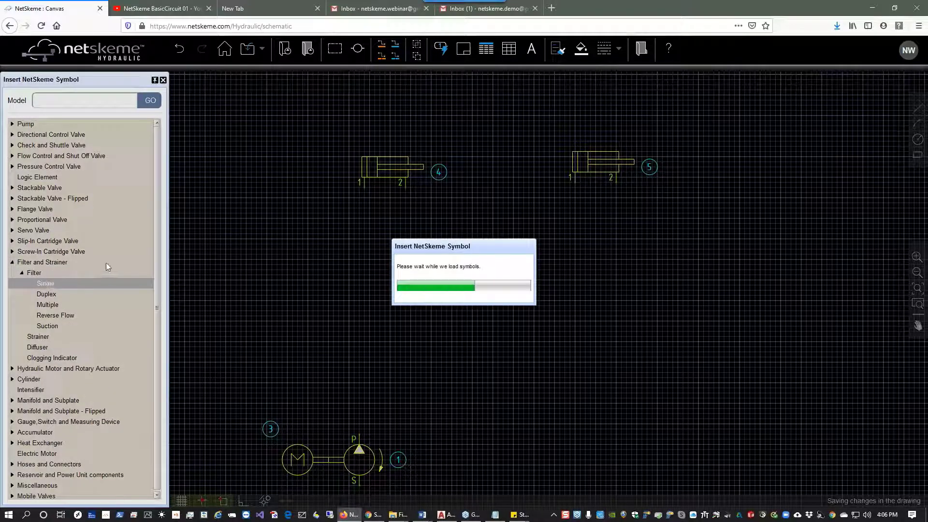
pyautogui.scroll(-2, 106, 265)
pyautogui.scroll(-10, 108, 266)
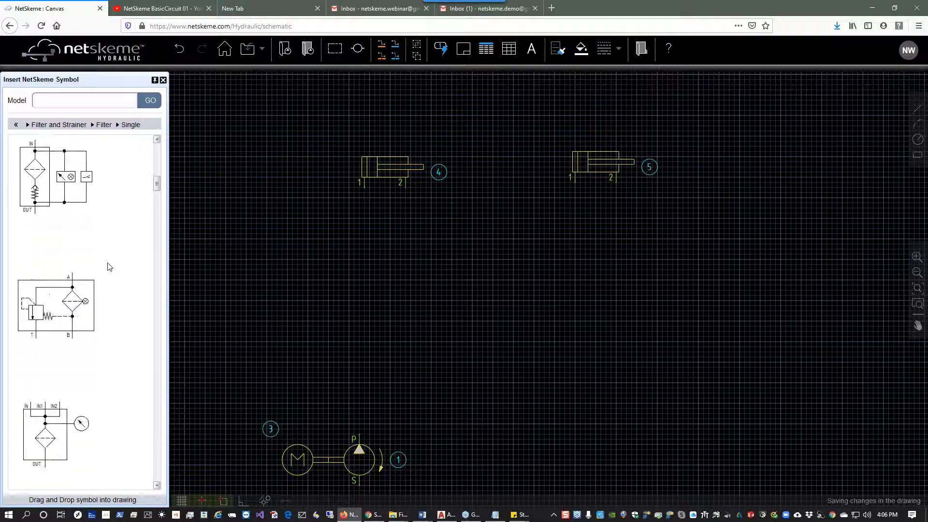
pyautogui.scroll(-4, 107, 265)
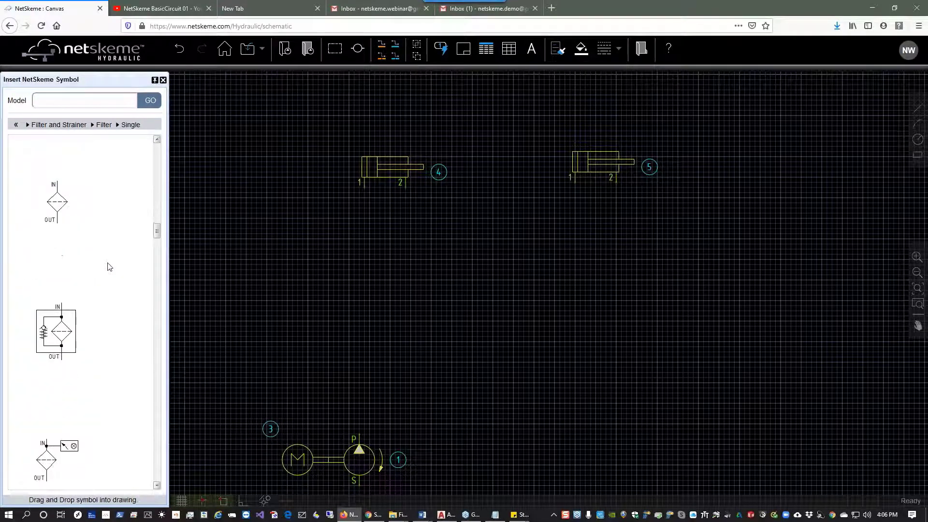
pyautogui.moveTo(56, 215); pyautogui.dragTo(508, 389)
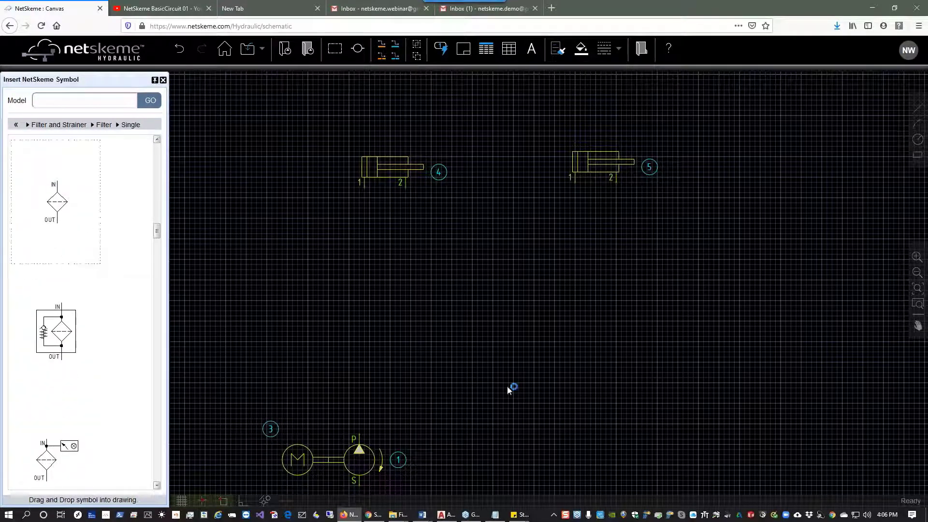
pyautogui.click(580, 429)
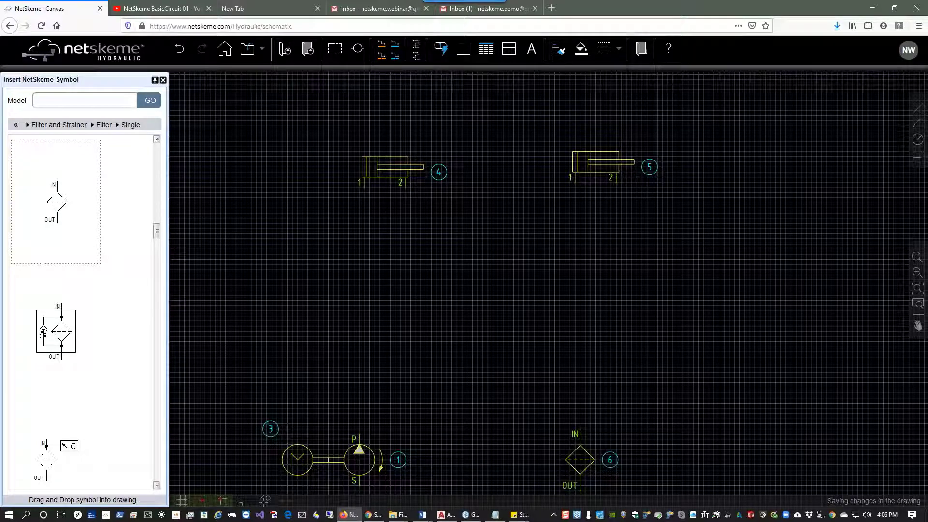
# Search the symbol library for model DG4V-3-8C and place the directional valve above the pump.
pyautogui.click(15, 124)
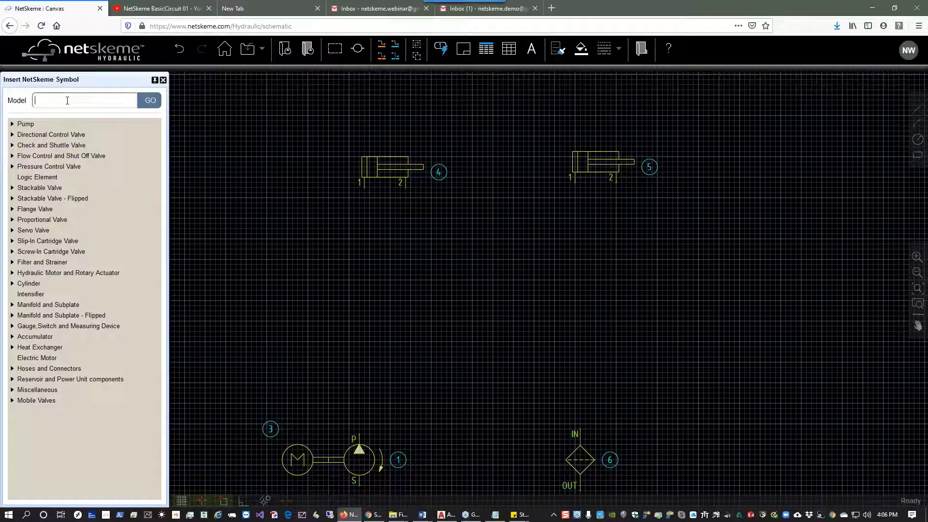
pyautogui.write('DG4V-3-8C')
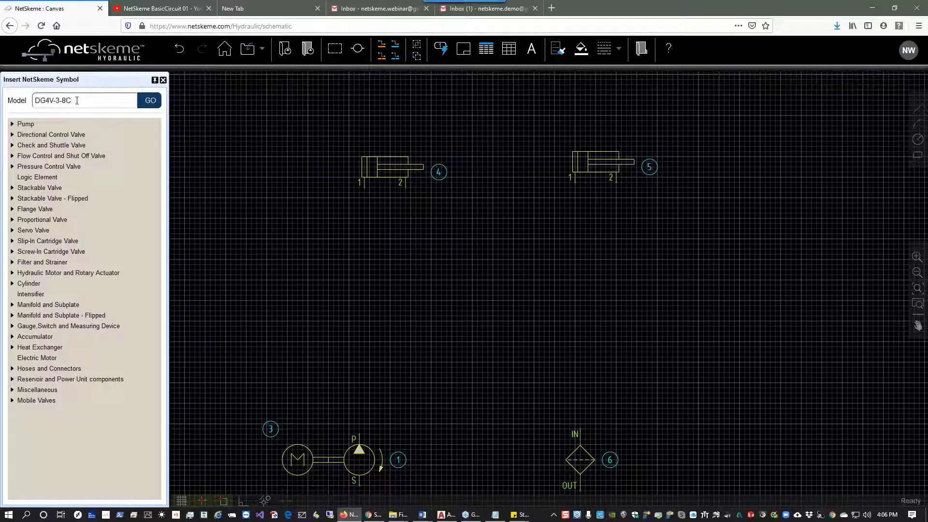
pyautogui.click(157, 104)
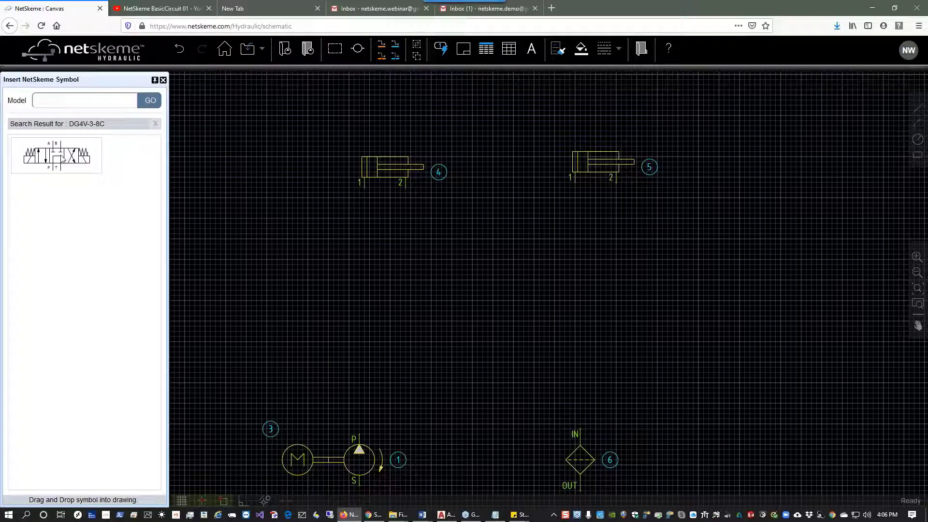
pyautogui.moveTo(62, 158)
pyautogui.mouseDown()
pyautogui.moveTo(208, 246)
pyautogui.moveTo(360, 264)
pyautogui.moveTo(385, 287)
pyautogui.moveTo(365, 291)
pyautogui.mouseUp()
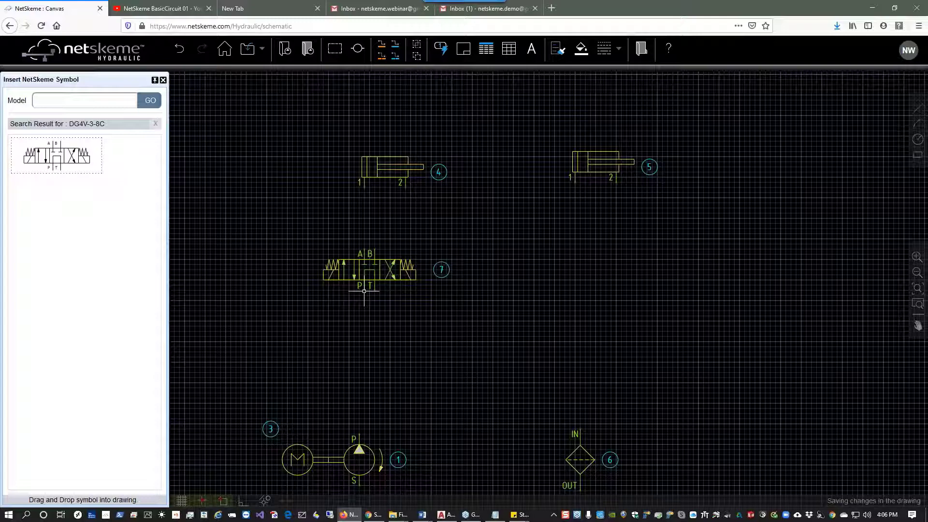
# Edit the pump's model details: description Pump, manufacturer Eaton, model code P9013.
pyautogui.moveTo(365, 442); pyautogui.dragTo(369, 384)
pyautogui.click(369, 385)
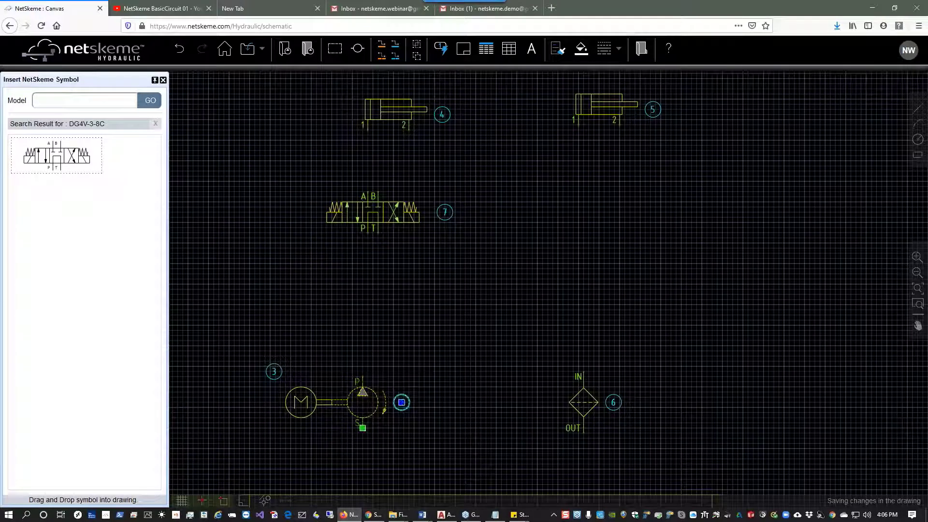
pyautogui.rightClick(368, 387)
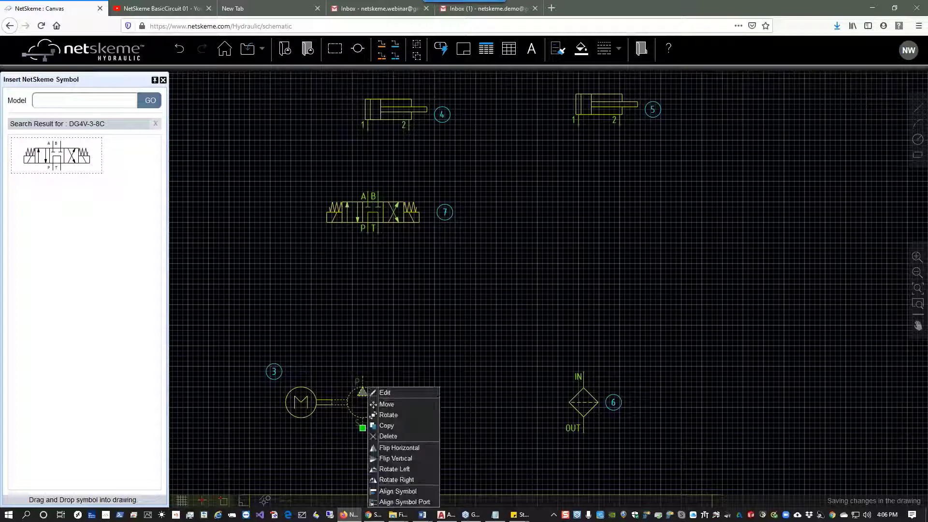
pyautogui.click(385, 393)
pyautogui.write('Pump')
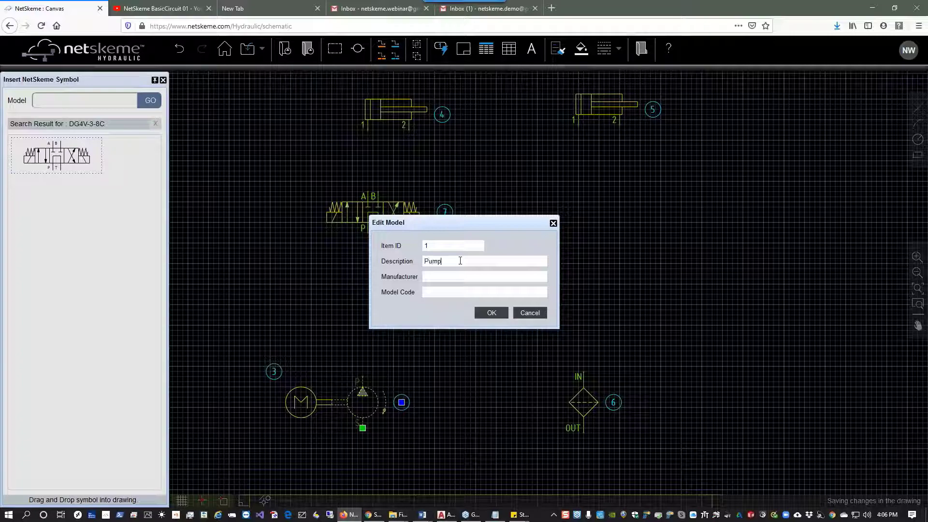
pyautogui.press('Tab')
pyautogui.write('Eaton')
pyautogui.press('Tab')
pyautogui.write('P9013')
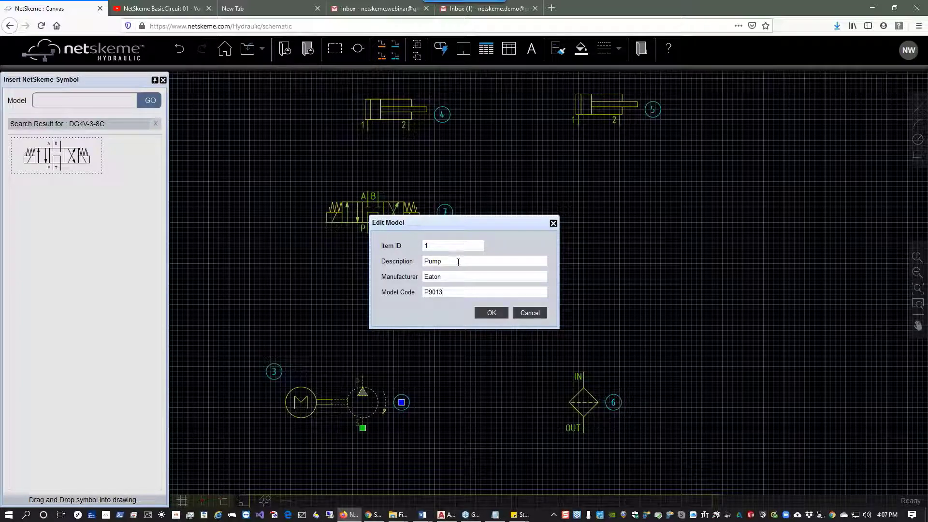
pyautogui.click(492, 315)
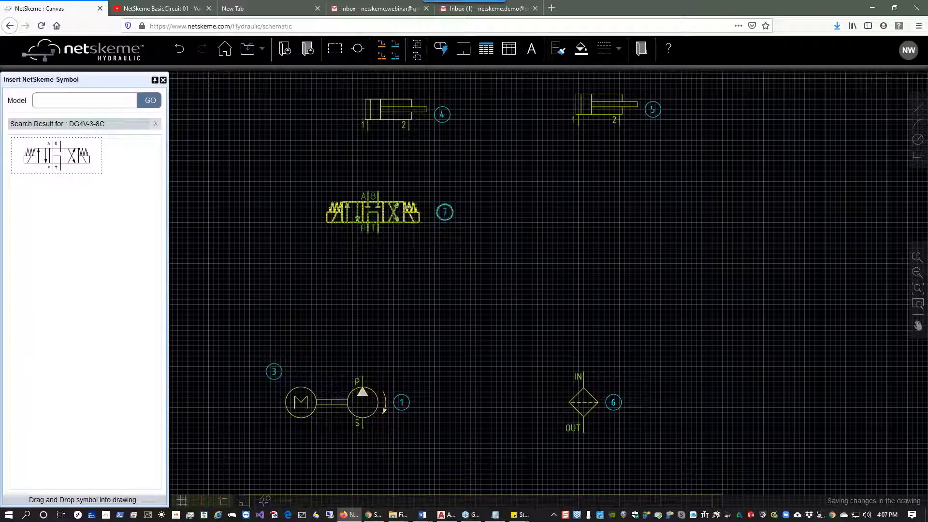
# Edit the first directional valve's model details: description Directional Valve, manufacturer Rexroth, model code DG4V-3-8C.
pyautogui.rightClick(396, 222)
pyautogui.click(407, 227)
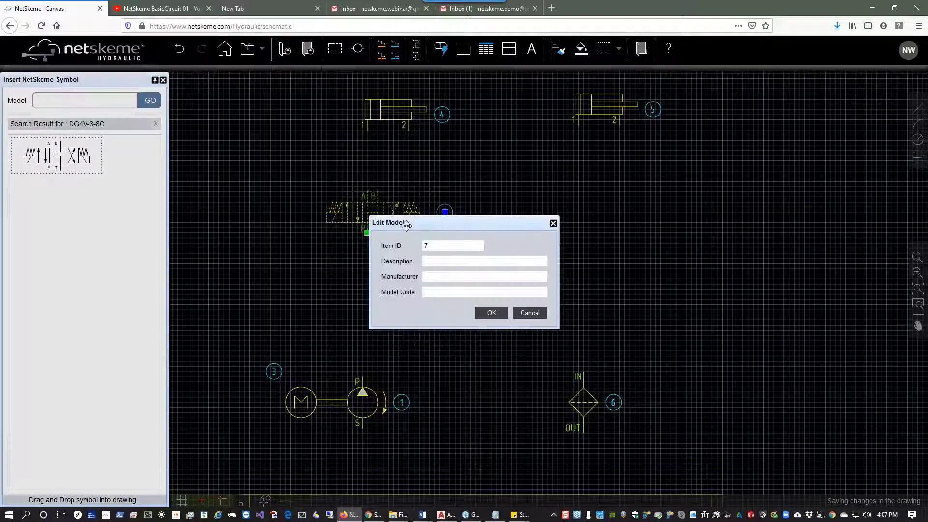
pyautogui.write('Directional Valve')
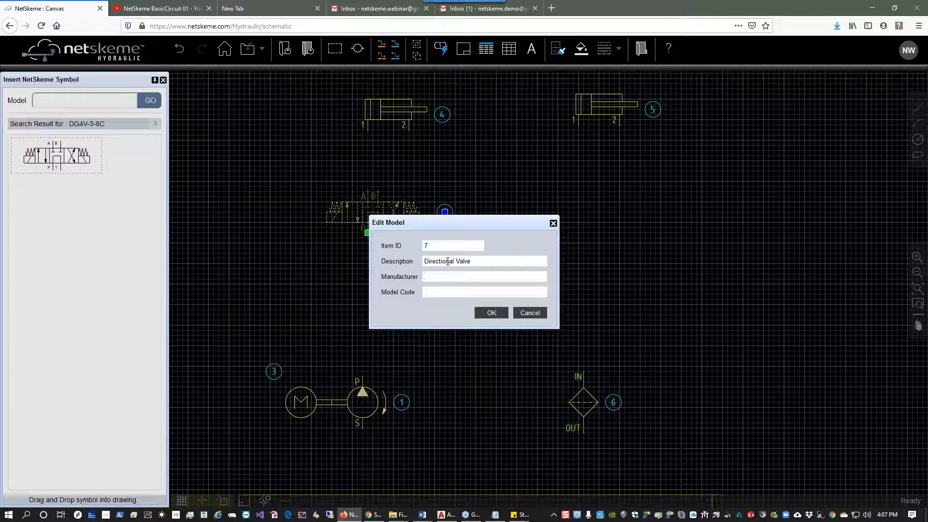
pyautogui.write('Rexroth')
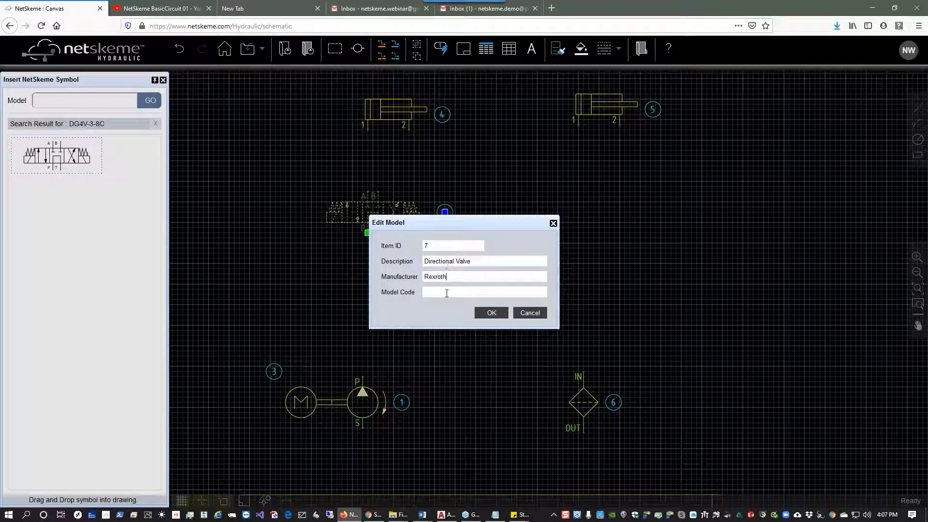
pyautogui.write('DG4V-3-8C')
pyautogui.click(491, 312)
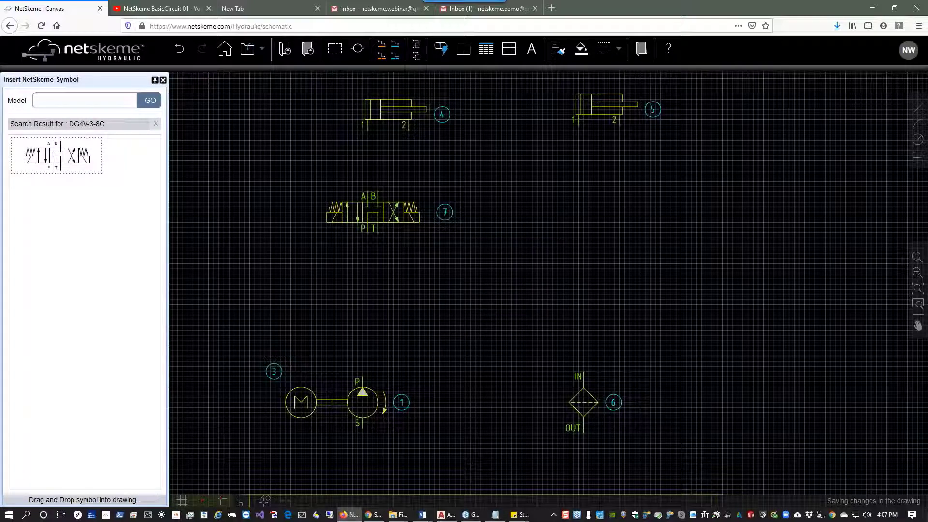
# Copy the directional valve and place one copy to the right, below the second cylinder.
pyautogui.click(417, 213)
pyautogui.rightClick(418, 213)
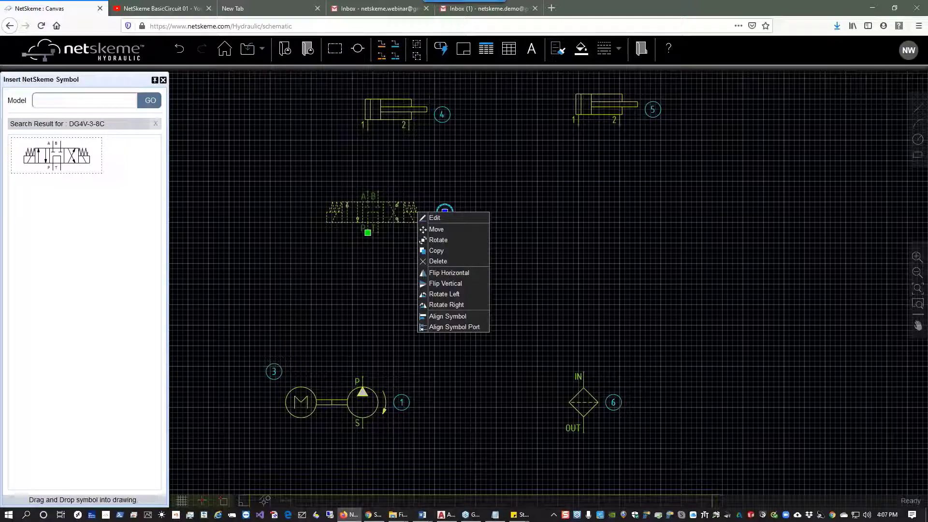
pyautogui.click(436, 251)
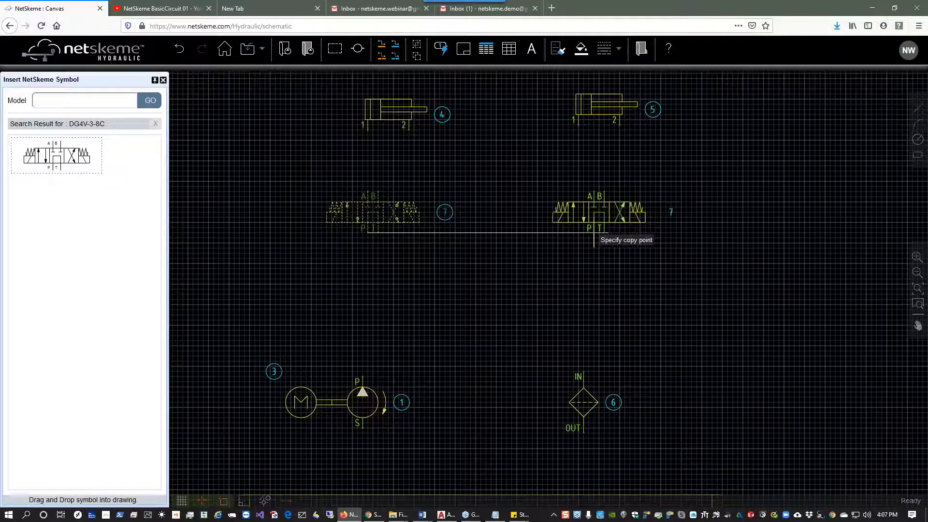
pyautogui.click(593, 233)
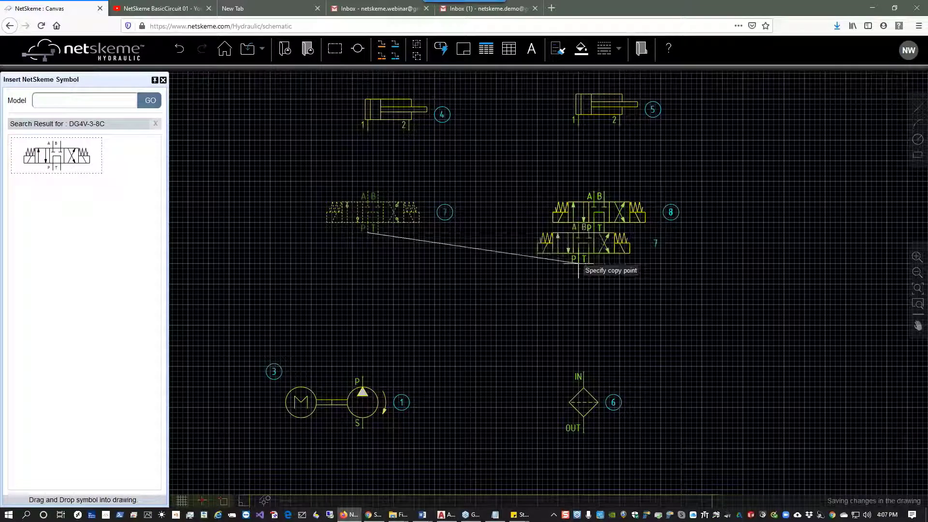
pyautogui.rightClick(578, 263)
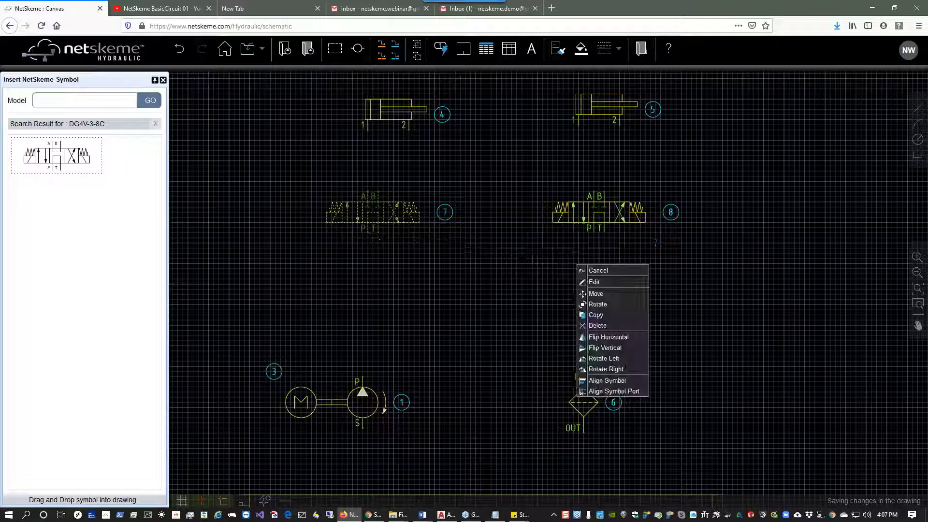
pyautogui.click(598, 270)
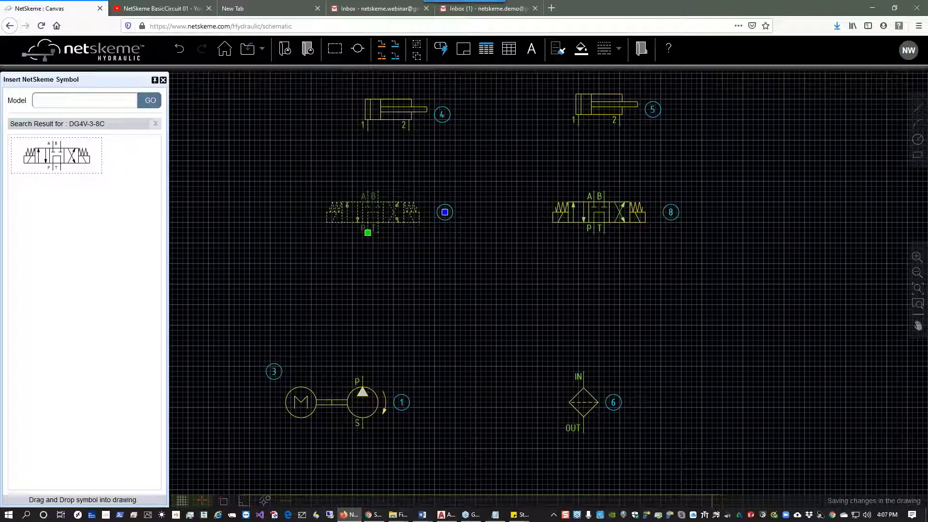
# Open the copied valve's model details to review them and close the dialog without changes.
pyautogui.click(594, 221)
pyautogui.rightClick(594, 222)
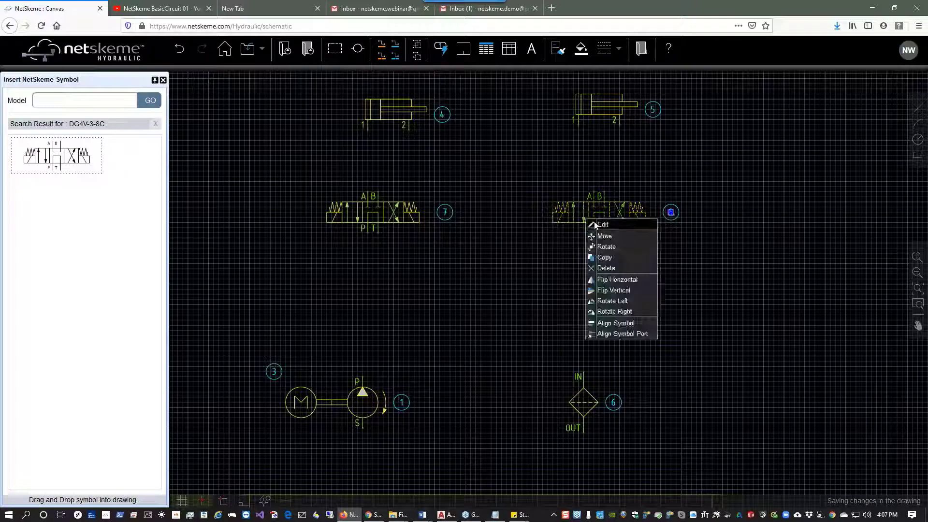
pyautogui.click(602, 224)
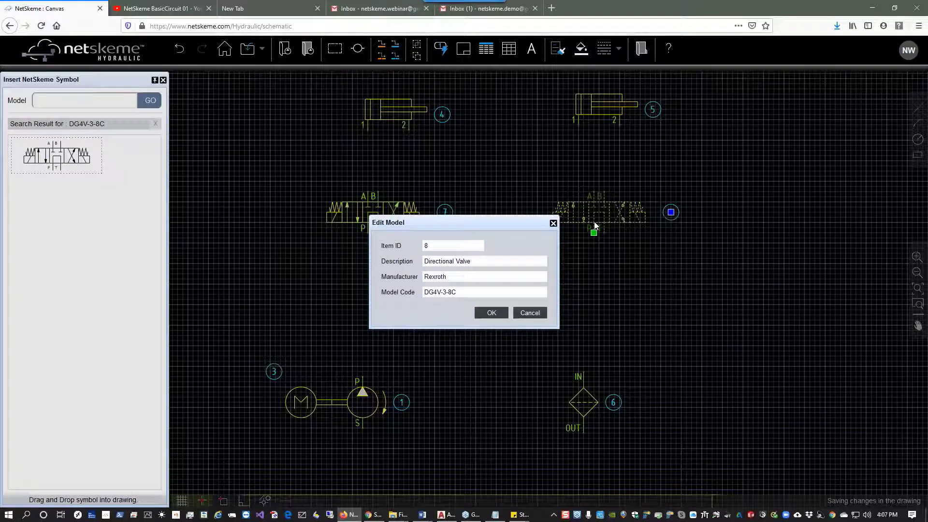
pyautogui.click(527, 314)
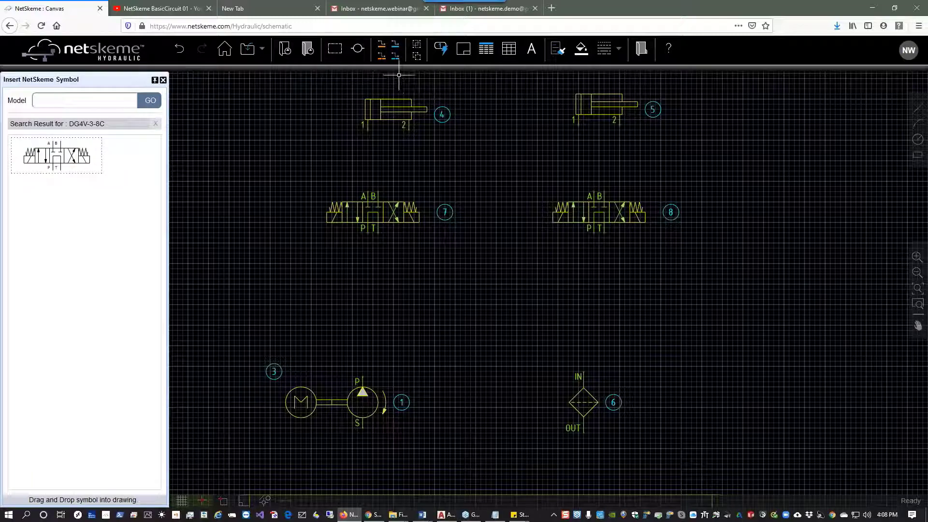
# Draw pressure lines connecting each cylinder's ports 1 and 2 to the A and B ports of the valve below it.
pyautogui.click(382, 49)
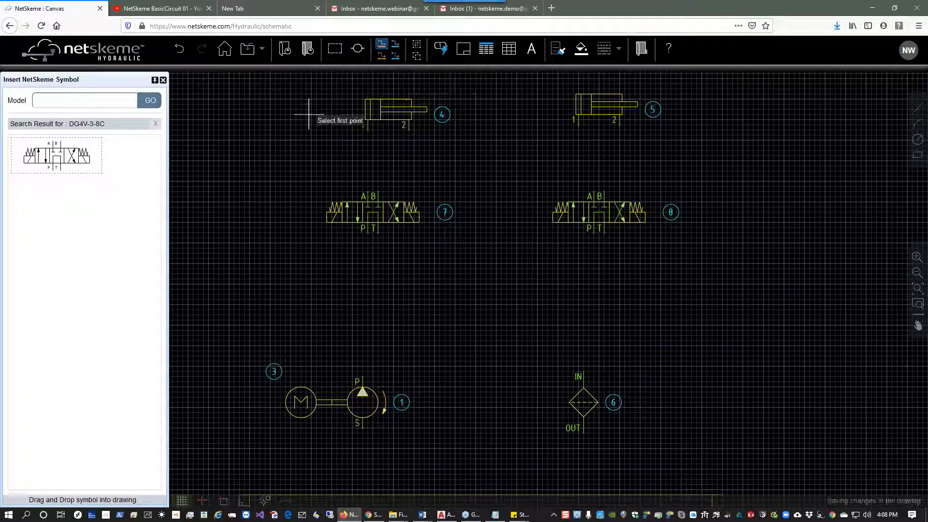
pyautogui.click(367, 130)
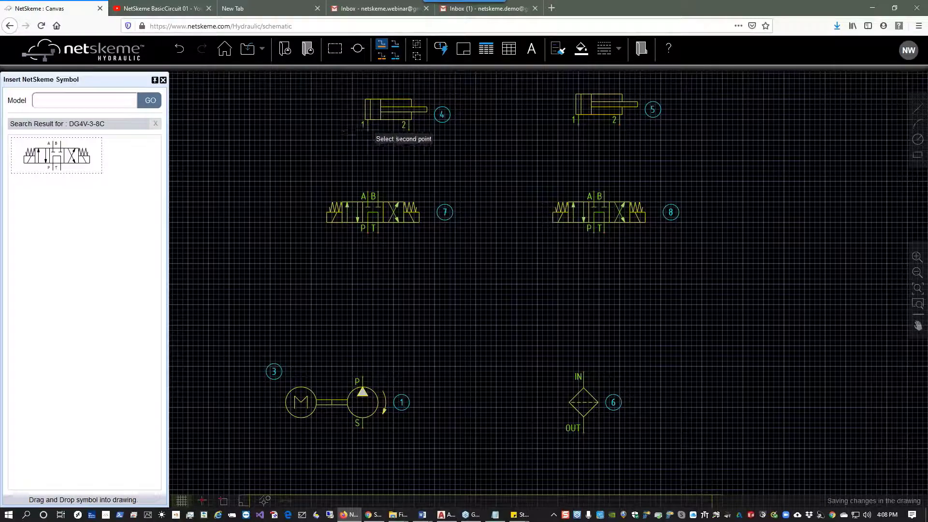
pyautogui.click(367, 193)
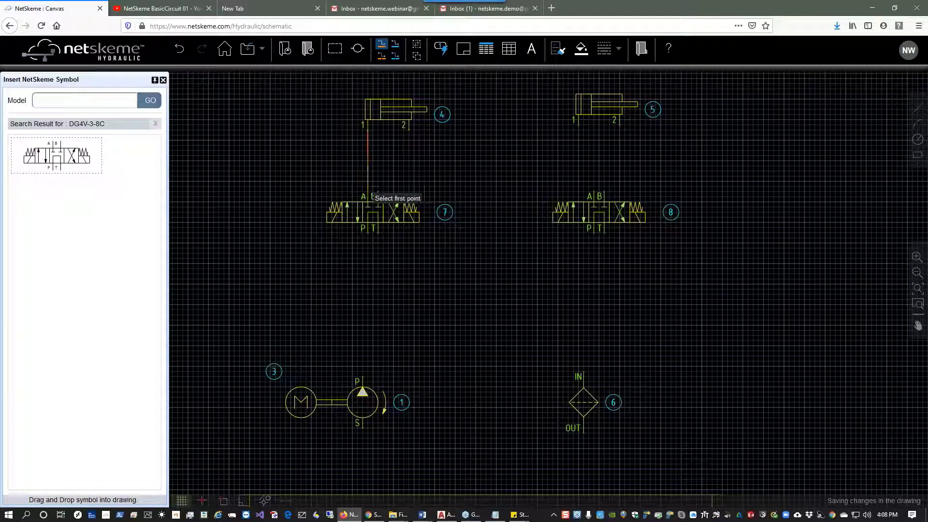
pyautogui.click(409, 130)
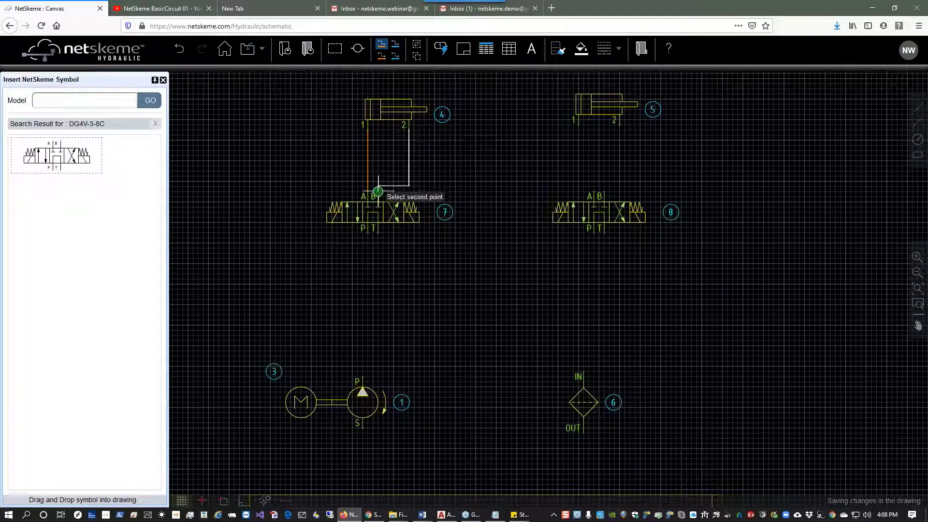
pyautogui.click(372, 193)
pyautogui.click(579, 127)
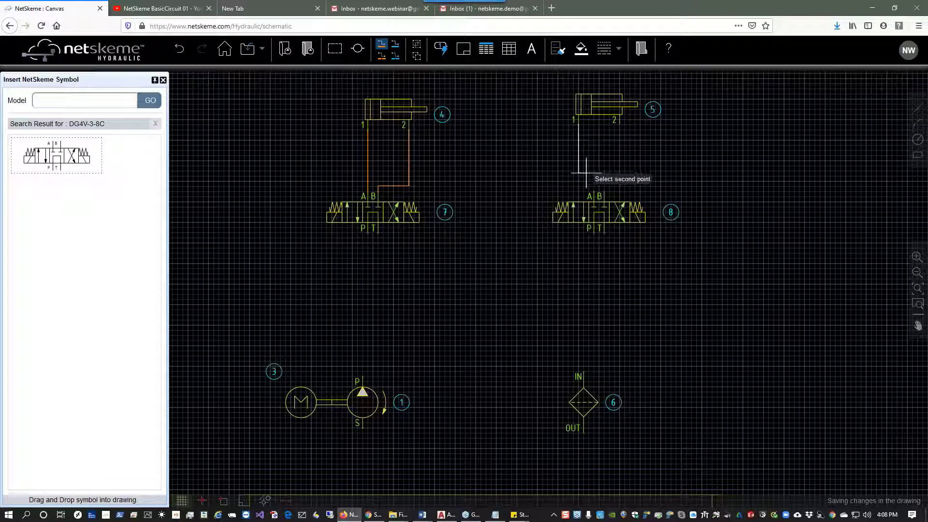
pyautogui.click(589, 193)
pyautogui.click(620, 126)
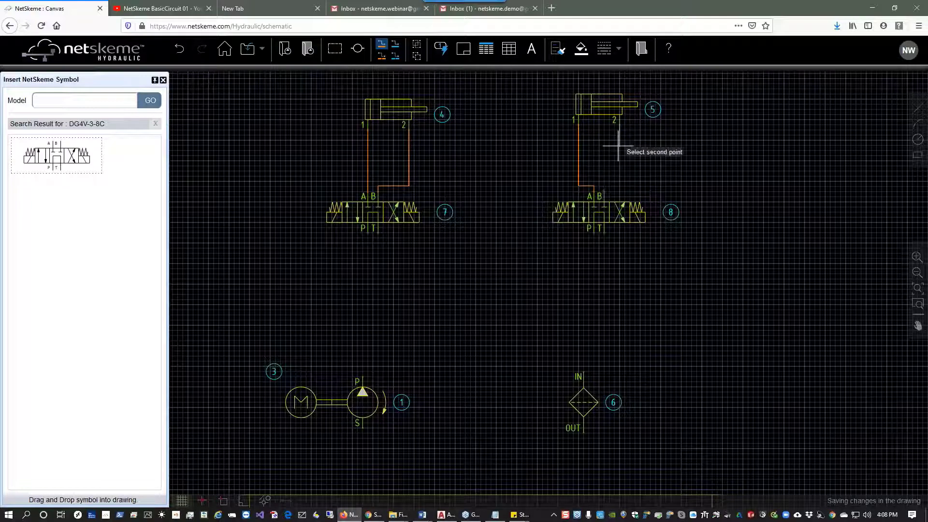
pyautogui.click(605, 189)
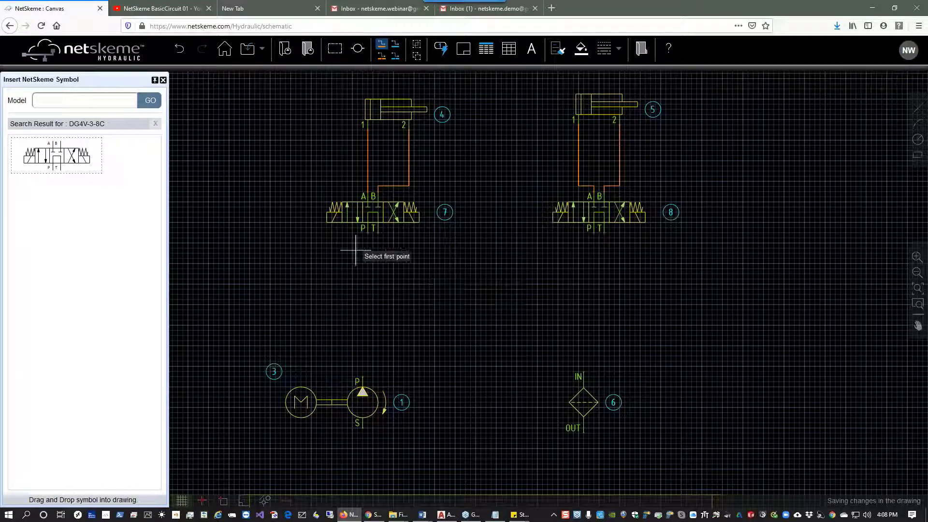
# Draw pressure lines from both valves' P ports to the pump outlet and from the right valve's T port to the filter inlet.
pyautogui.click(368, 230)
pyautogui.click(363, 381)
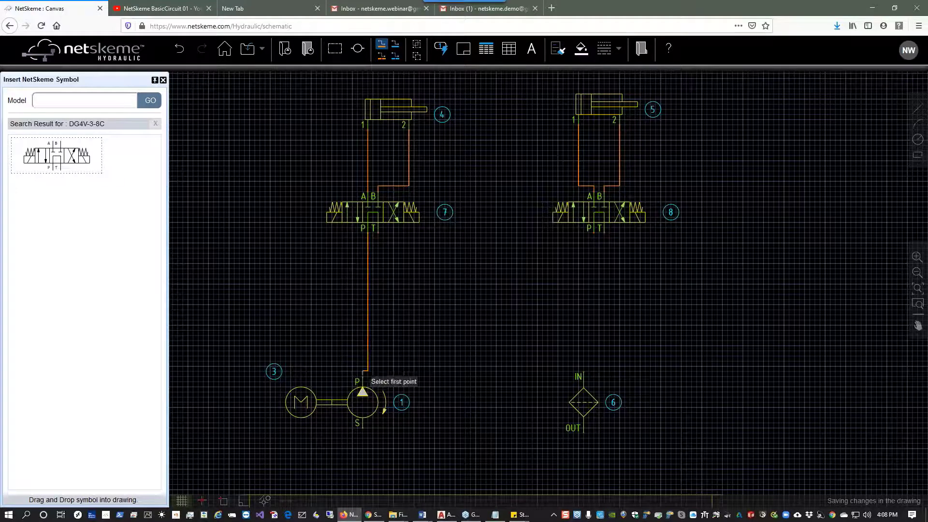
pyautogui.click(594, 231)
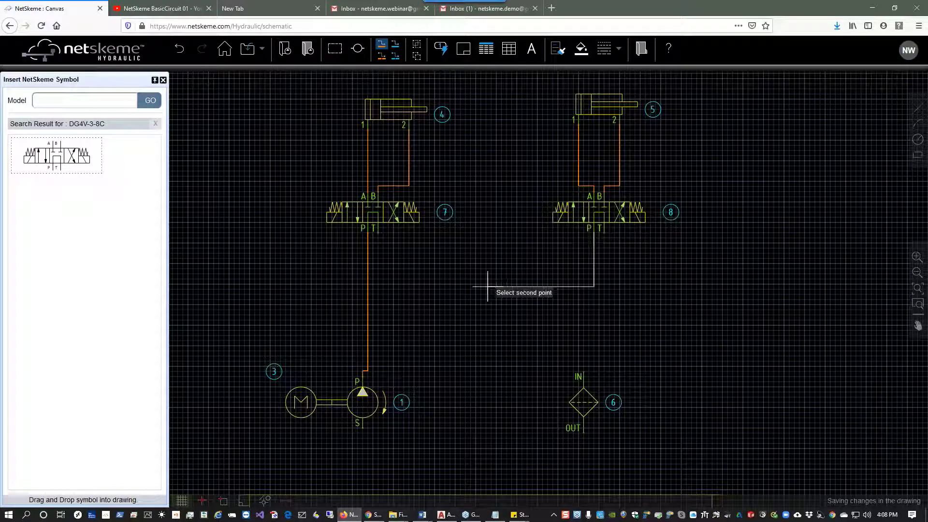
pyautogui.click(368, 277)
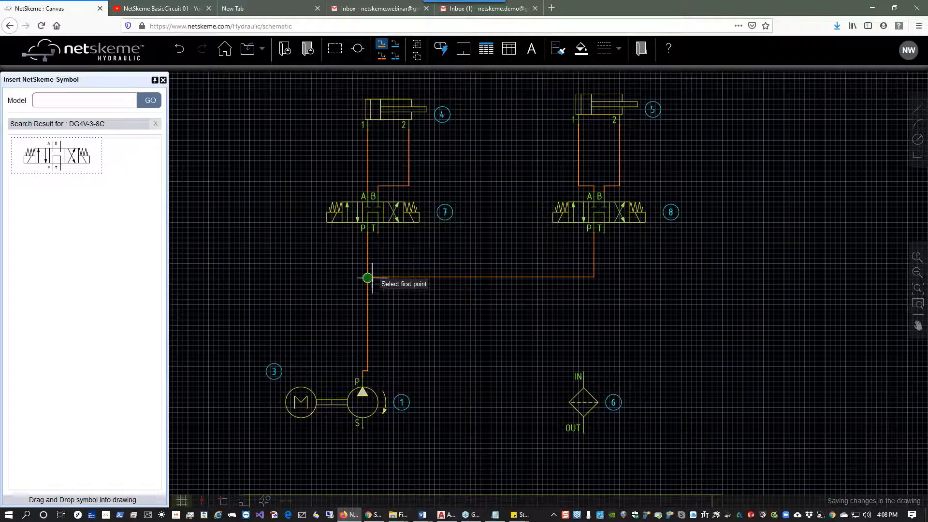
pyautogui.click(604, 232)
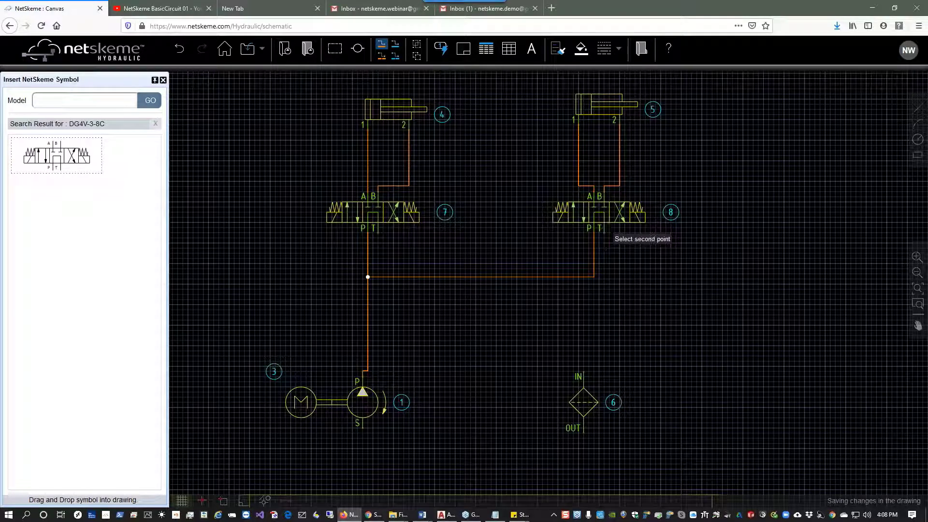
pyautogui.click(584, 371)
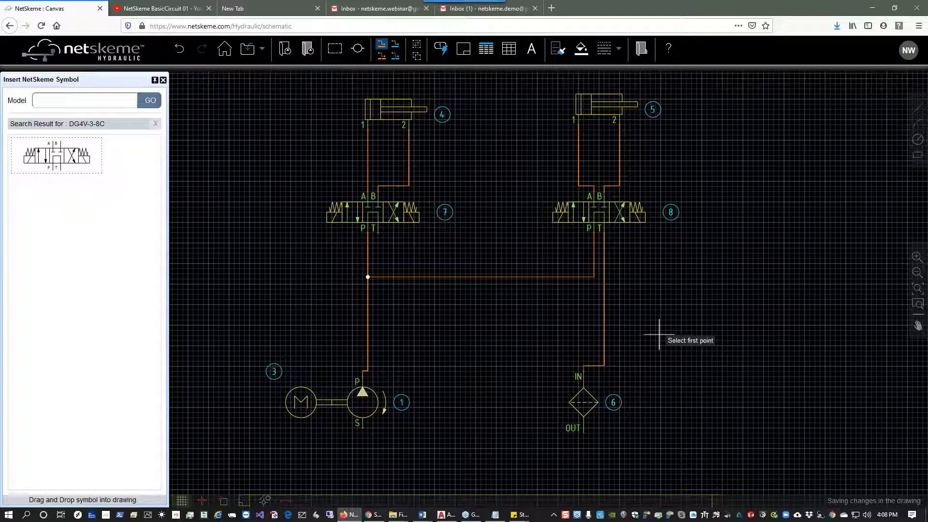
# Draw return lines from the pump suction and filter outlet to the tank, and from the left valve's T port to the right valve's tank line.
pyautogui.press('Escape')
pyautogui.click(396, 46)
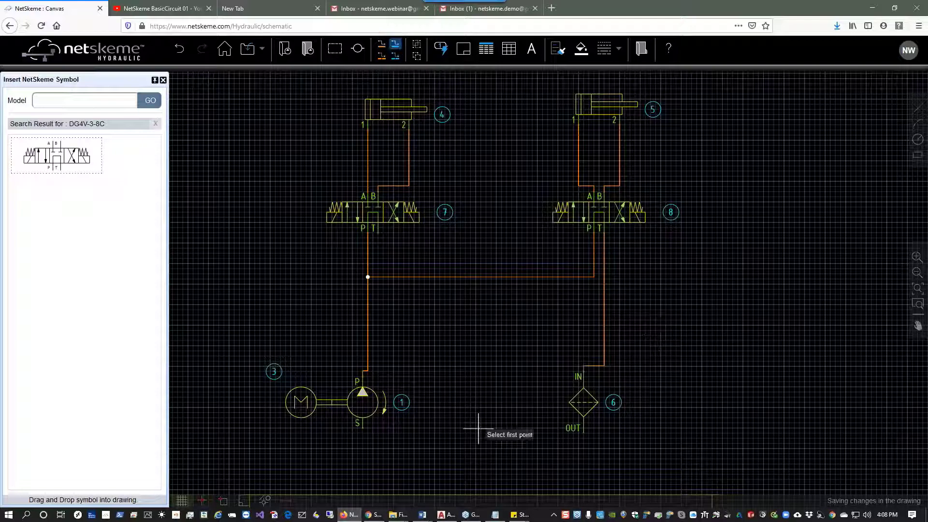
pyautogui.scroll(-2, 497, 424)
pyautogui.click(373, 350)
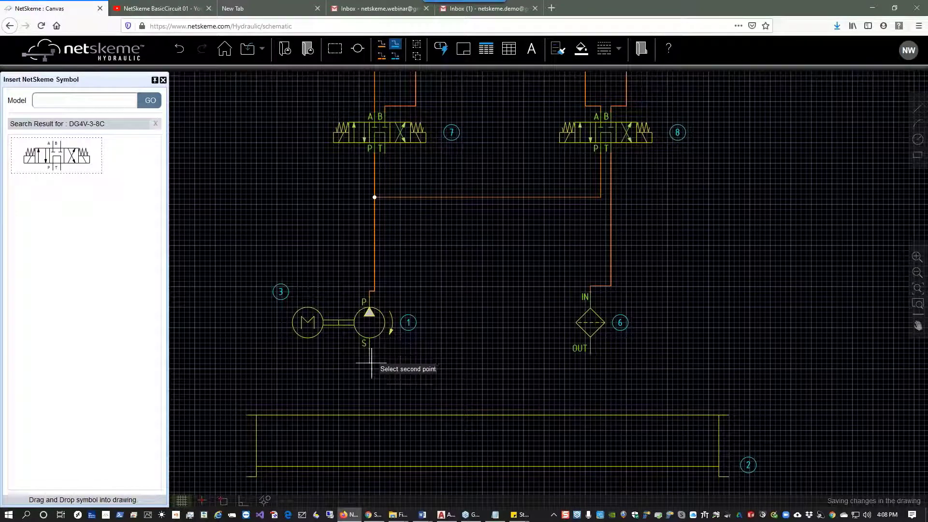
pyautogui.click(369, 444)
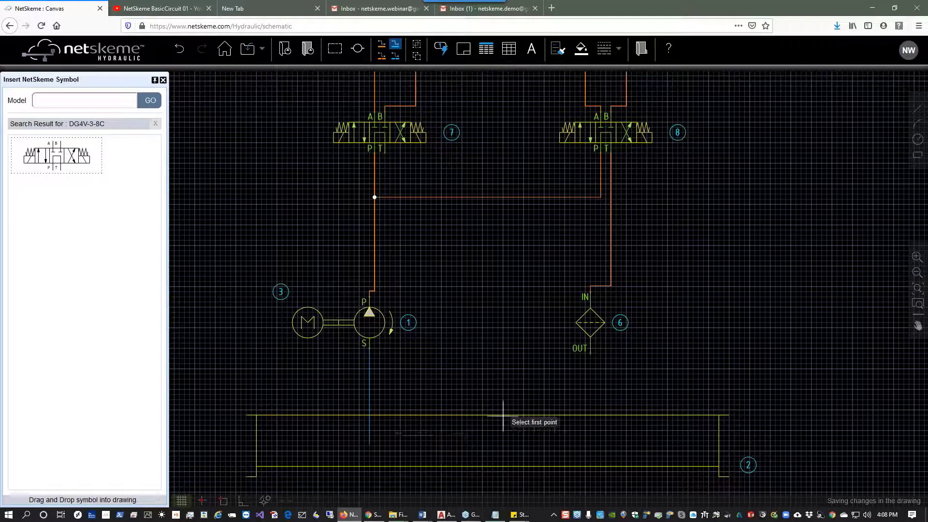
pyautogui.click(590, 352)
pyautogui.click(590, 439)
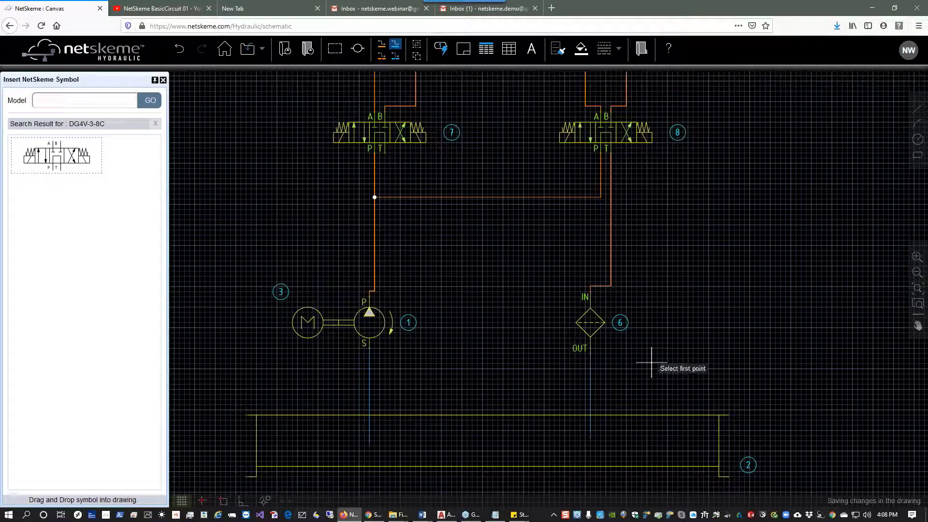
pyautogui.click(384, 151)
pyautogui.click(611, 179)
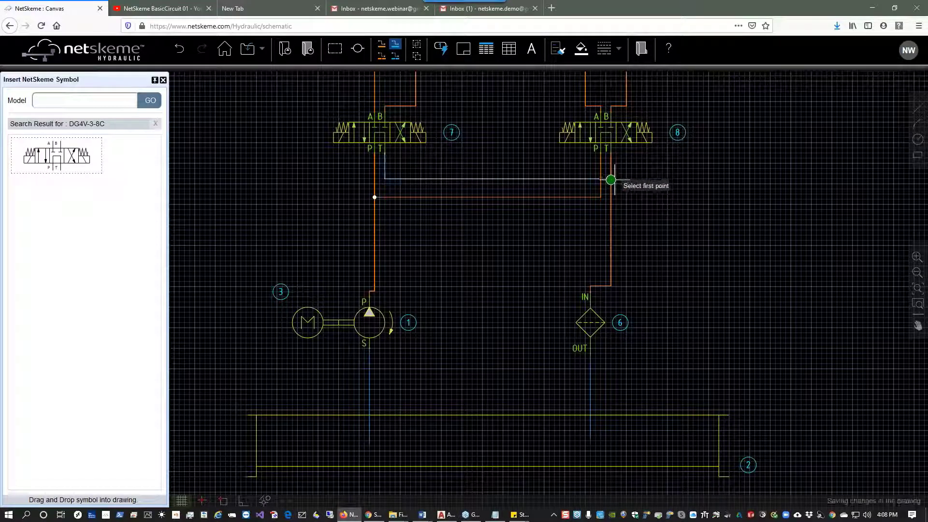
# Change the line from the right valve's T port to the filter inlet to the Reservoir connection type.
pyautogui.scroll(2, 631, 171)
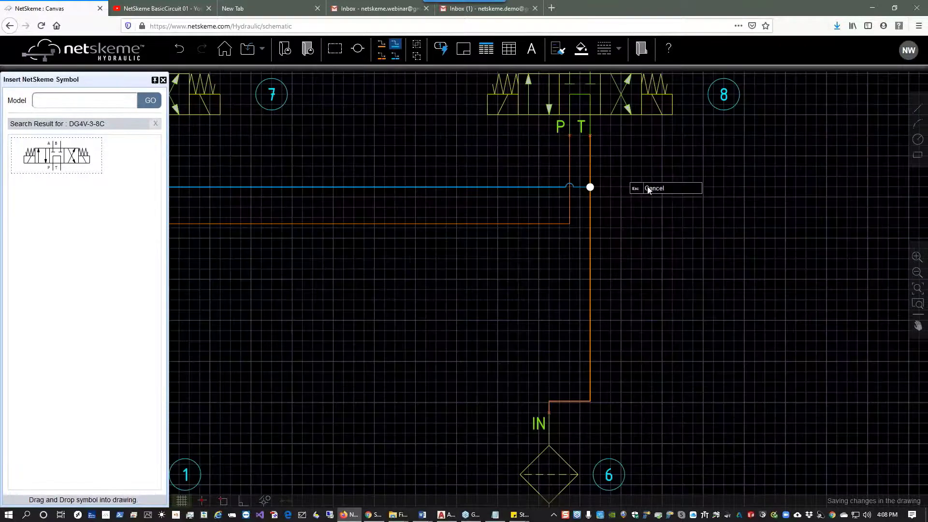
pyautogui.scroll(-2, 634, 218)
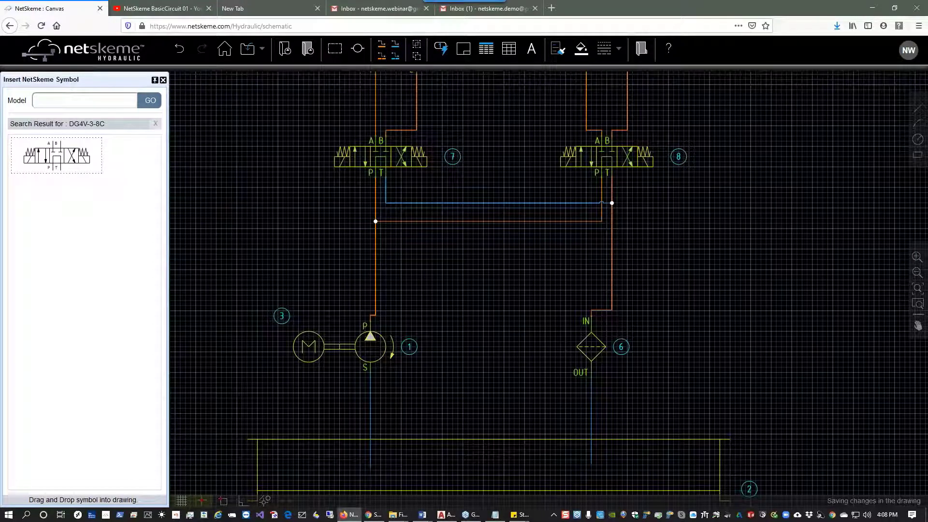
pyautogui.click(613, 242)
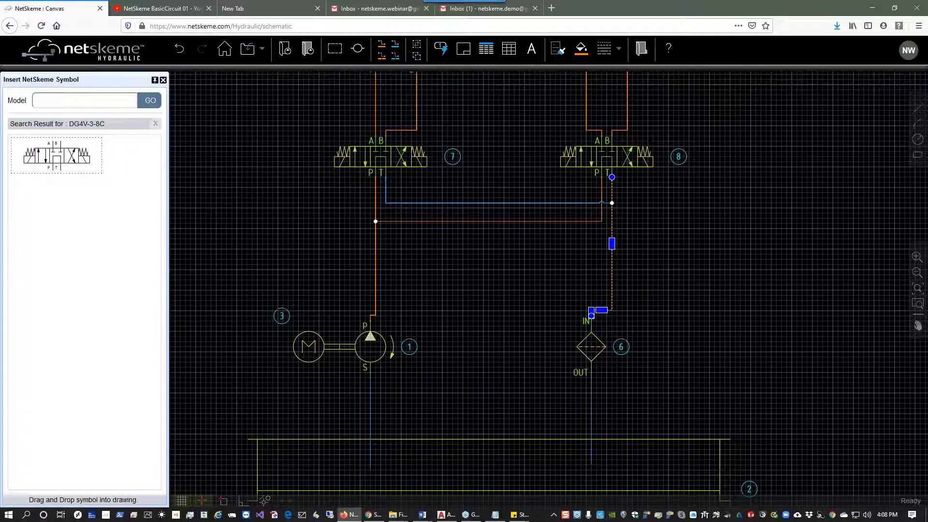
pyautogui.rightClick(612, 243)
pyautogui.moveTo(622, 261)
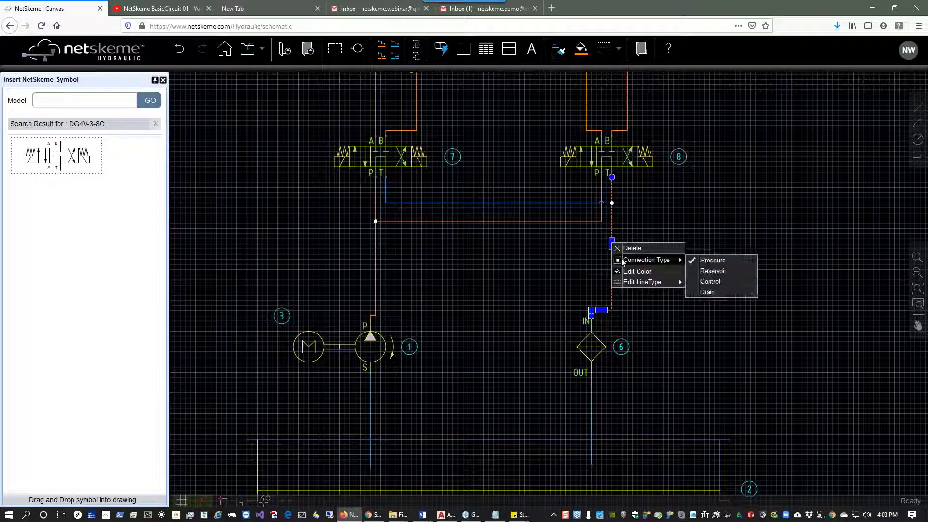
pyautogui.click(709, 272)
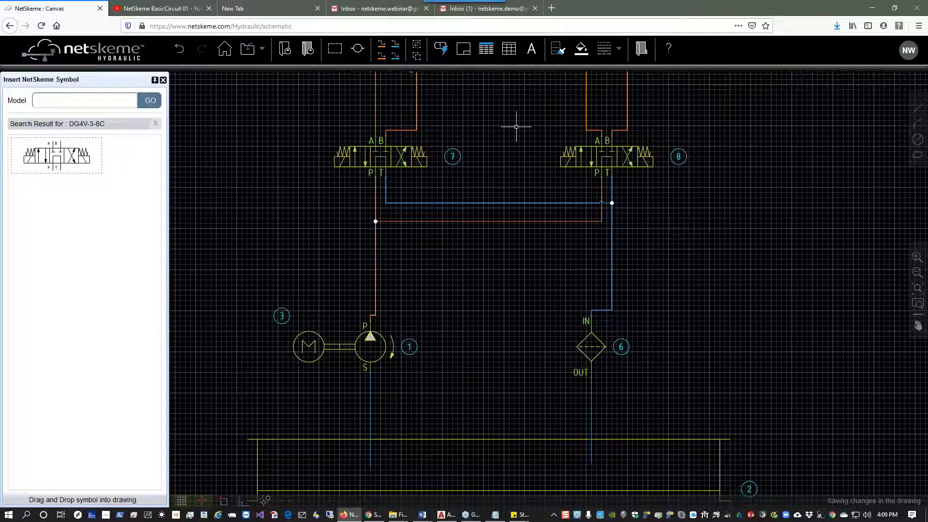
# Insert the bill of materials table listing item, quantity, model code, description and manufacturer.
pyautogui.click(486, 54)
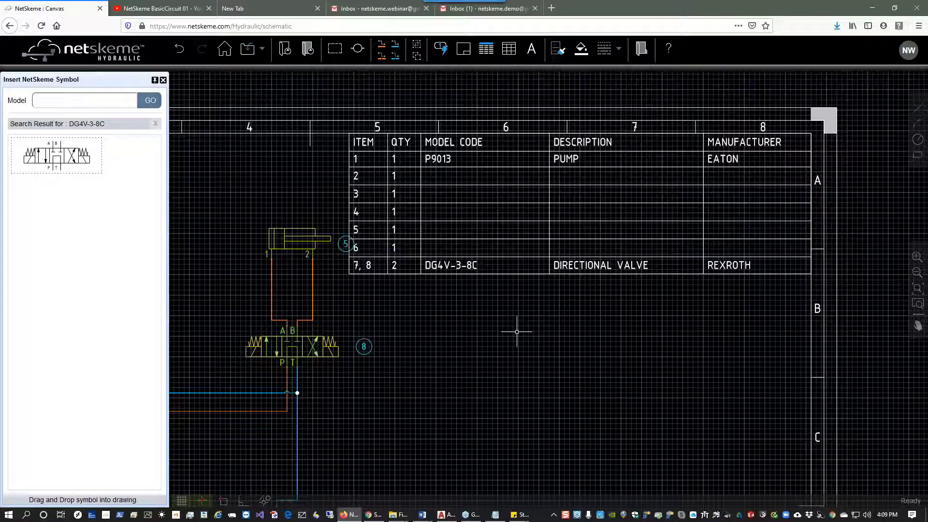
# Enter ACME Engineering as the company name in the title block.
pyautogui.scroll(-10, 517, 332)
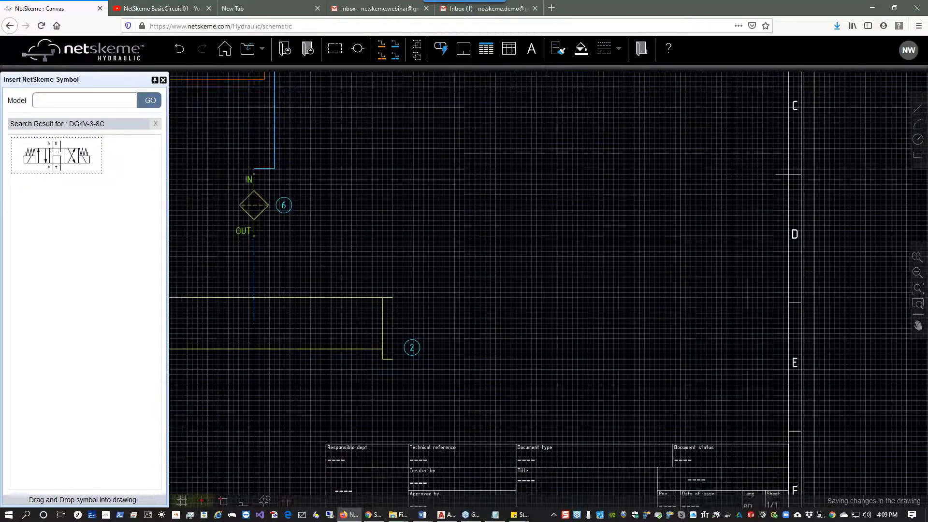
pyautogui.scroll(3, 735, 333)
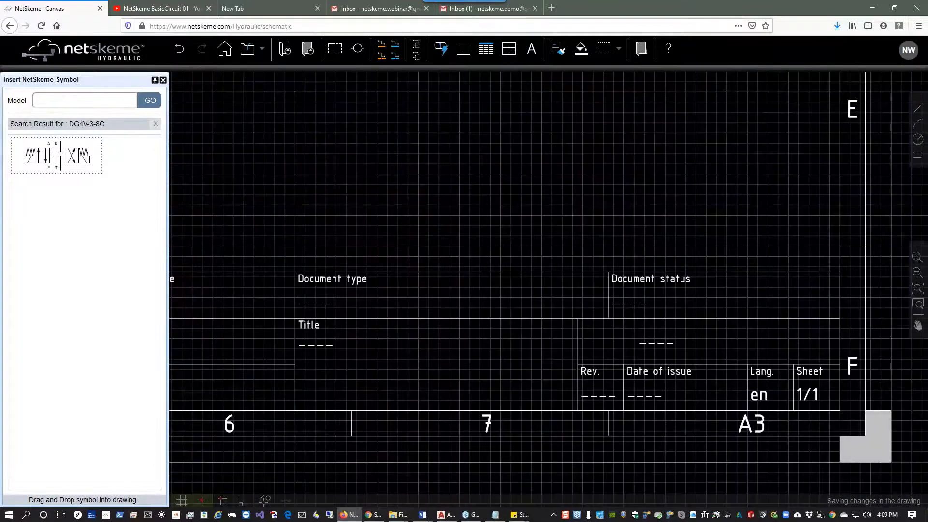
pyautogui.doubleClick(656, 344)
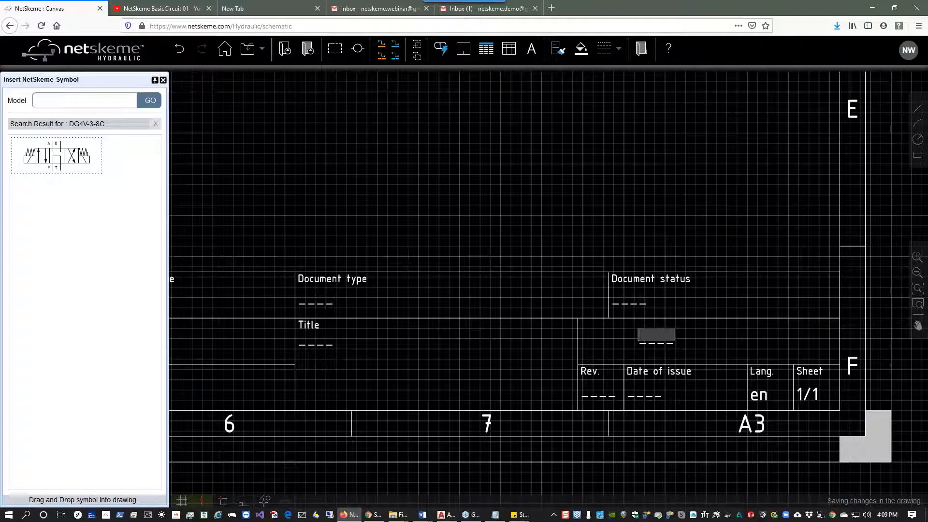
pyautogui.write('ACME Eng')
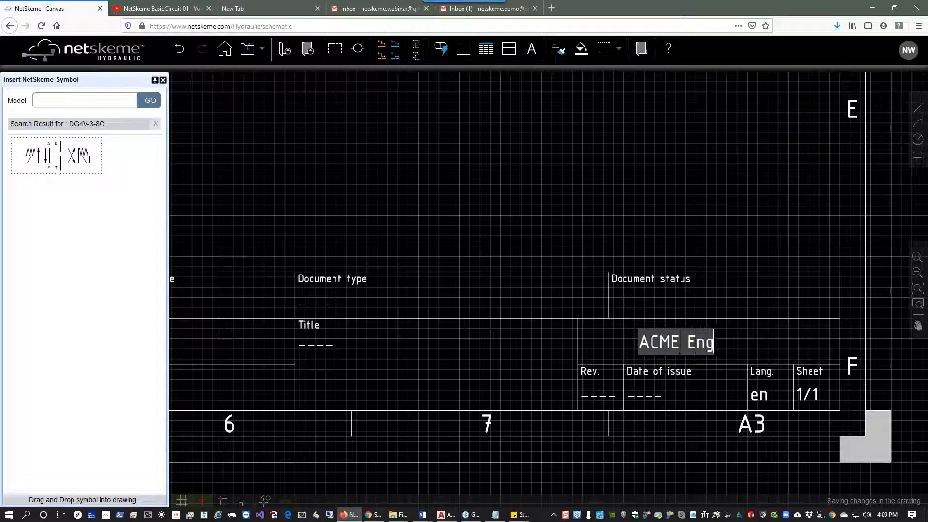
pyautogui.write('ineering')
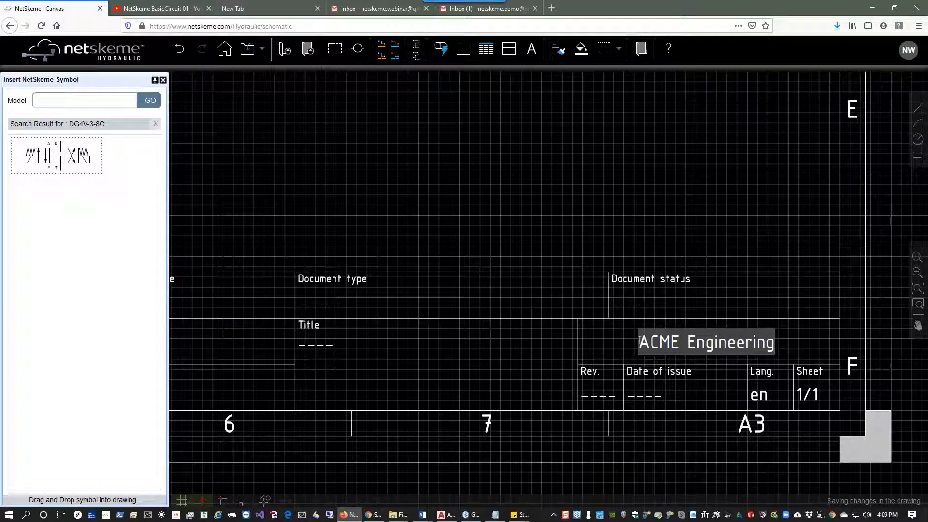
pyautogui.press('Return')
# Set the title block's Title field to Webinar Sample.
pyautogui.doubleClick(316, 345)
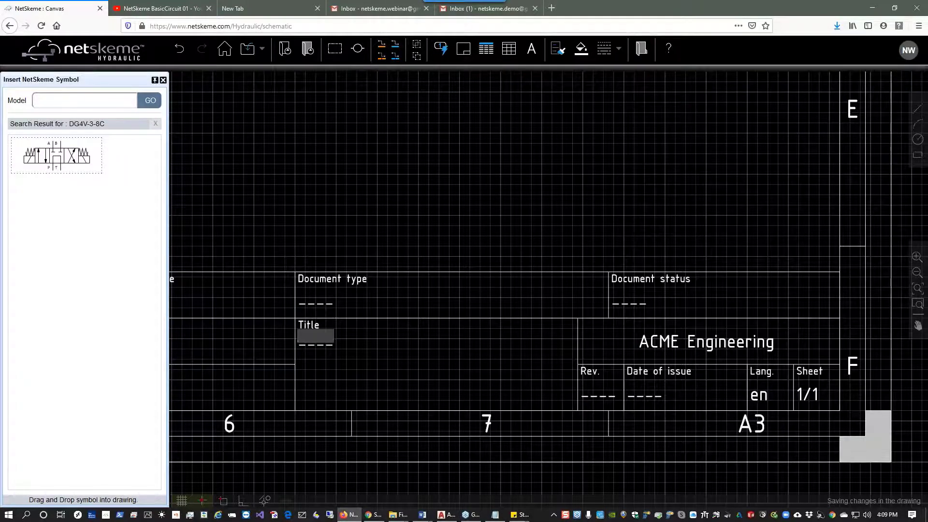
pyautogui.write('Webinar Sa')
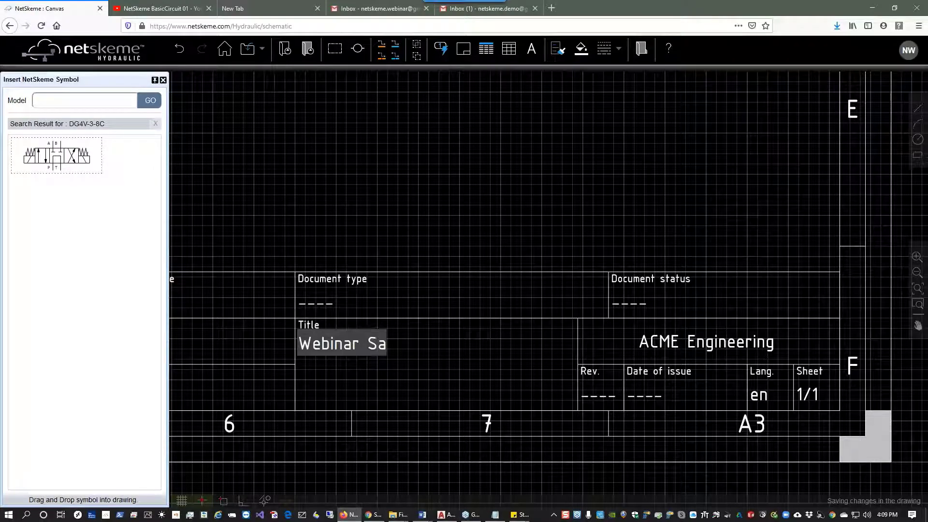
pyautogui.write('mple')
pyautogui.press('Return')
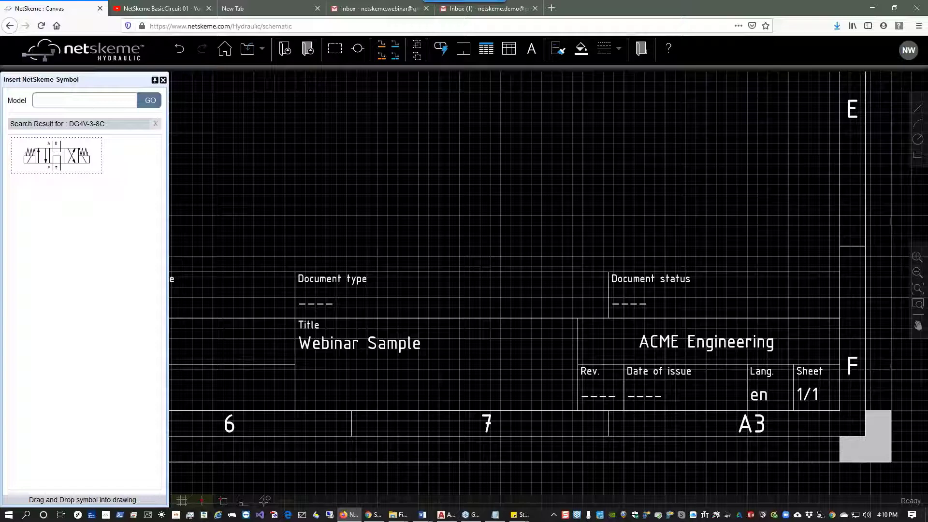
# Save the drawing as a DWG file named Webinar Sample in the netskeme Webinar folder.
pyautogui.click(263, 58)
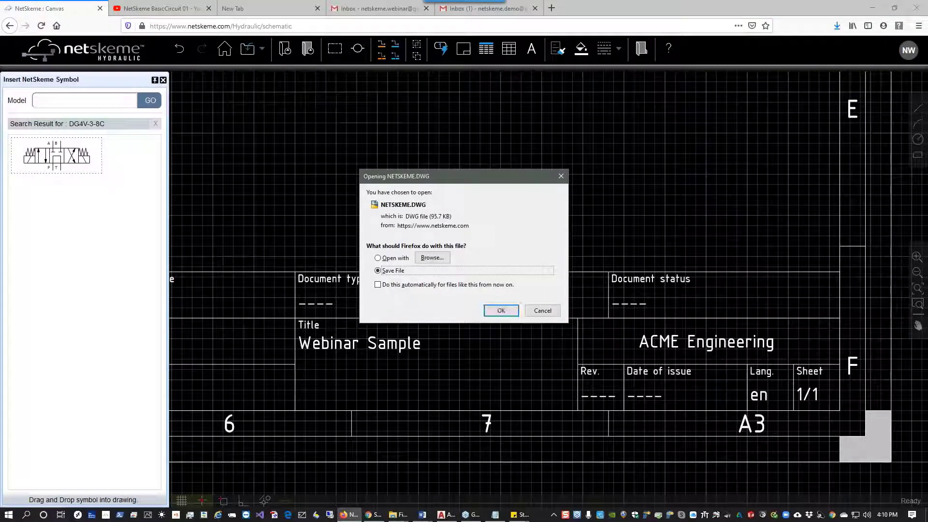
pyautogui.click(501, 311)
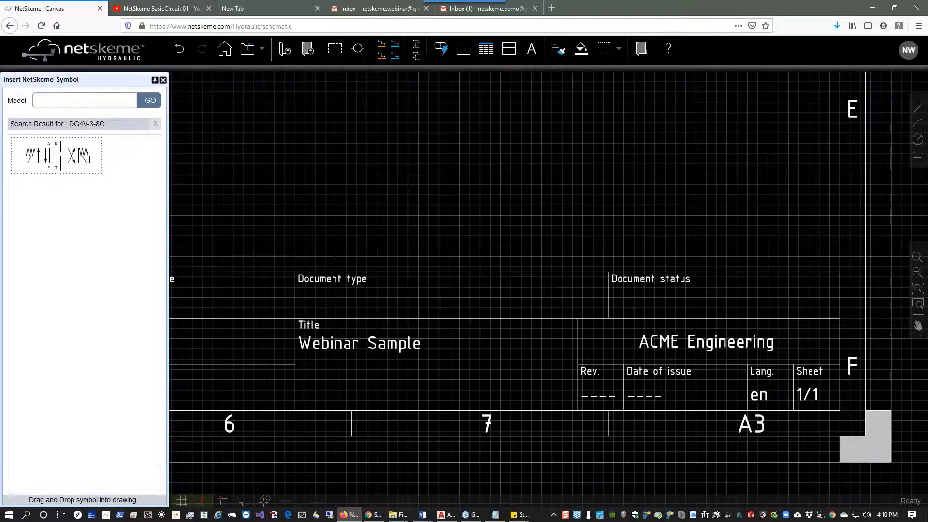
pyautogui.click(91, 215)
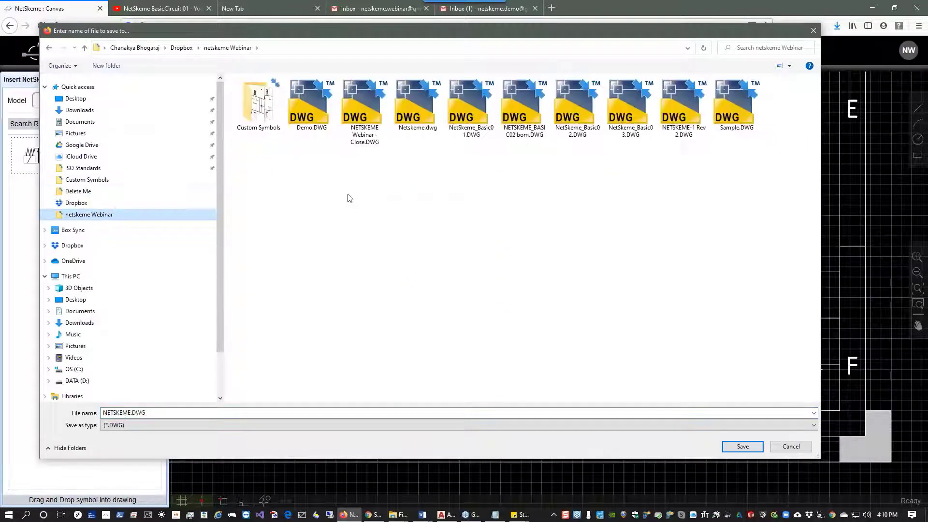
pyautogui.write('W')
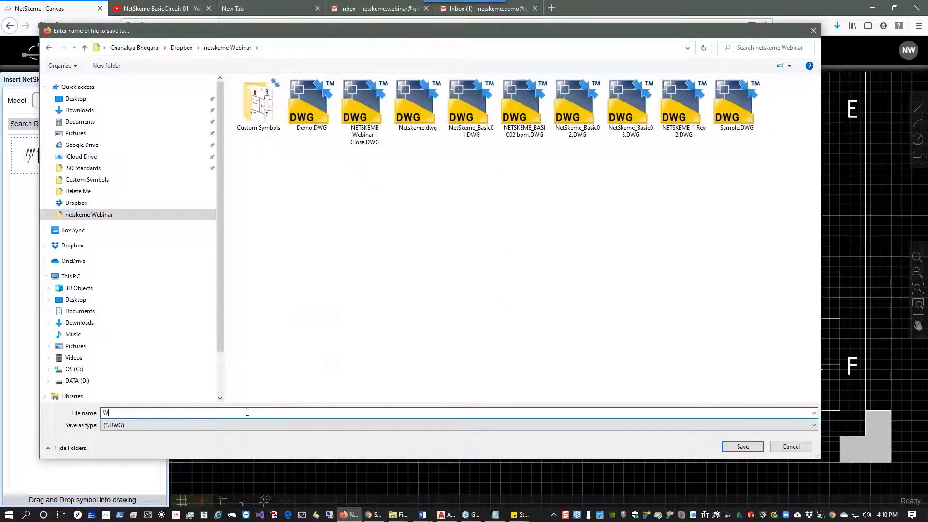
pyautogui.write('ebinar Sample')
pyautogui.click(738, 444)
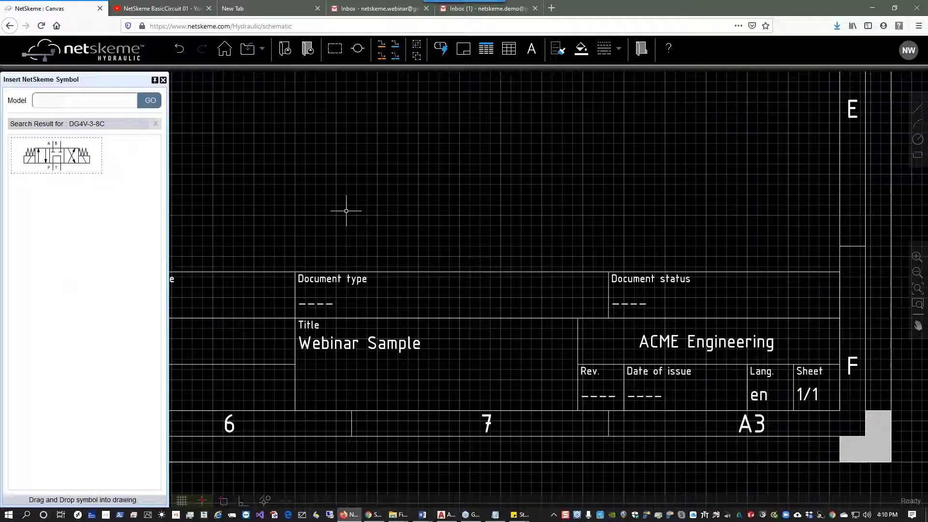
pyautogui.click(262, 48)
pyautogui.click(224, 49)
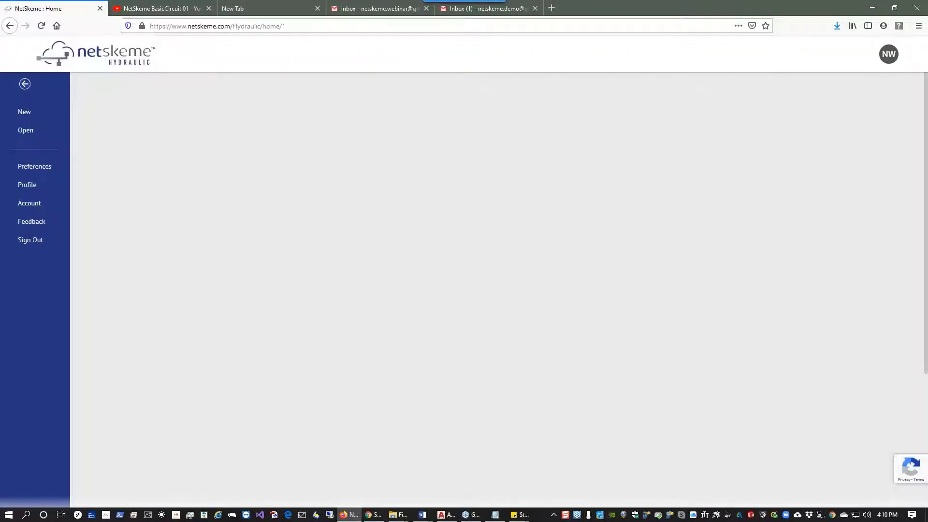
pyautogui.click(26, 85)
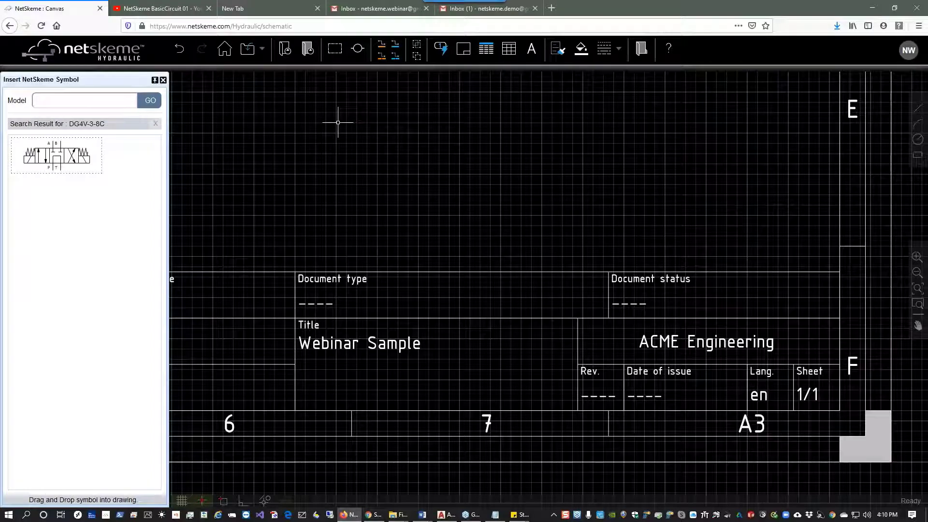
# Go to the home page and sign out of the account without saving changes.
pyautogui.click(224, 49)
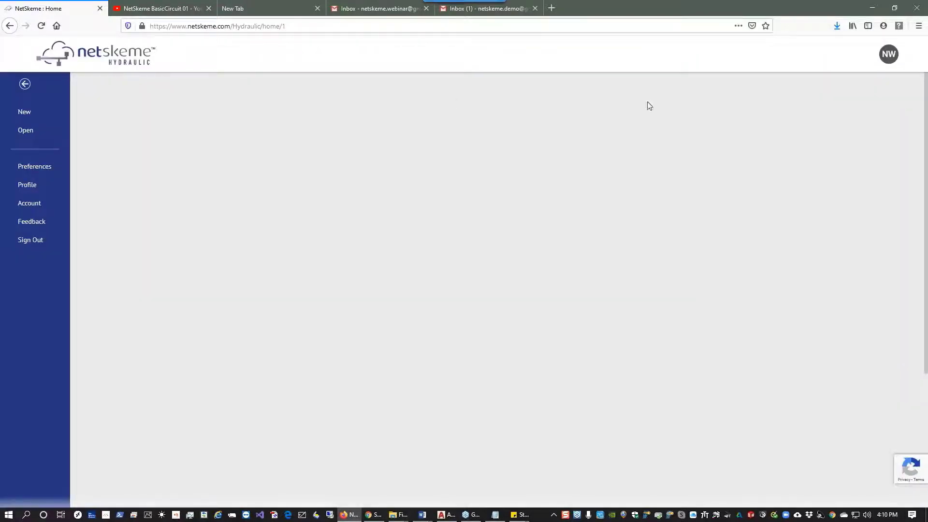
pyautogui.click(887, 63)
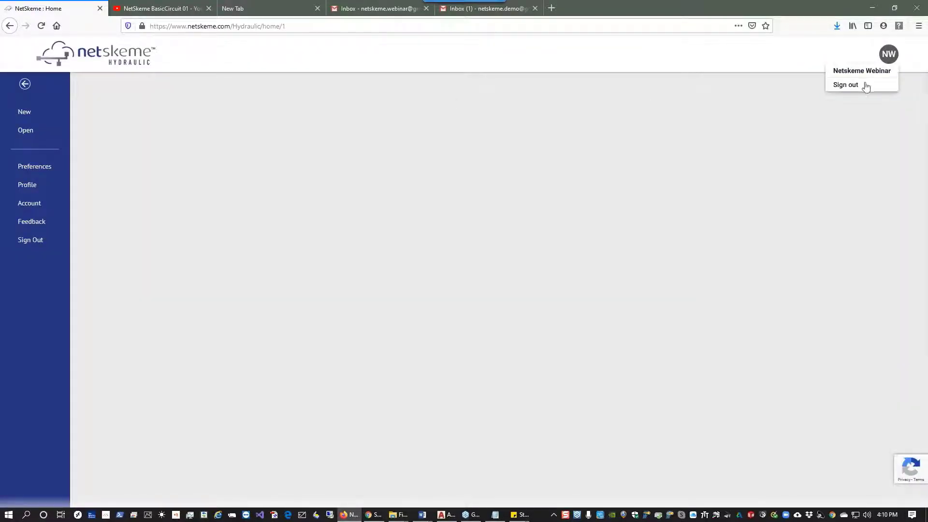
pyautogui.click(846, 85)
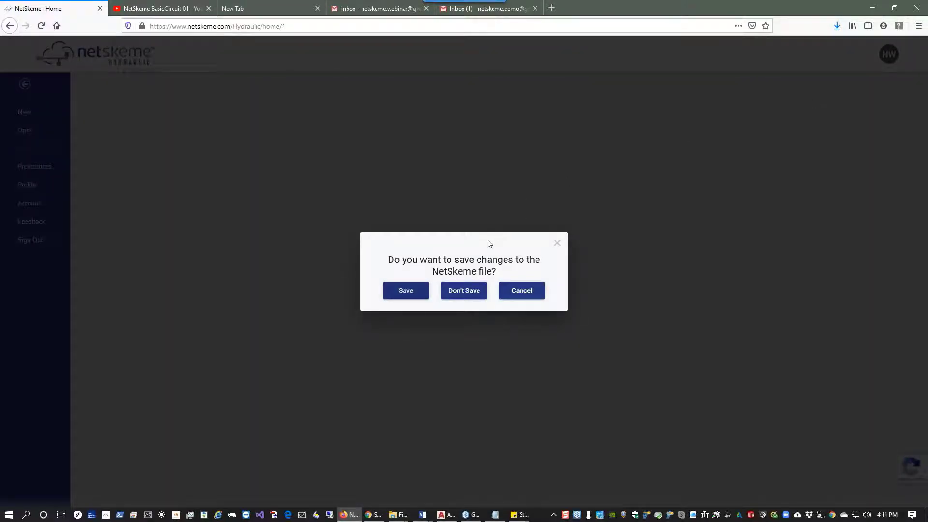
pyautogui.click(473, 293)
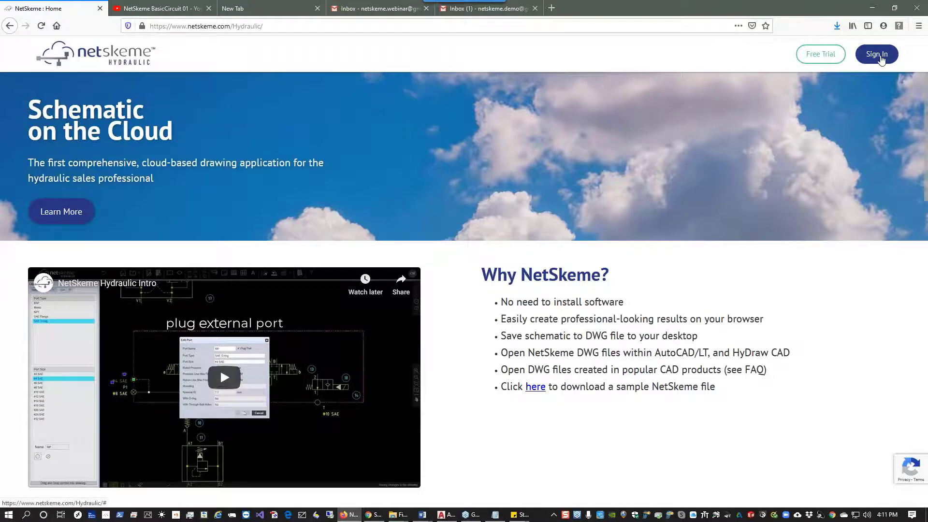
# Sign back in and open the saved Webinar Sample.DWG file.
pyautogui.click(876, 55)
pyautogui.click(477, 263)
pyautogui.click(476, 304)
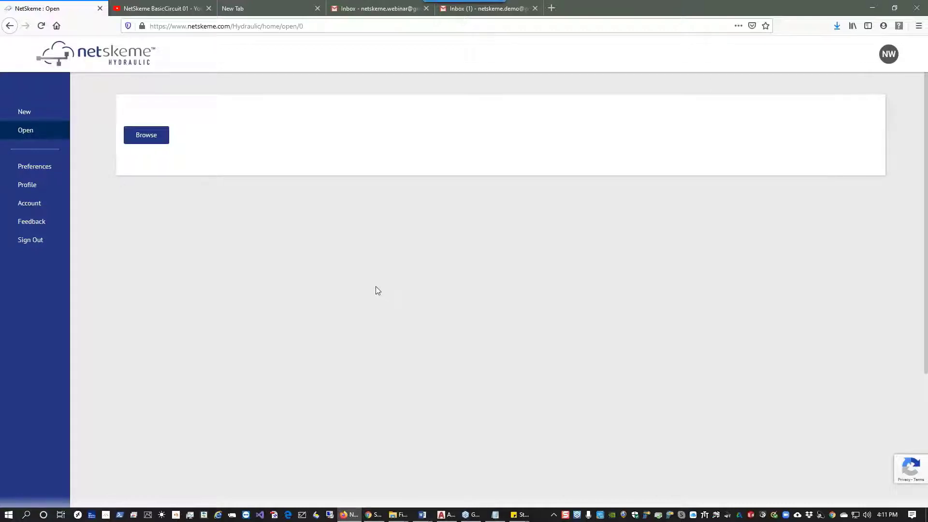
pyautogui.click(153, 142)
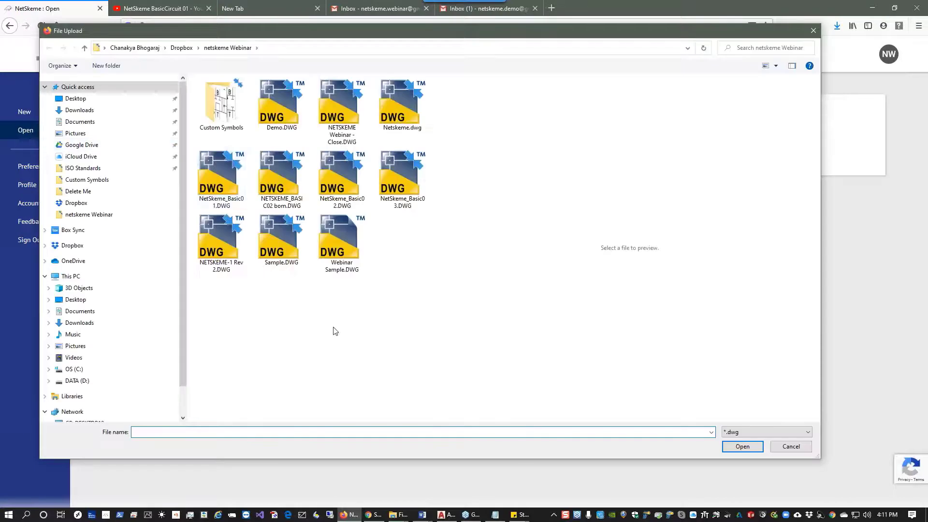
pyautogui.click(342, 269)
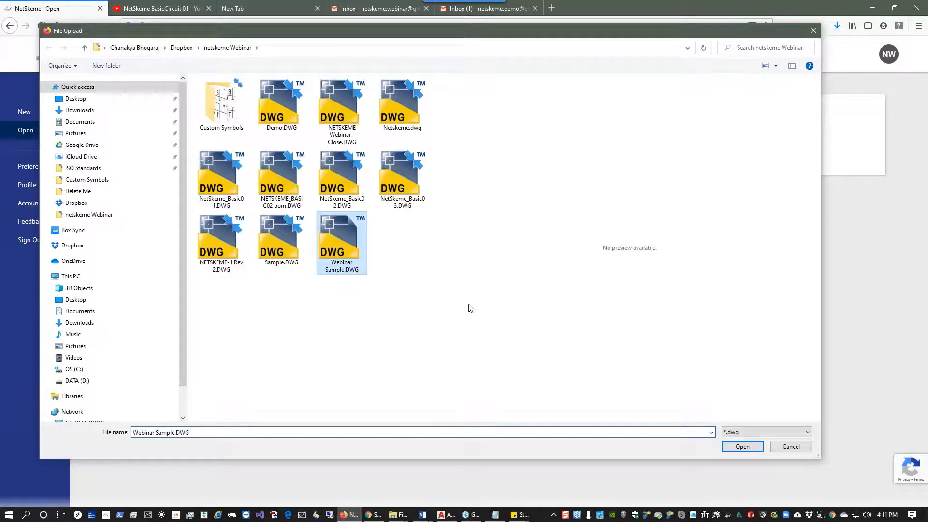
pyautogui.click(743, 447)
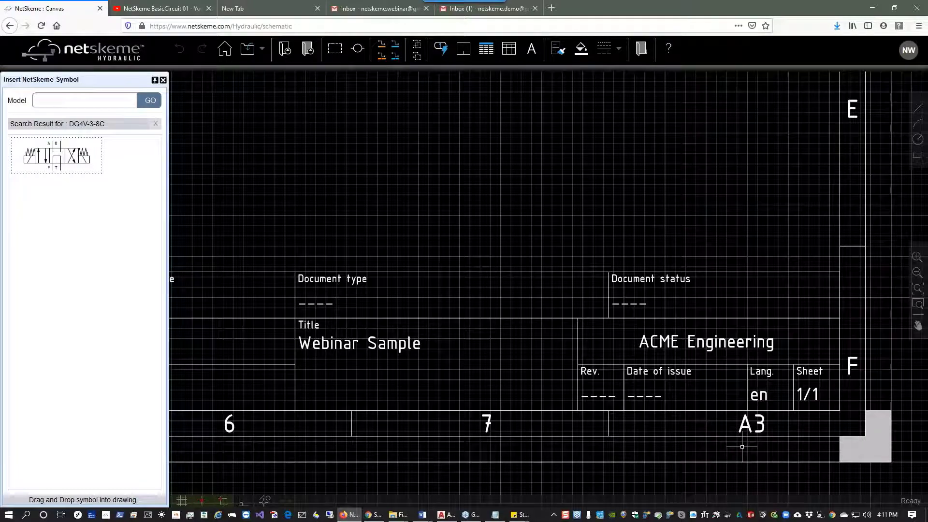
# Draw a manifold envelope enclosing both directional valves and the pressure and return lines between them.
pyautogui.click(917, 288)
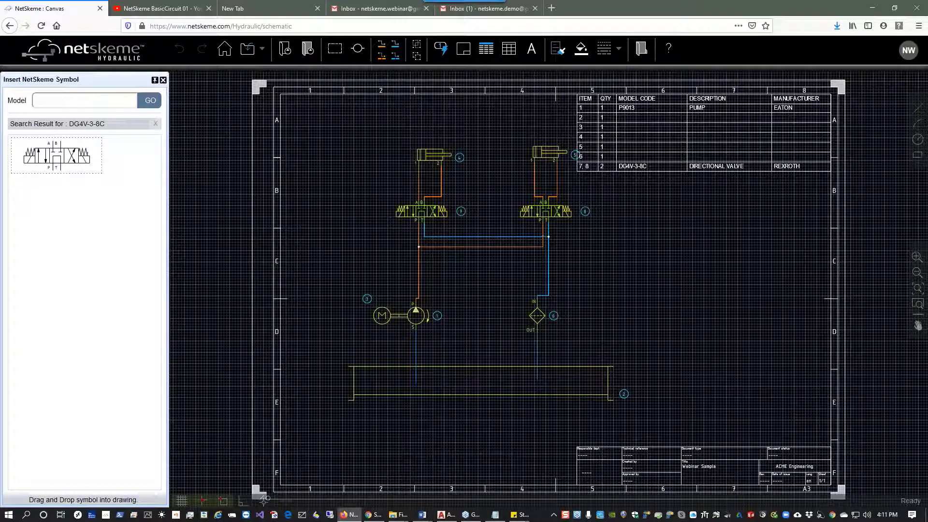
pyautogui.click(337, 55)
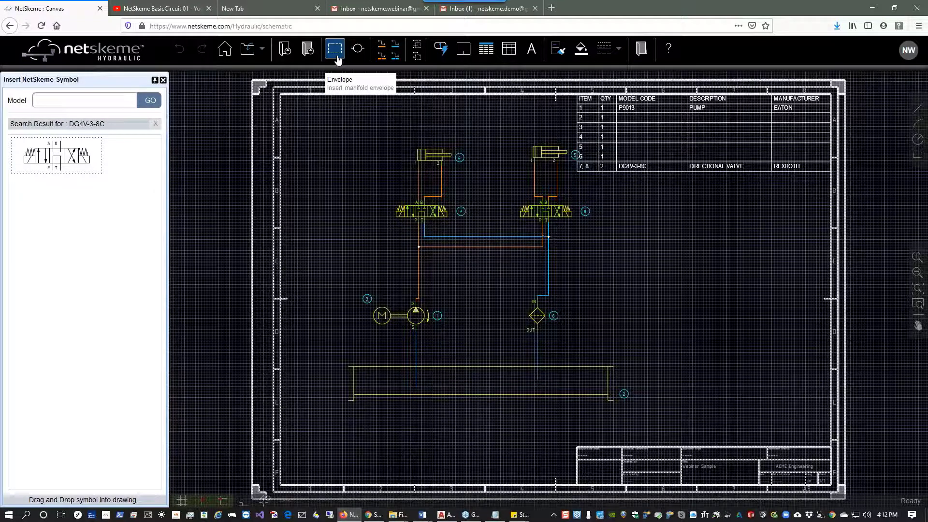
pyautogui.click(337, 57)
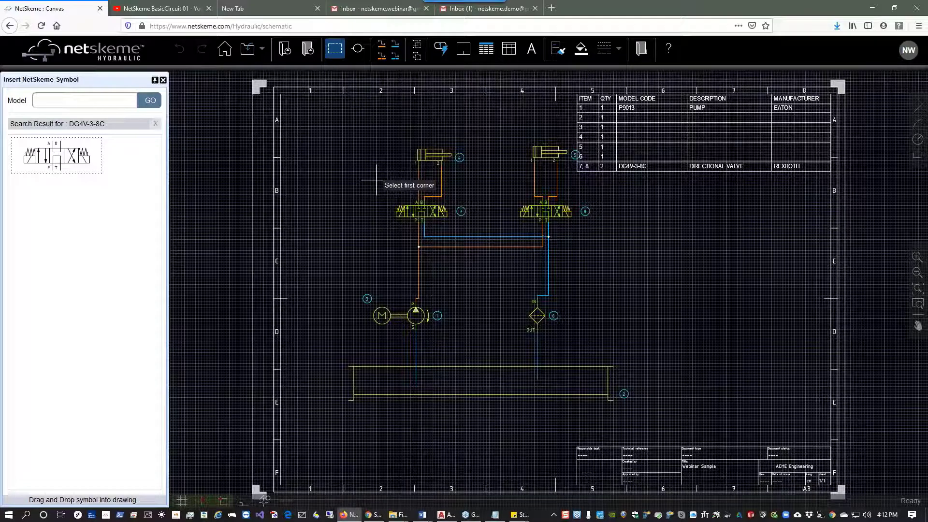
pyautogui.click(376, 180)
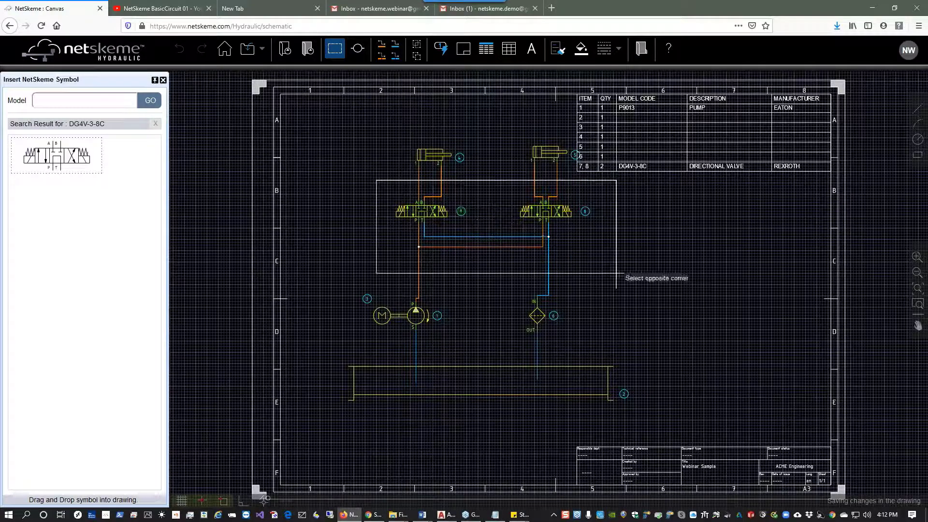
pyautogui.click(594, 281)
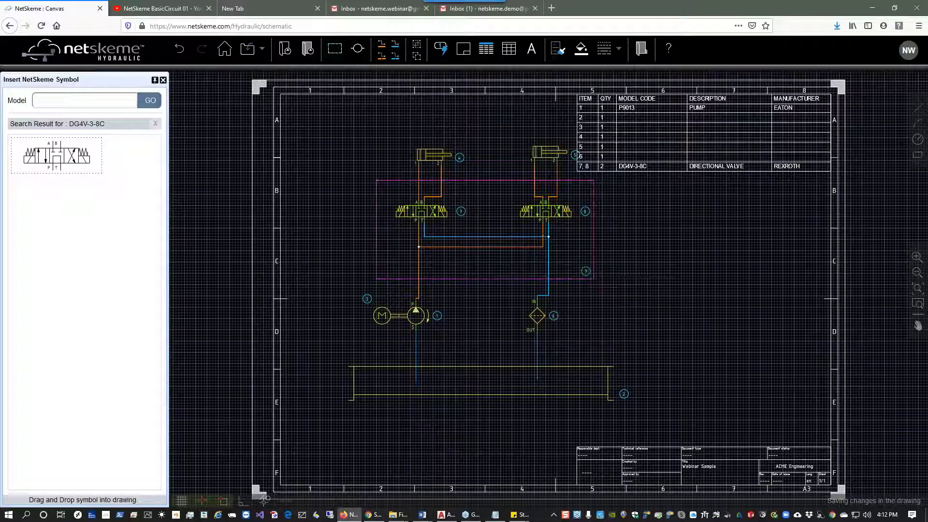
# Insert a BSP G 3/8 port named P where the pump's pressure line crosses the envelope's lower edge.
pyautogui.scroll(2, 600, 212)
pyautogui.moveTo(595, 215); pyautogui.dragTo(688, 216)
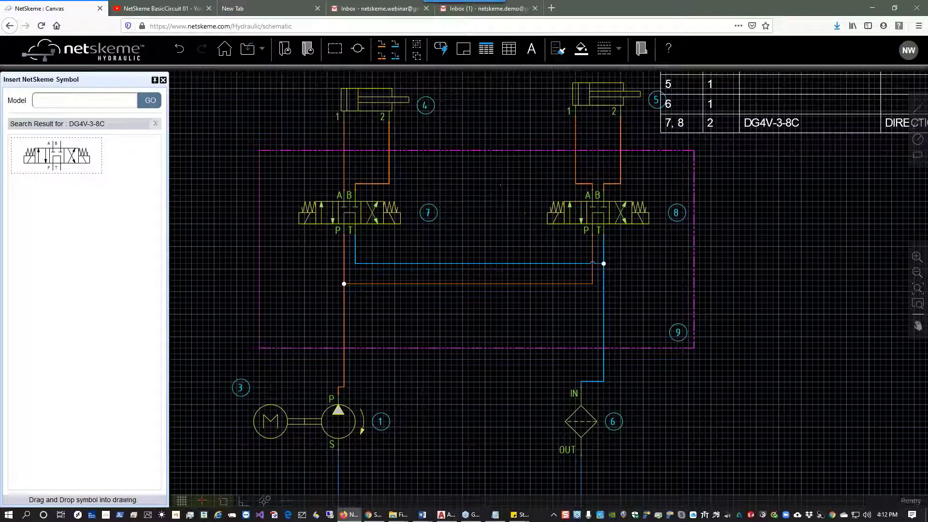
pyautogui.click(356, 55)
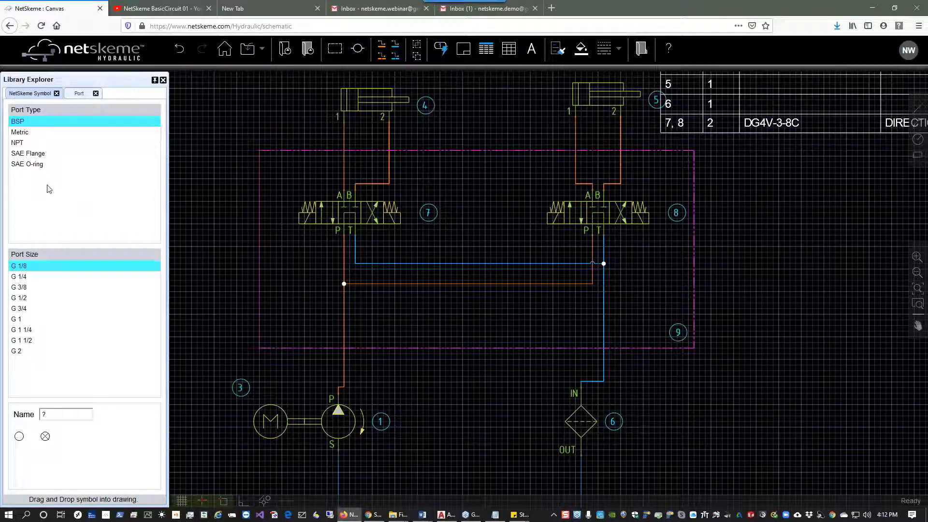
pyautogui.click(59, 289)
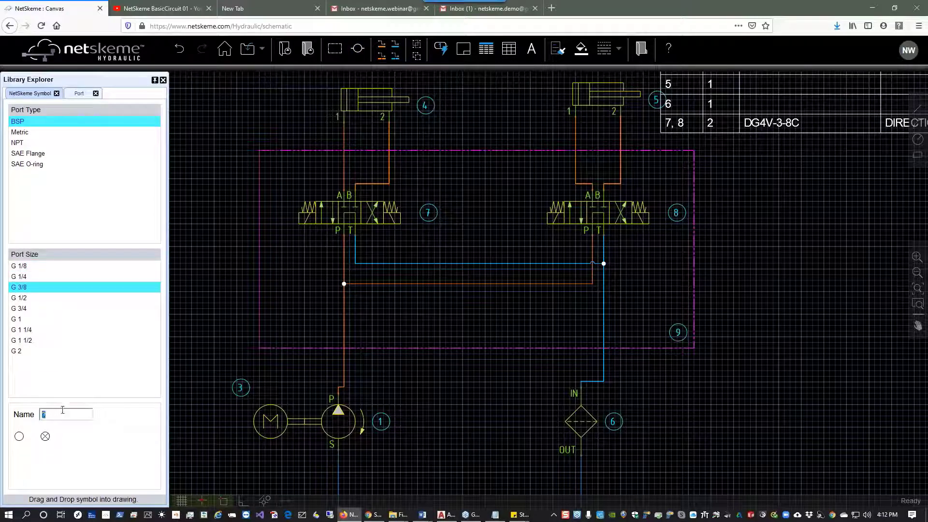
pyautogui.click(19, 436)
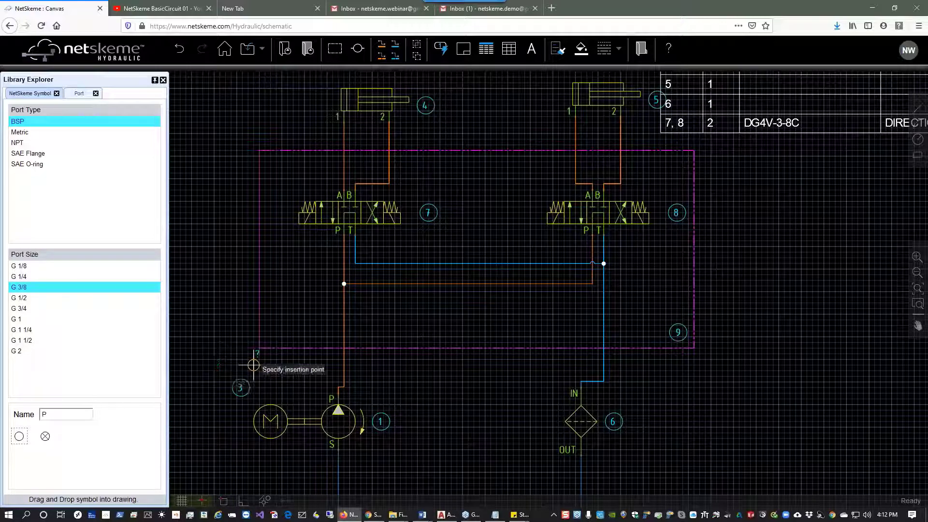
pyautogui.click(344, 348)
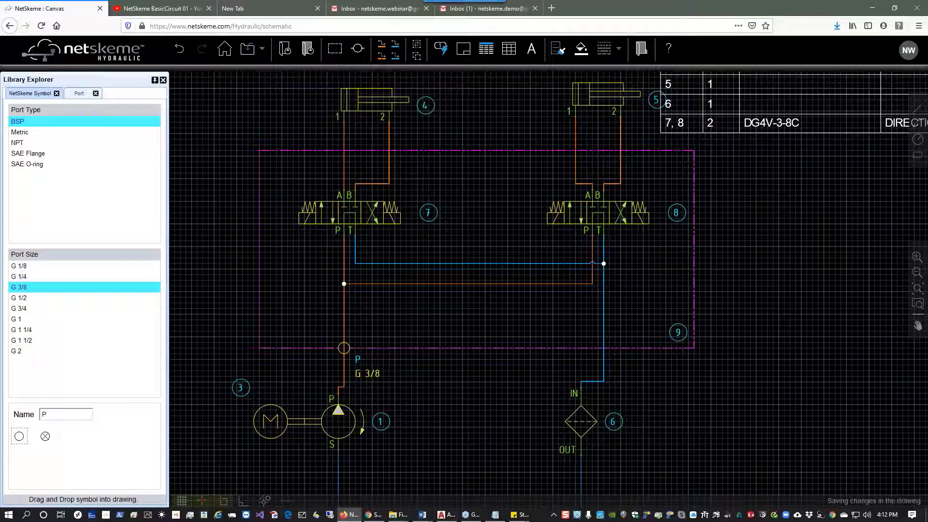
pyautogui.scroll(2, 343, 348)
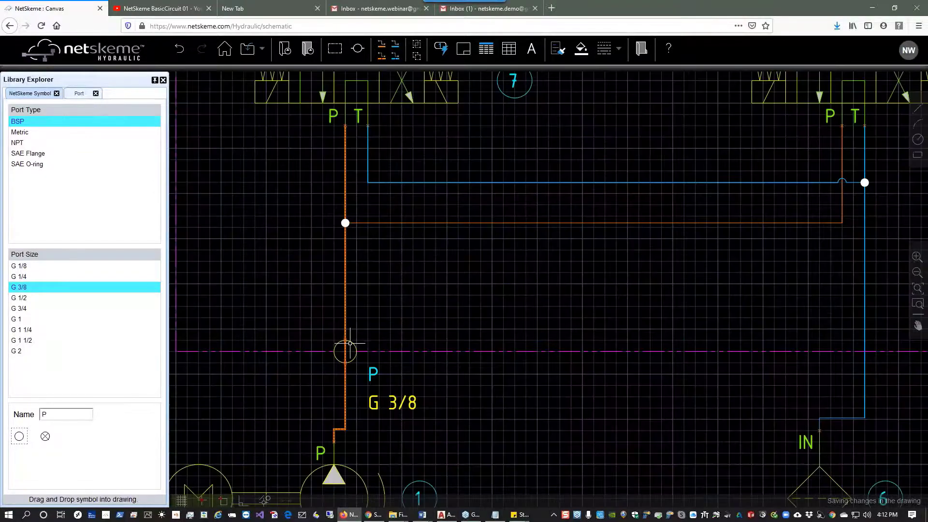
# Copy the P port to where the return line crosses the envelope's lower edge.
pyautogui.click(345, 350)
pyautogui.rightClick(346, 352)
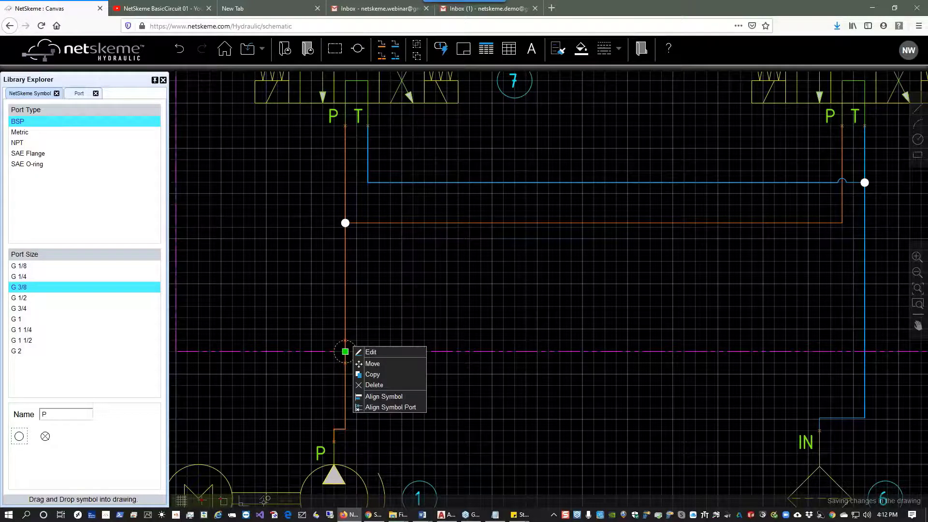
pyautogui.click(374, 375)
pyautogui.moveTo(811, 309); pyautogui.dragTo(607, 334)
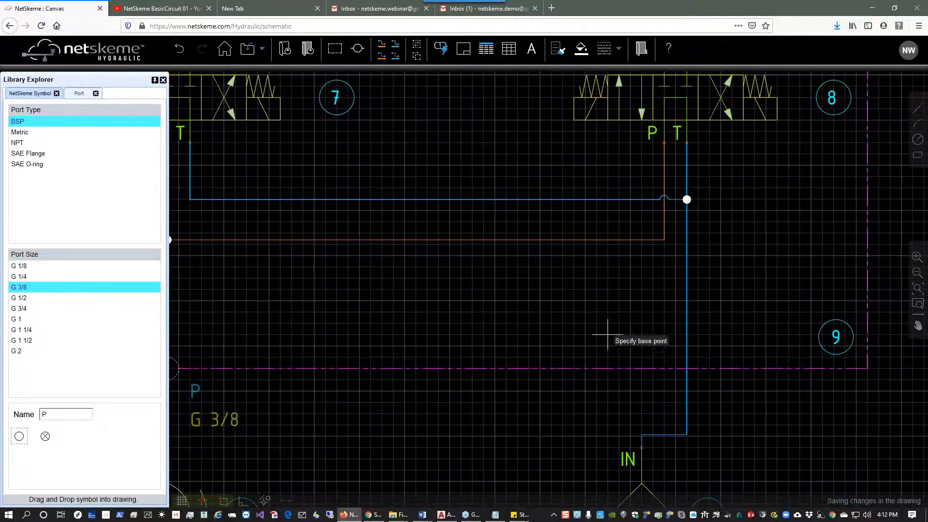
pyautogui.moveTo(260, 369); pyautogui.dragTo(393, 345)
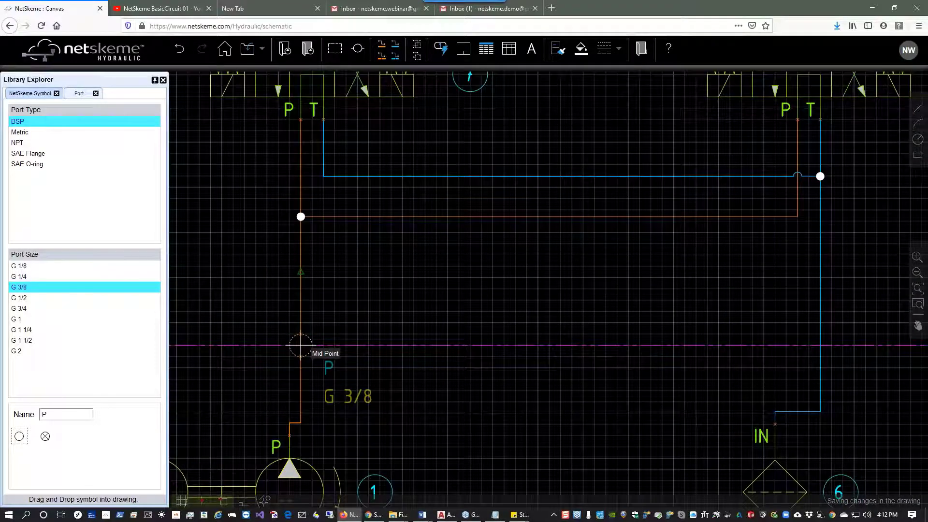
pyautogui.click(300, 345)
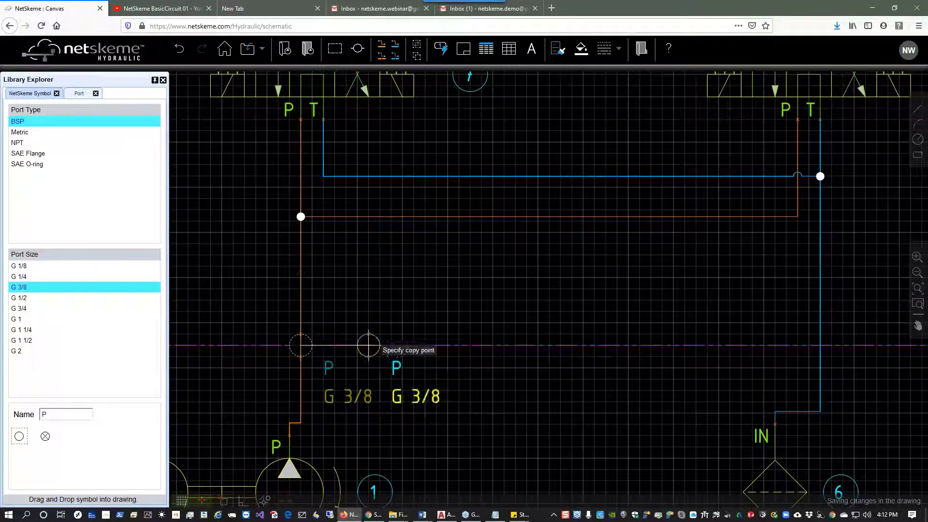
pyautogui.click(821, 345)
# Place further copies of the port where all four cylinder lines cross the envelope's upper edge.
pyautogui.moveTo(548, 142); pyautogui.dragTo(558, 460)
pyautogui.click(309, 269)
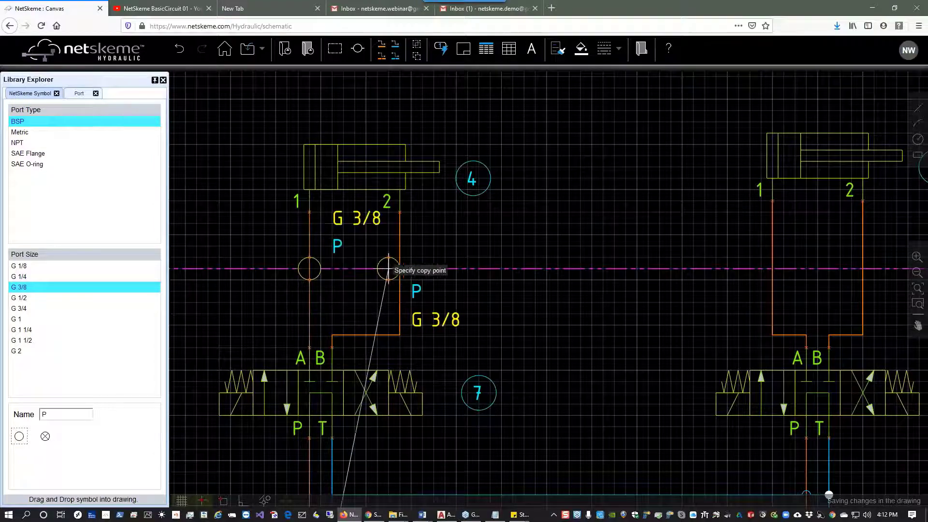
pyautogui.click(399, 269)
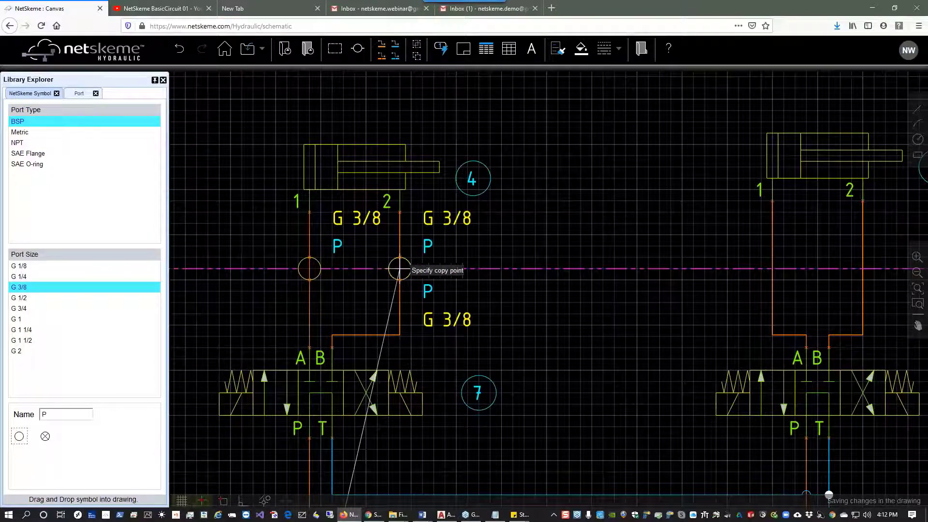
pyautogui.click(772, 269)
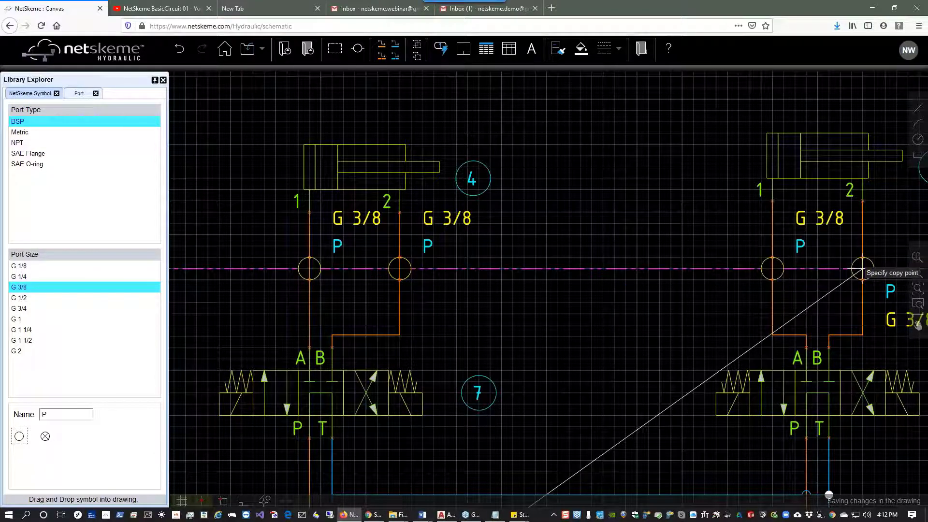
pyautogui.click(863, 268)
pyautogui.press('Escape')
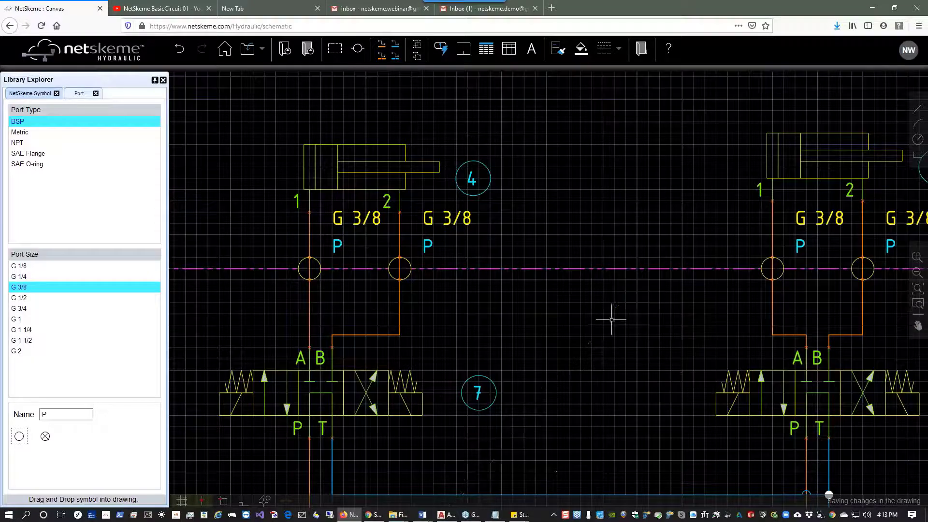
# Reattach the upper ends of cylinder 4's two lines from the cylinder ports to the new envelope ports.
pyautogui.scroll(-4, 607, 346)
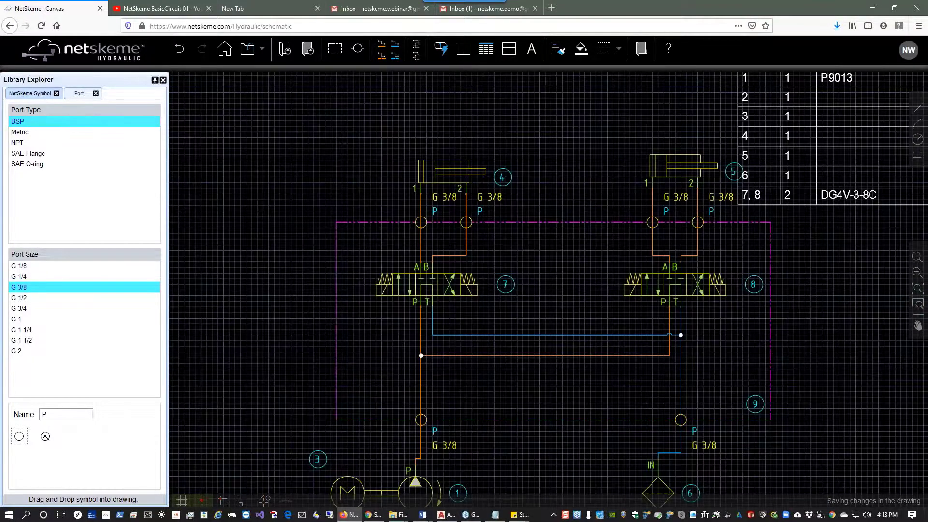
pyautogui.scroll(2, 427, 192)
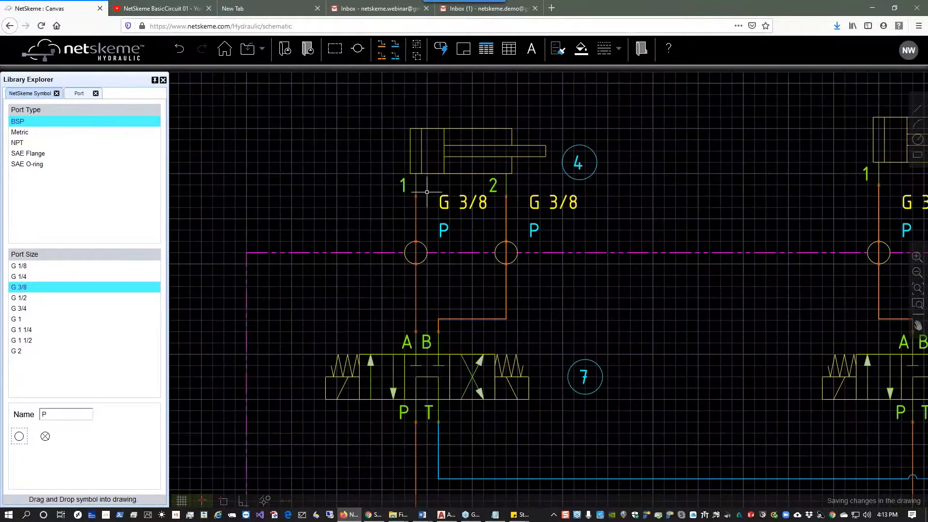
pyautogui.moveTo(426, 192); pyautogui.dragTo(403, 181)
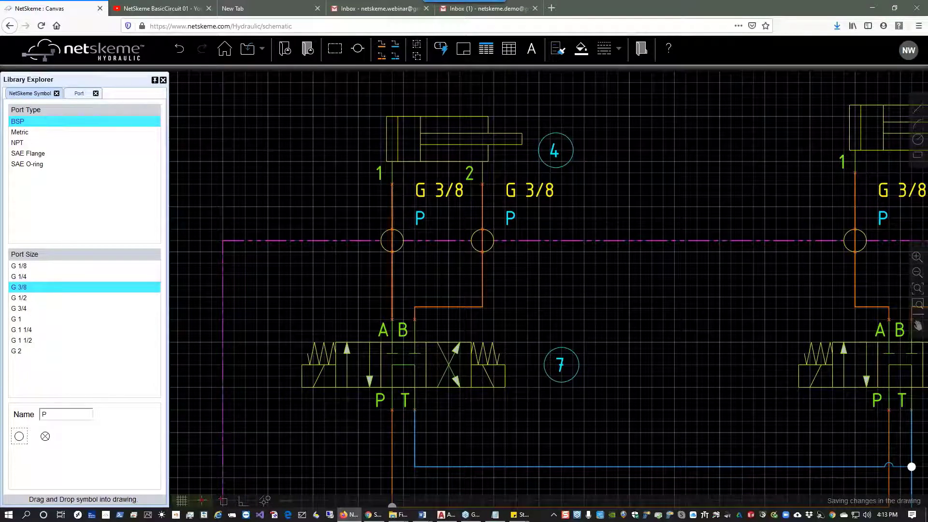
pyautogui.click(392, 208)
pyautogui.click(391, 184)
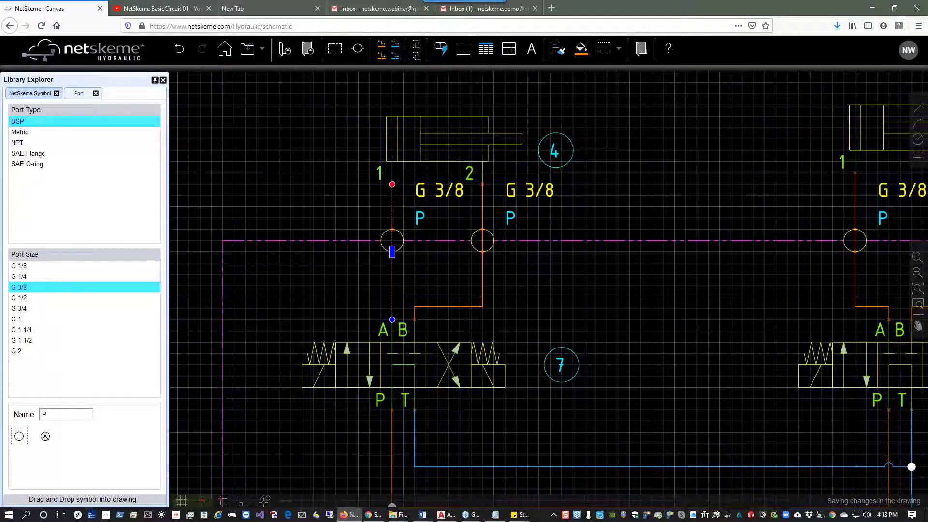
pyautogui.click(392, 250)
pyautogui.click(482, 211)
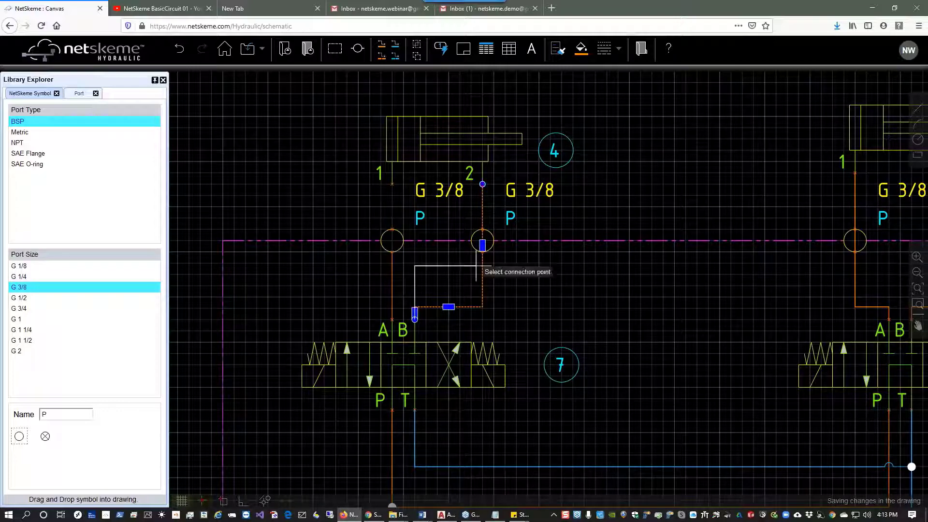
pyautogui.click(482, 251)
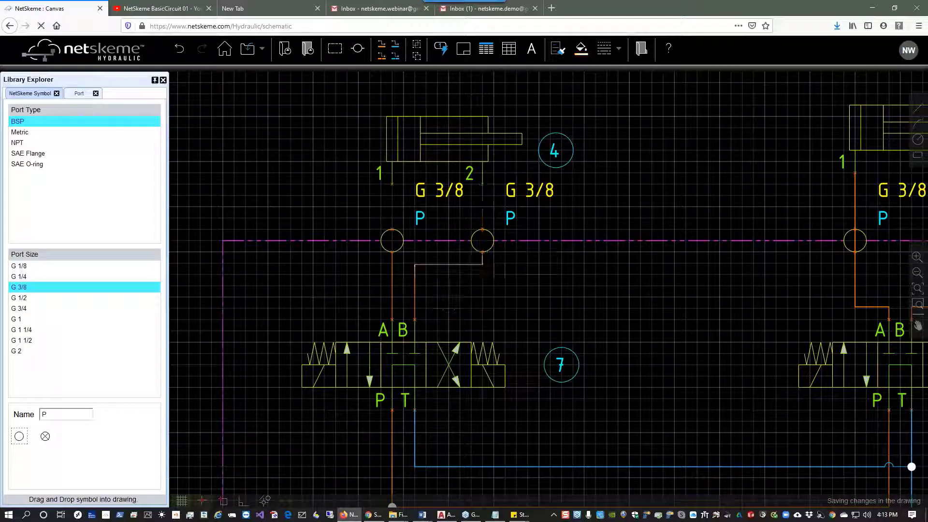
# Draw connections from cylinder 4's ports 1 and 2 down to their envelope ports.
pyautogui.click(381, 45)
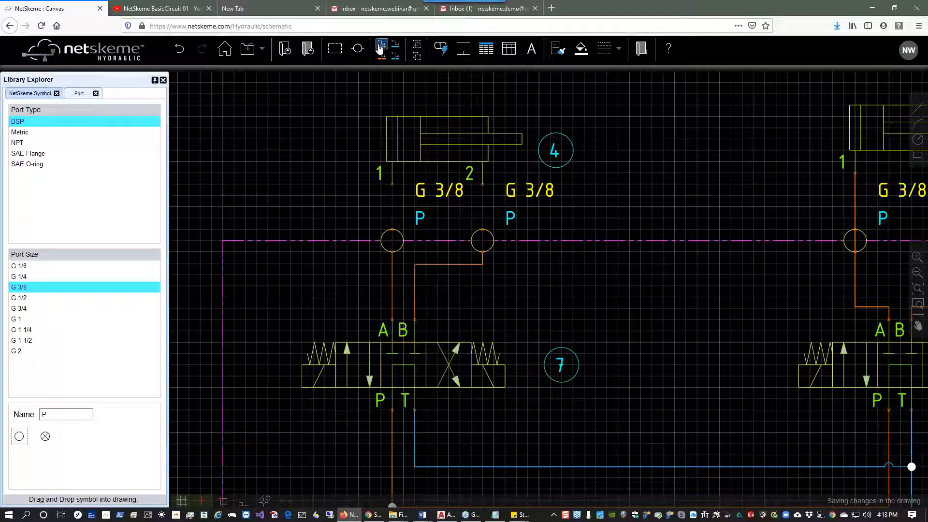
pyautogui.click(392, 184)
pyautogui.click(392, 229)
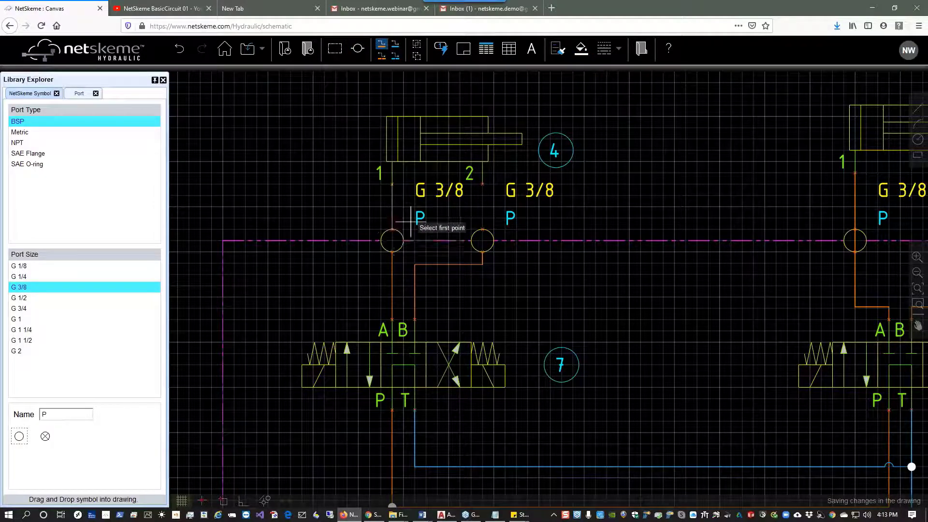
pyautogui.click(483, 184)
pyautogui.click(483, 230)
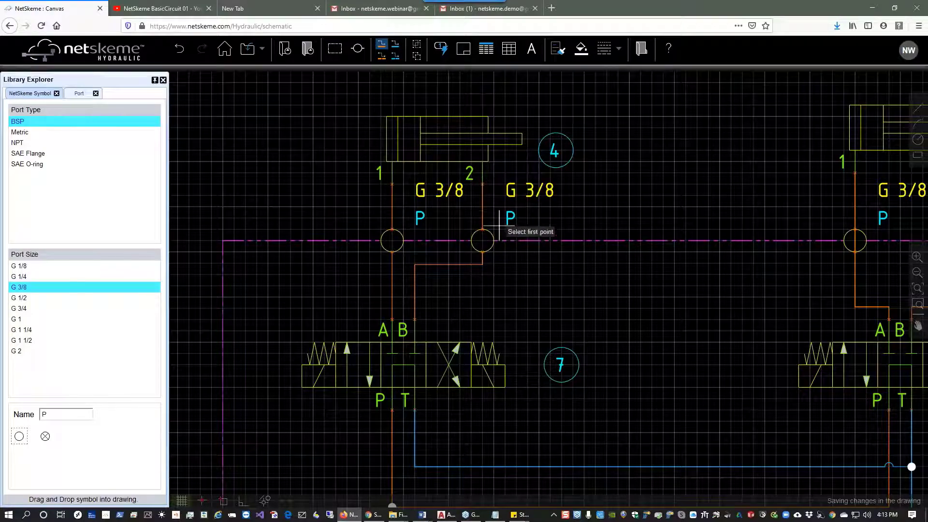
pyautogui.moveTo(774, 216); pyautogui.dragTo(436, 223)
pyautogui.press('Escape')
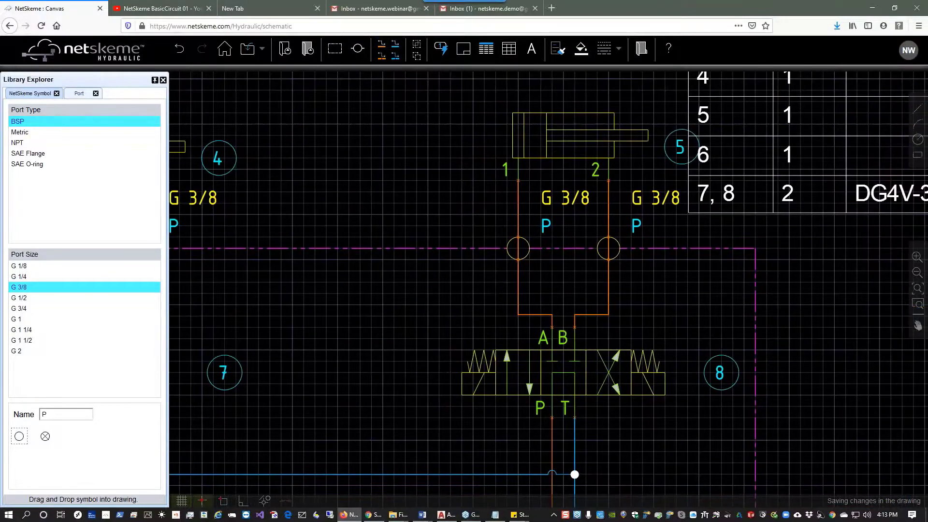
# Reattach the upper ends of cylinder 5's two lines from the cylinder ports to the envelope ports.
pyautogui.click(520, 274)
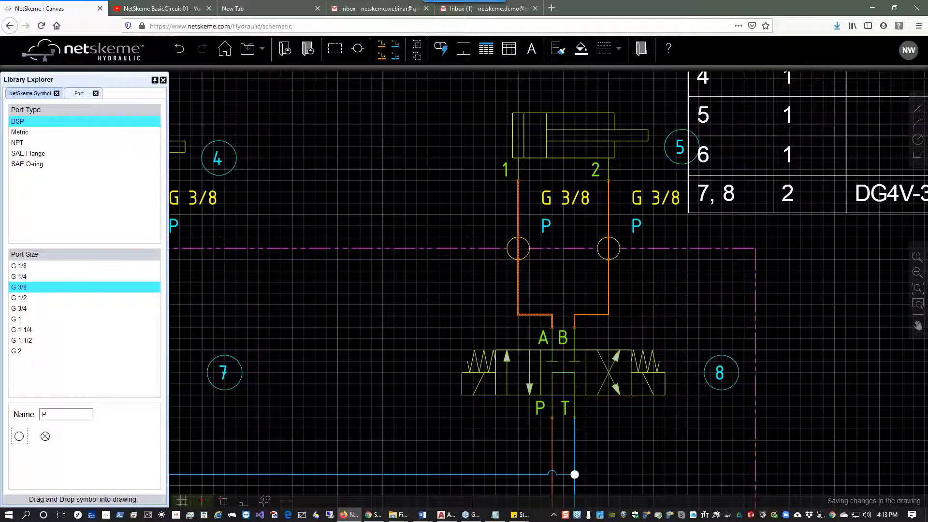
pyautogui.click(519, 180)
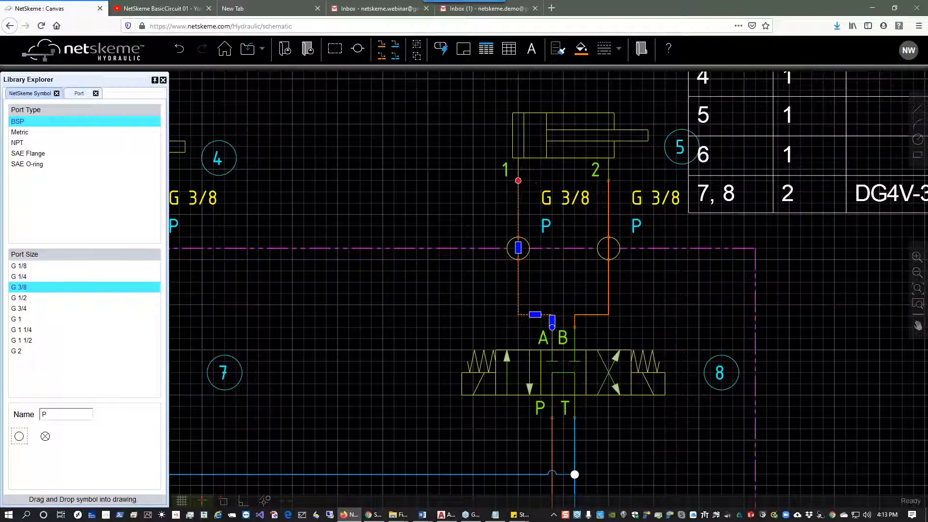
pyautogui.click(518, 260)
pyautogui.click(609, 218)
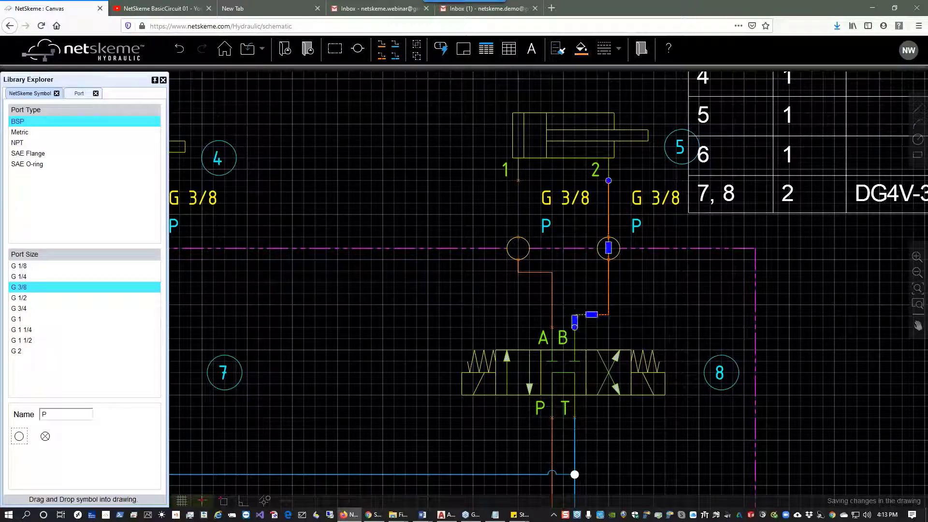
pyautogui.click(608, 181)
pyautogui.click(609, 260)
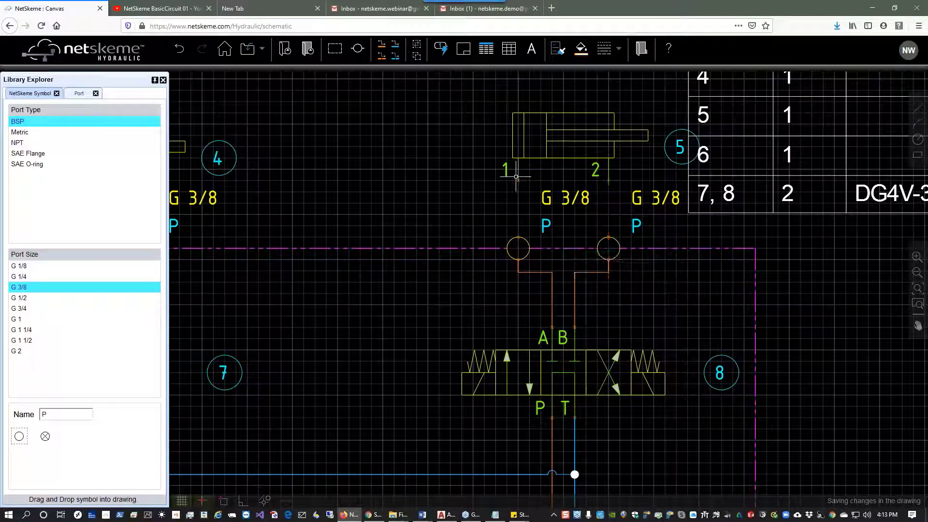
# Draw connections from cylinder 5's ports 1 and 2 down to their envelope ports.
pyautogui.click(381, 45)
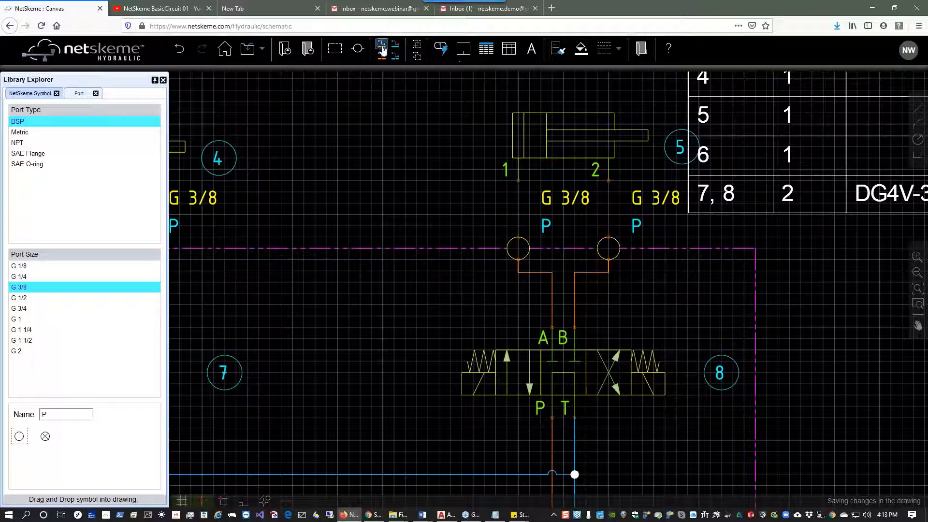
pyautogui.click(518, 181)
pyautogui.click(518, 238)
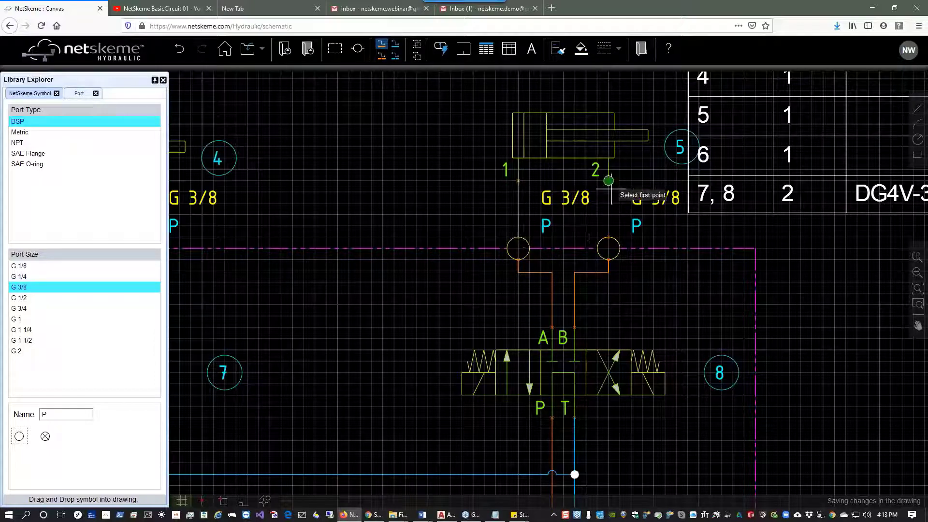
pyautogui.click(608, 181)
pyautogui.click(609, 237)
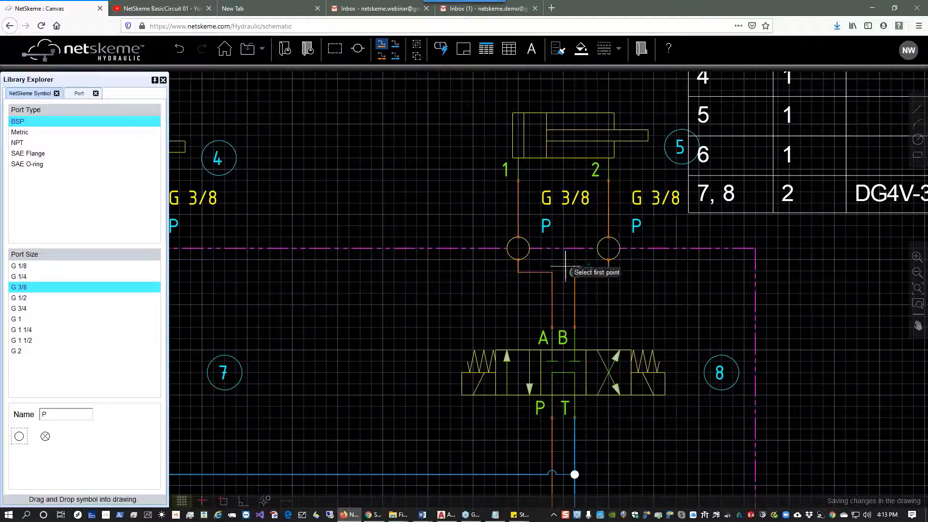
pyautogui.press('Escape')
# Reroute the return line to end at its envelope port and connect that port to the filter's IN port.
pyautogui.moveTo(463, 286); pyautogui.dragTo(487, 72)
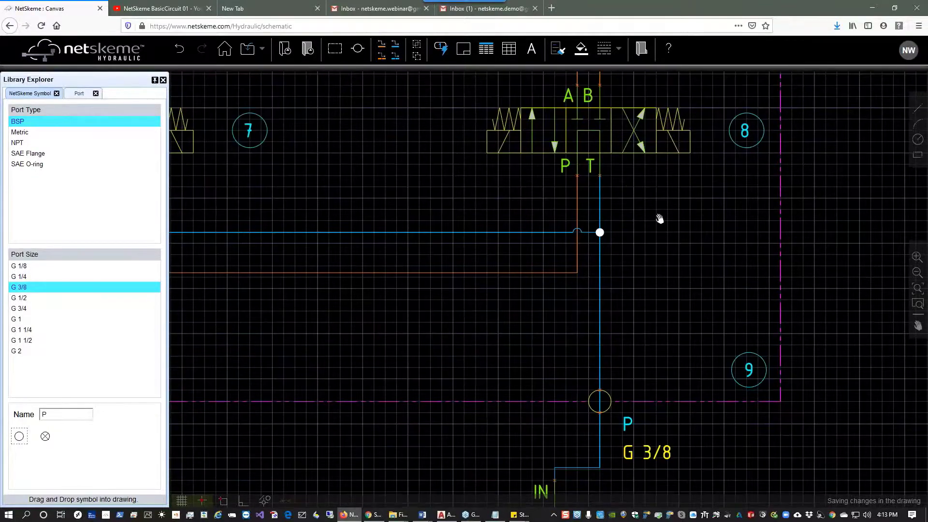
pyautogui.moveTo(659, 218); pyautogui.dragTo(658, 79)
pyautogui.click(578, 330)
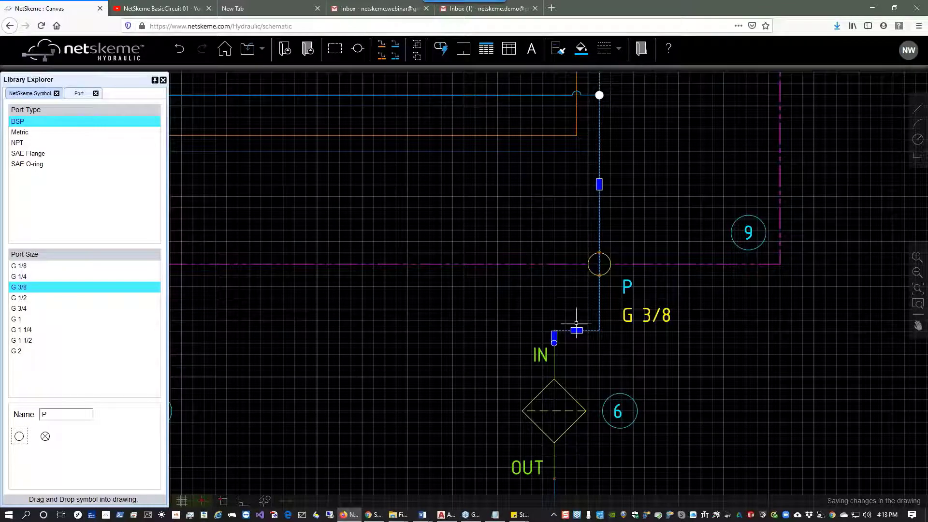
pyautogui.click(554, 342)
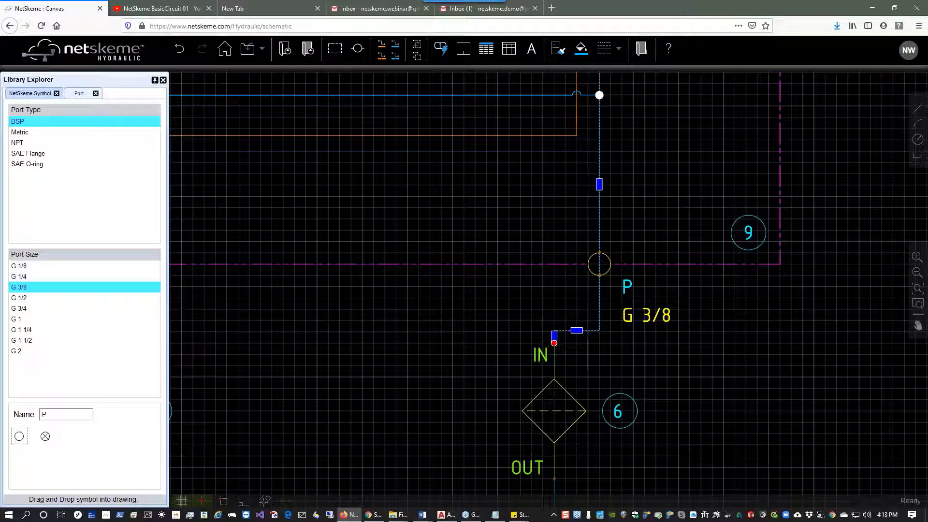
pyautogui.click(599, 254)
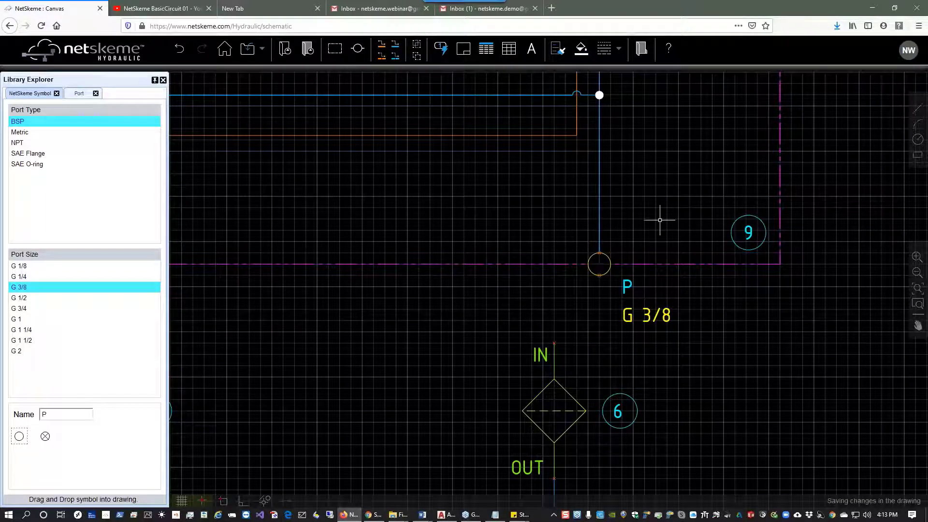
pyautogui.click(395, 46)
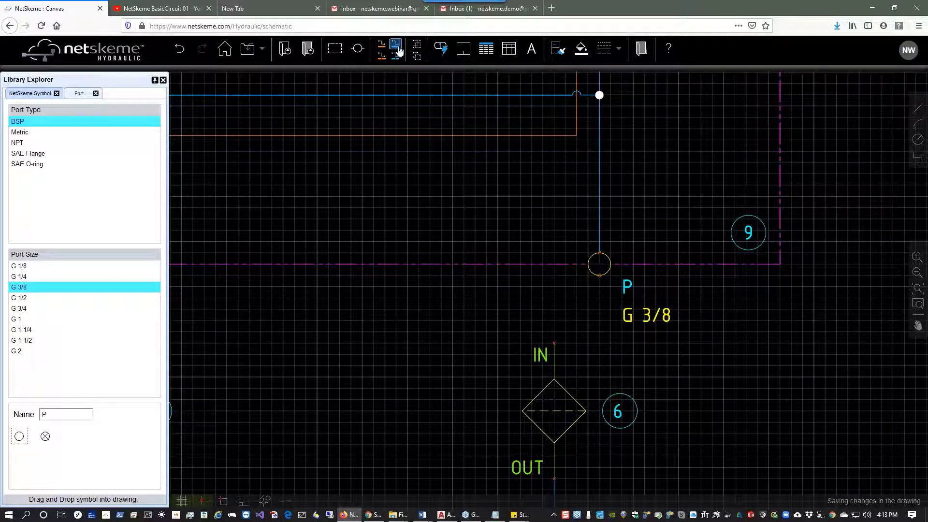
pyautogui.click(600, 275)
pyautogui.click(556, 339)
# Reroute the pressure line to end at the P envelope port and connect that port to the pump's P outlet.
pyautogui.moveTo(346, 212); pyautogui.dragTo(733, 247)
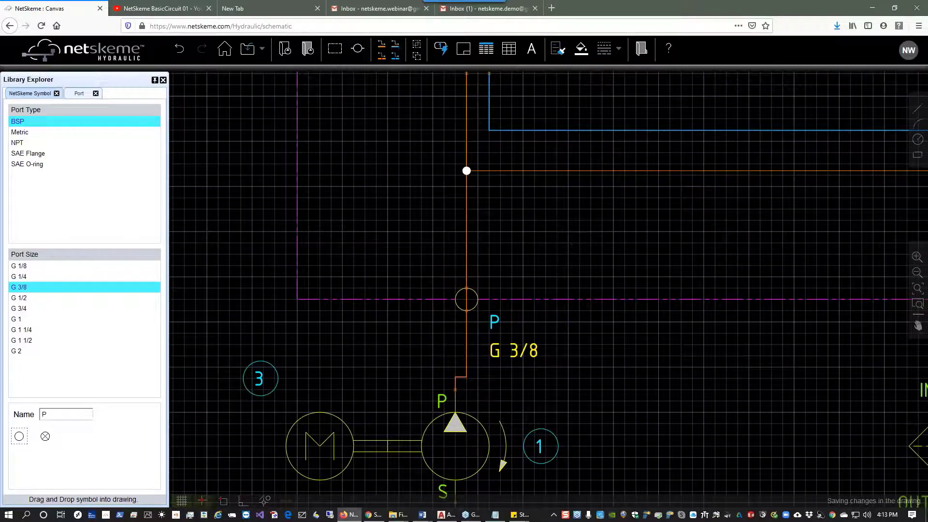
pyautogui.click(467, 334)
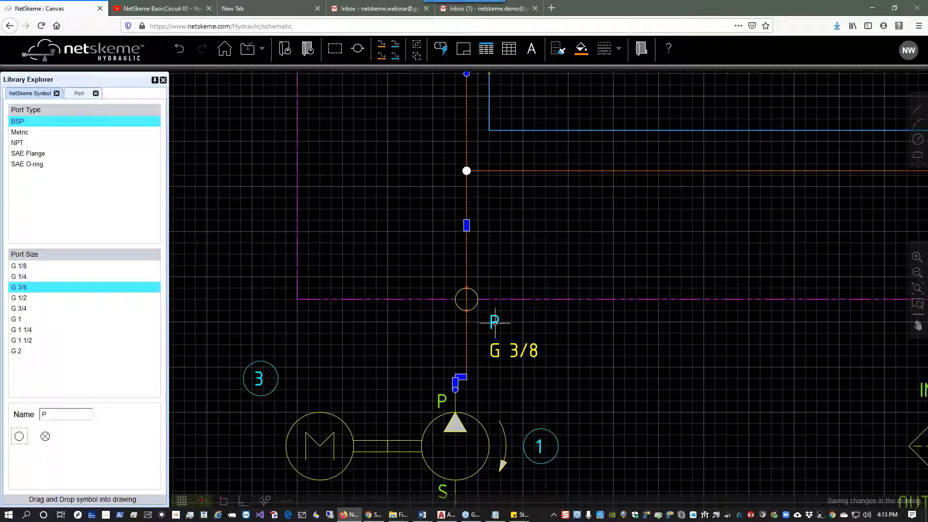
pyautogui.click(455, 389)
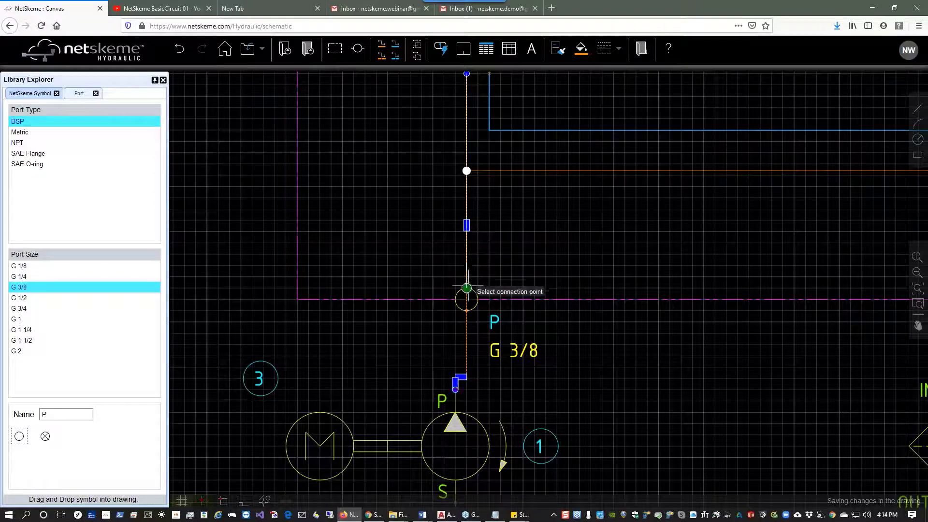
pyautogui.click(467, 291)
pyautogui.click(382, 49)
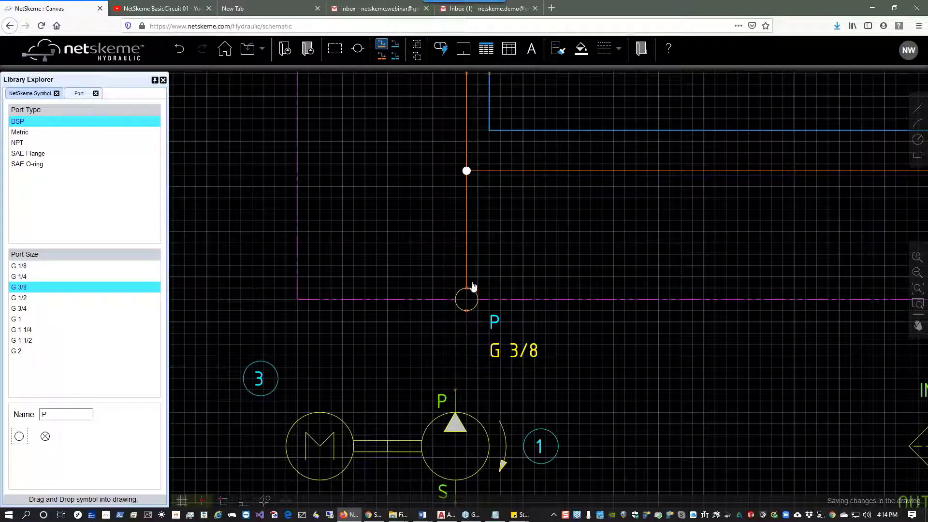
pyautogui.click(466, 310)
pyautogui.click(455, 390)
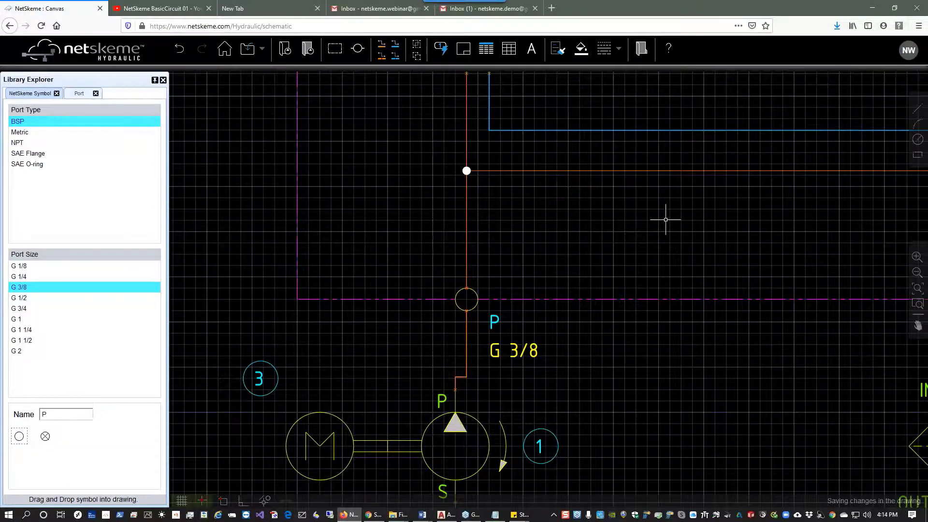
# Search the symbol library for model A02A2 and place the valve between the pressure and return lines below the directional valves.
pyautogui.moveTo(665, 218); pyautogui.dragTo(473, 319)
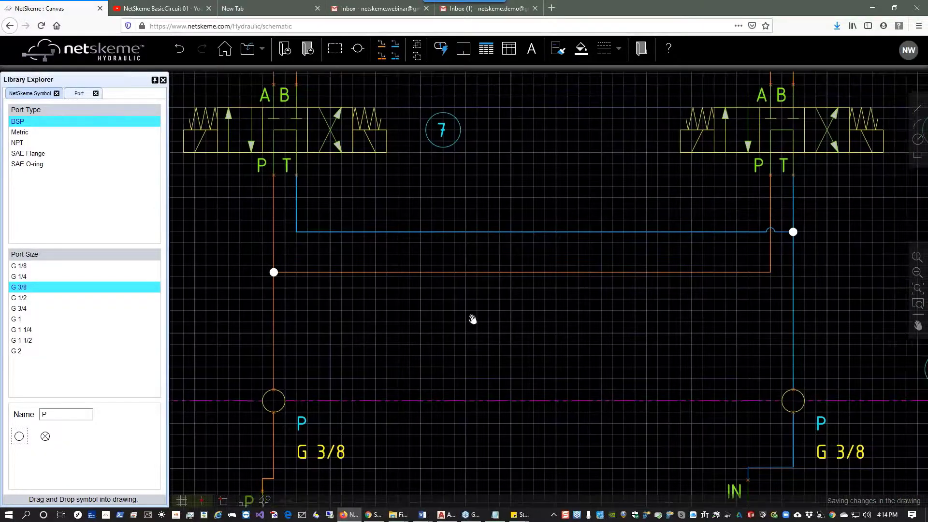
pyautogui.click(15, 95)
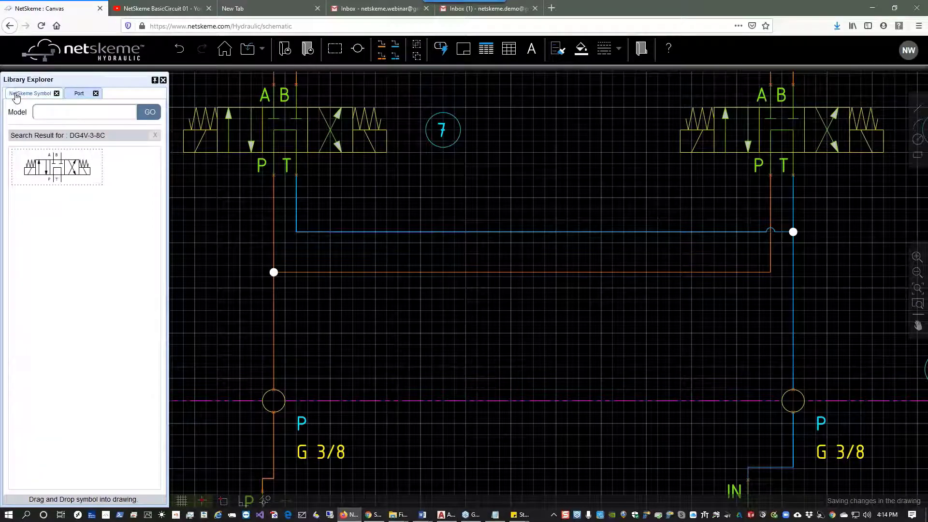
pyautogui.click(155, 136)
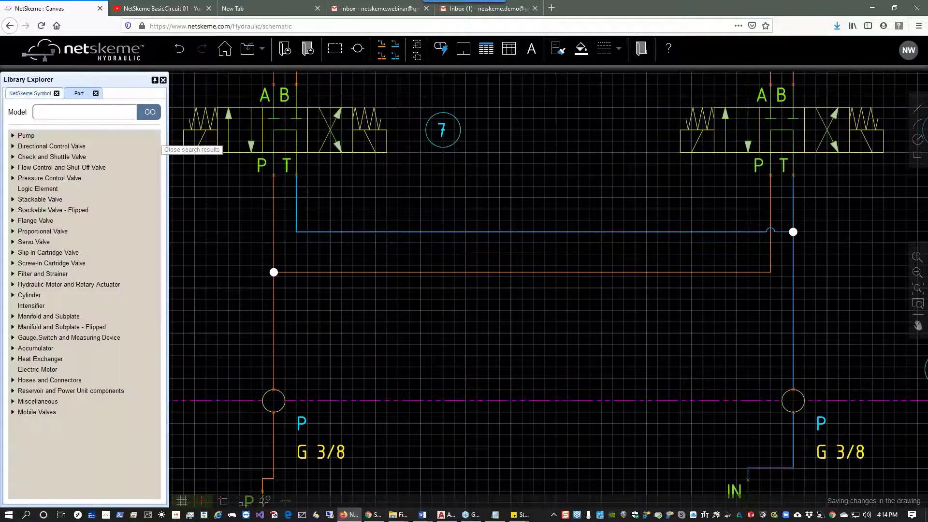
pyautogui.click(114, 113)
pyautogui.write('A')
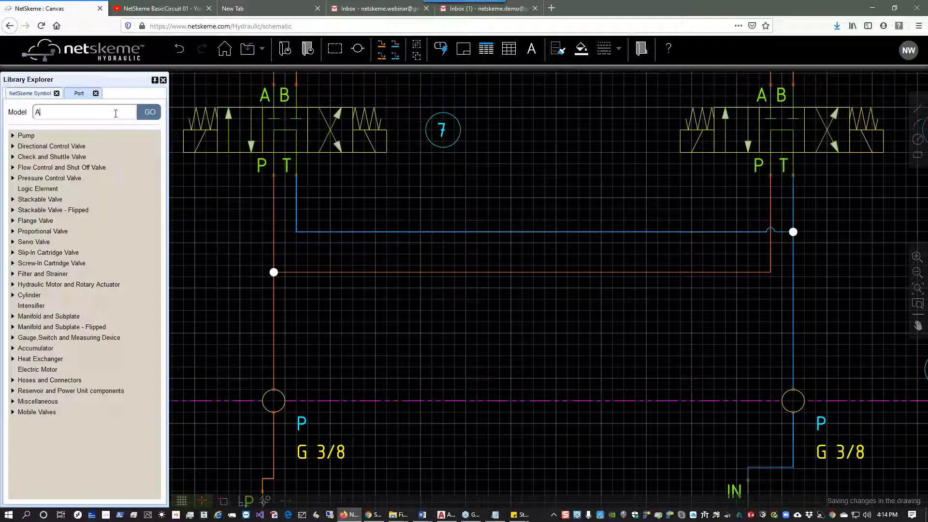
pyautogui.write('02A2')
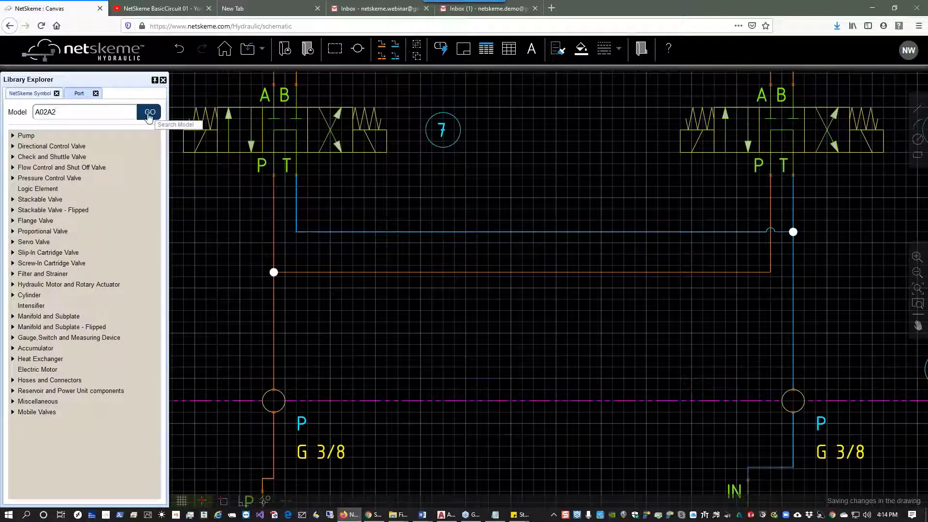
pyautogui.click(152, 116)
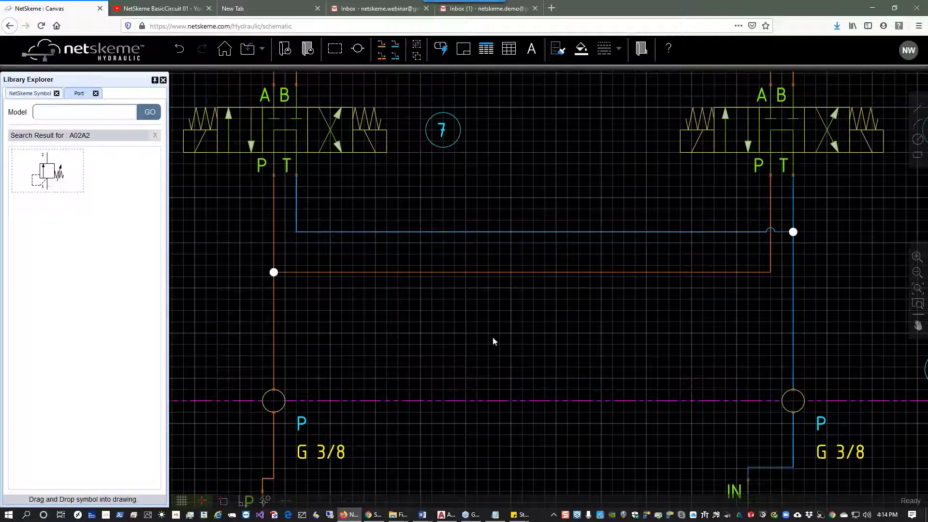
pyautogui.click(500, 378)
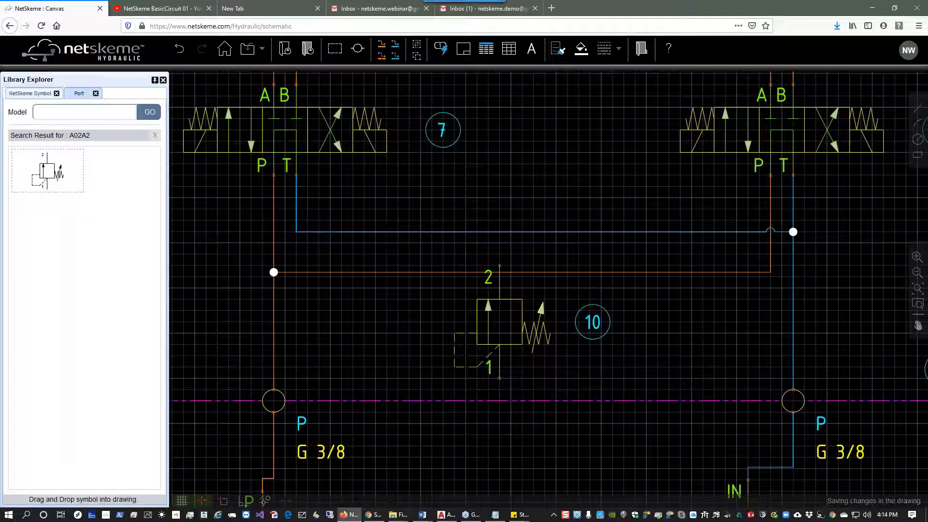
# Rotate the new valve right and move its item balloon next to the valve's spring.
pyautogui.click(593, 322)
pyautogui.rightClick(527, 339)
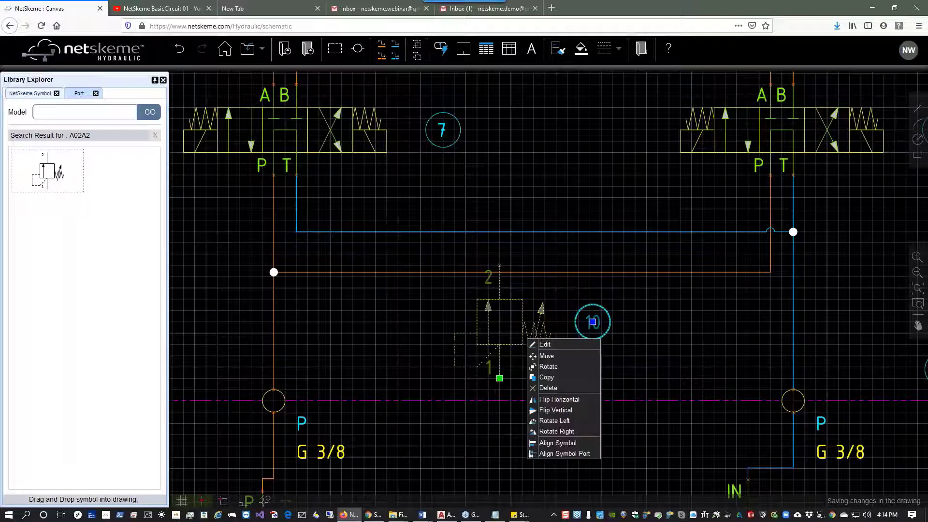
pyautogui.click(557, 435)
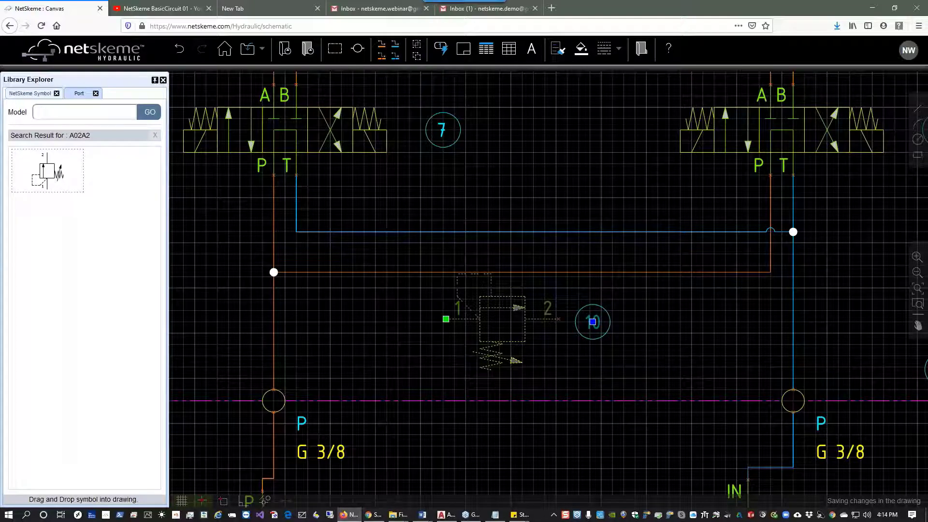
pyautogui.click(592, 321)
pyautogui.click(545, 367)
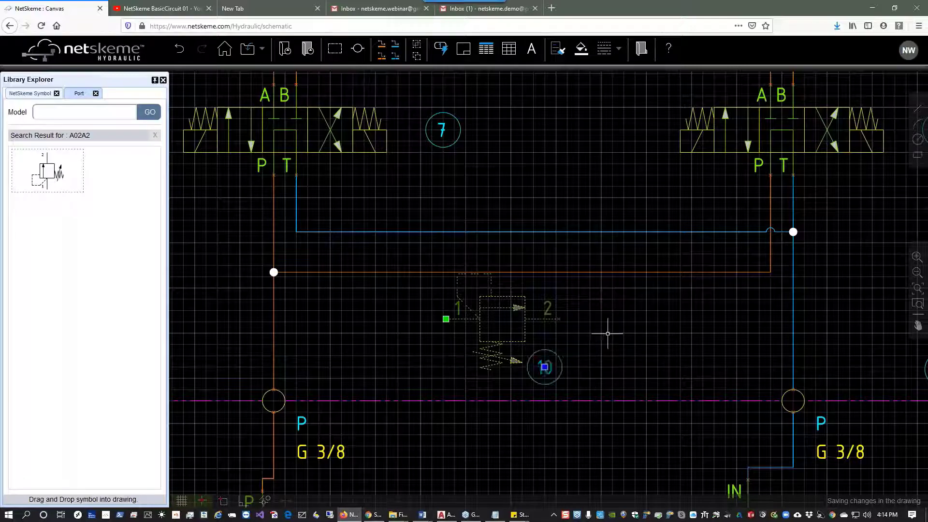
pyautogui.press('Escape')
# Connect the valve's port 1 across to the pressure line.
pyautogui.click(382, 44)
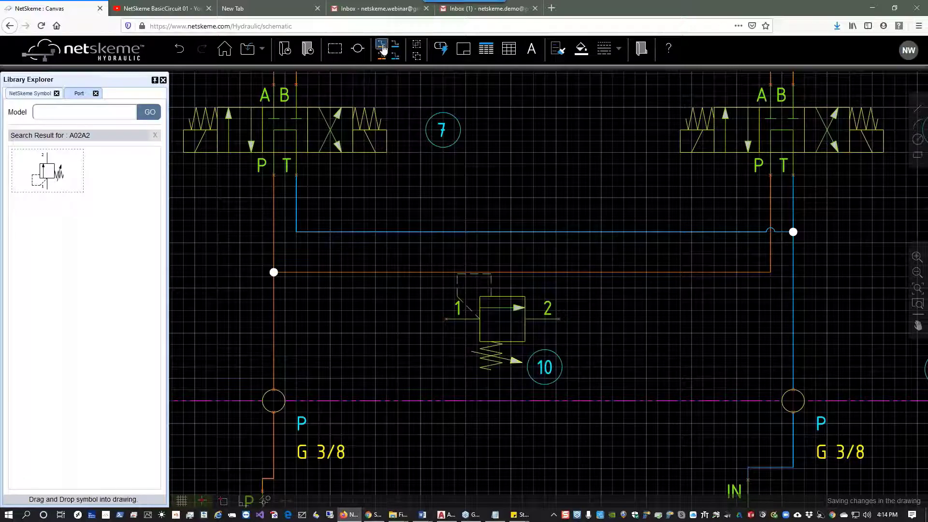
pyautogui.click(445, 319)
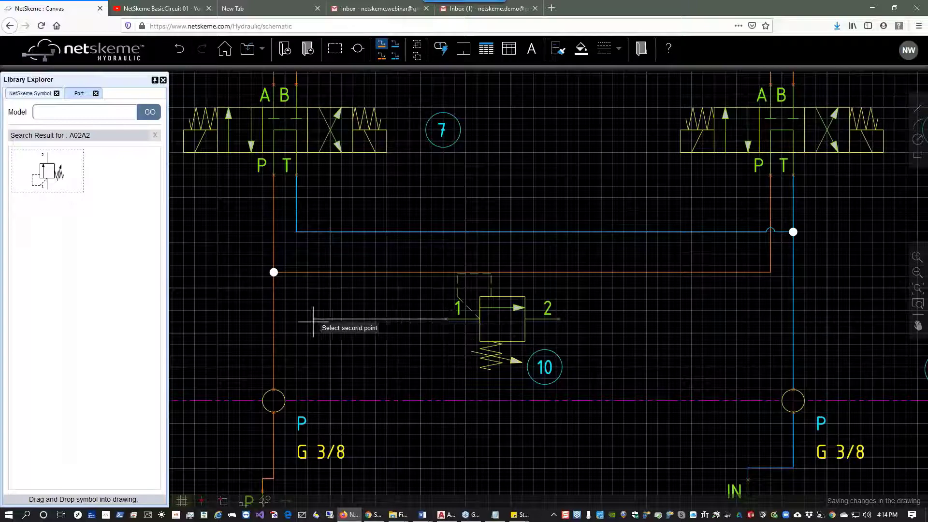
pyautogui.click(273, 319)
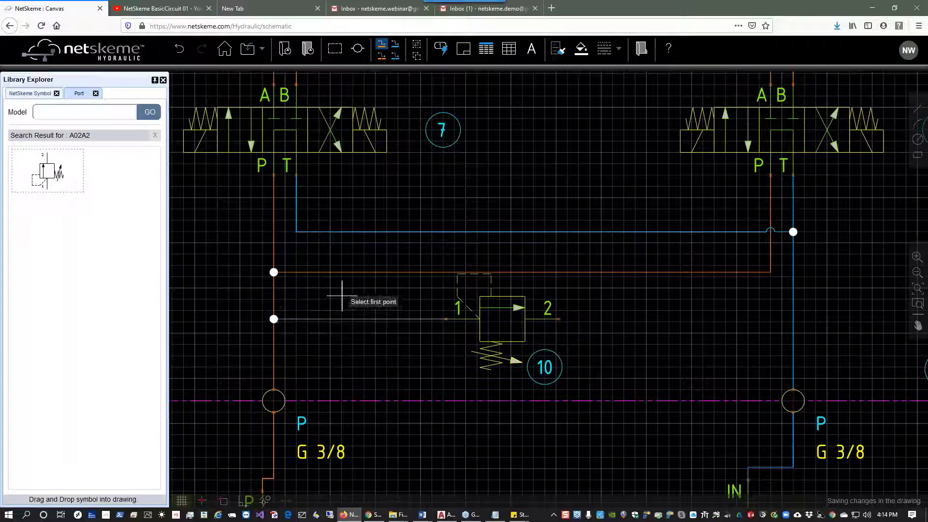
# Connect the valve's port 2 across to the return line.
pyautogui.click(395, 44)
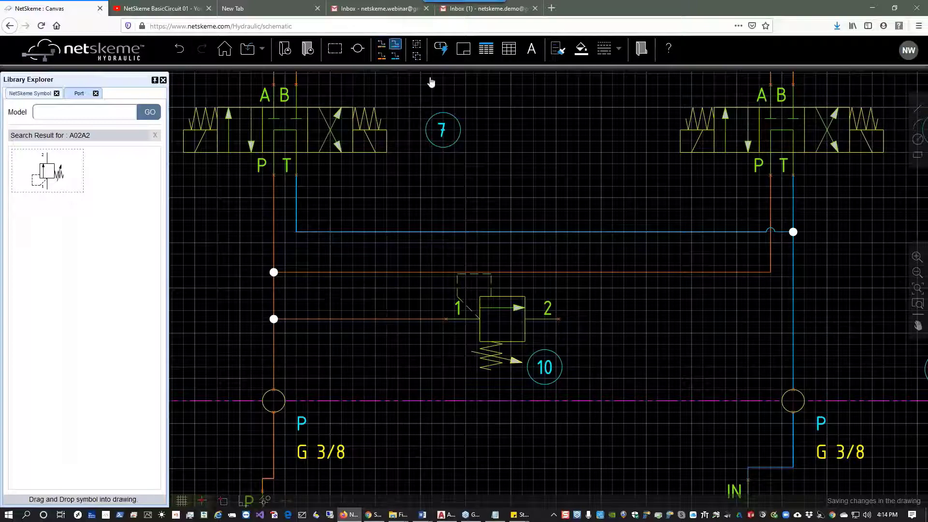
pyautogui.click(561, 320)
pyautogui.click(793, 317)
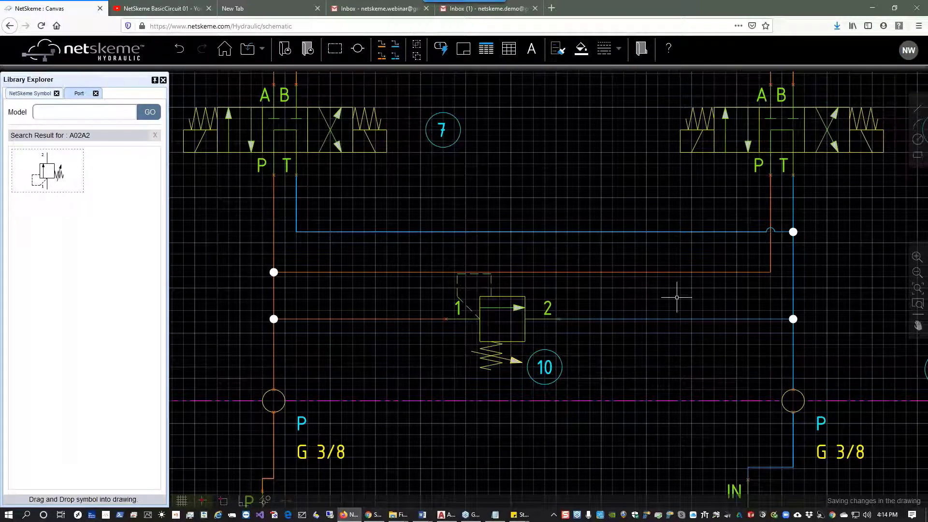
# Draw a small rectangle just above the end of cylinder 5's rod.
pyautogui.moveTo(776, 283); pyautogui.dragTo(504, 412)
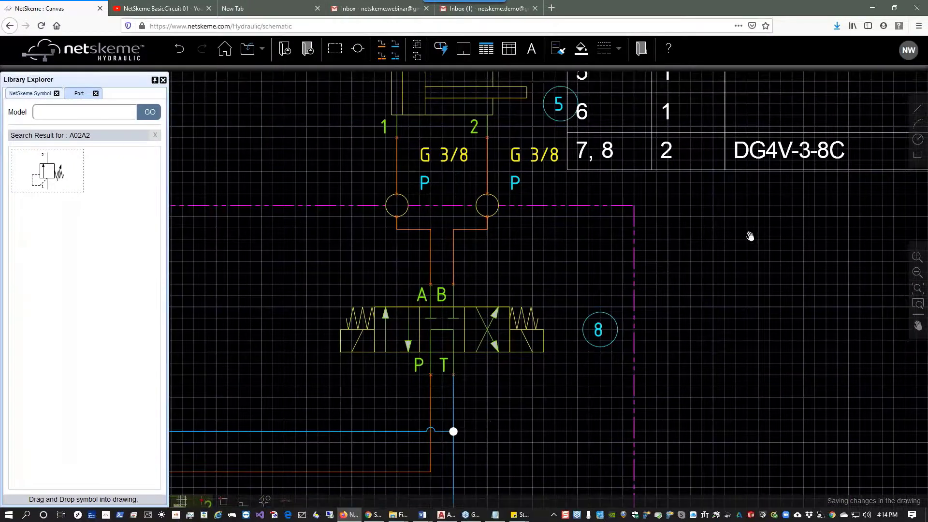
pyautogui.moveTo(750, 234); pyautogui.dragTo(697, 382)
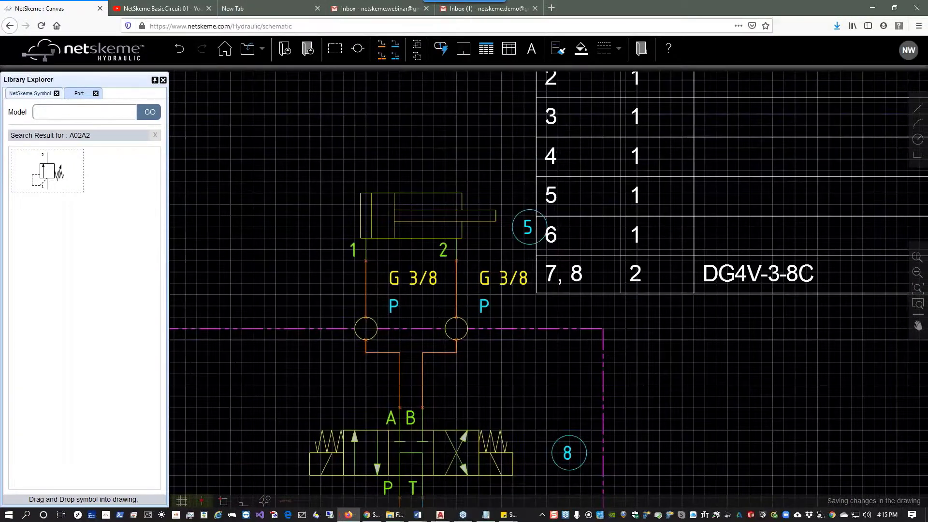
pyautogui.click(739, 201)
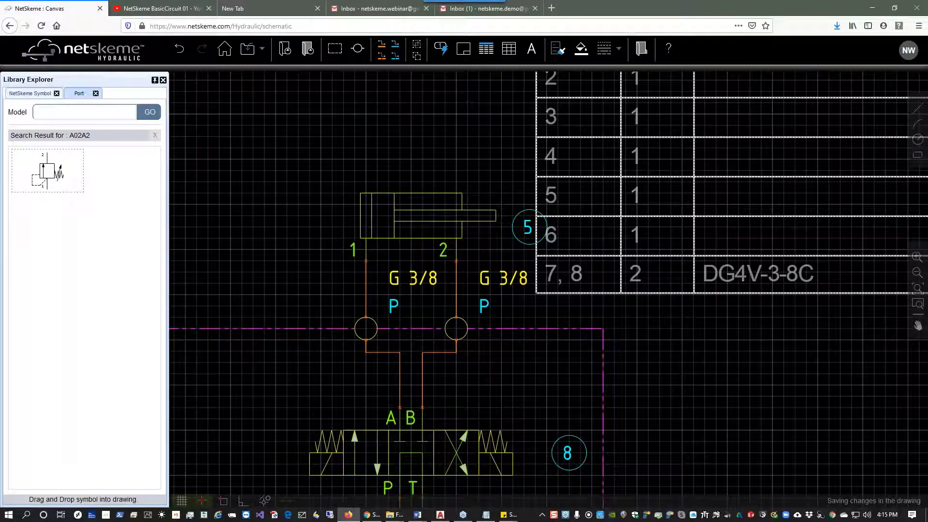
pyautogui.click(915, 157)
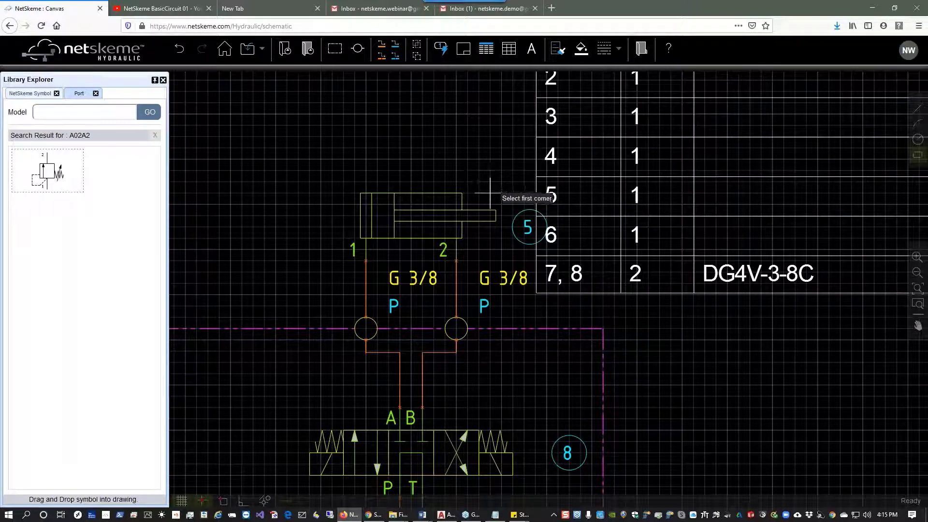
pyautogui.click(479, 170)
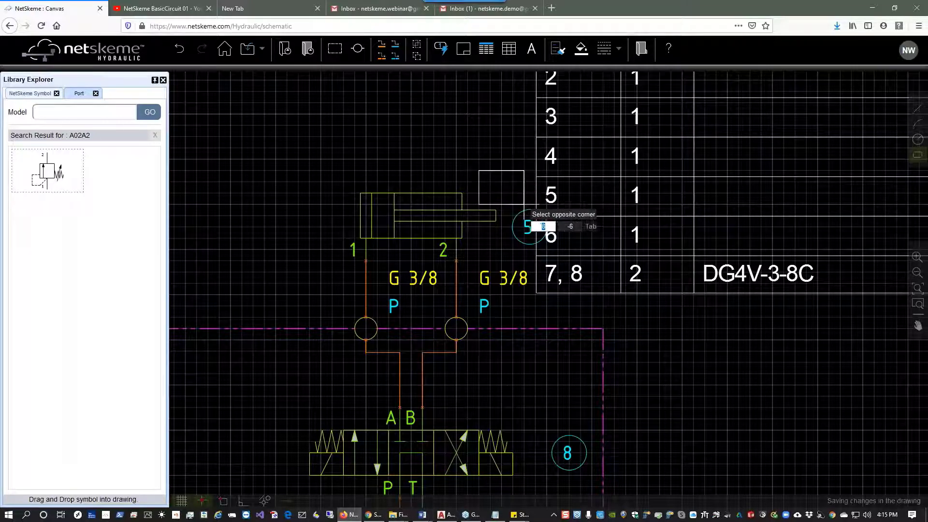
pyautogui.click(531, 203)
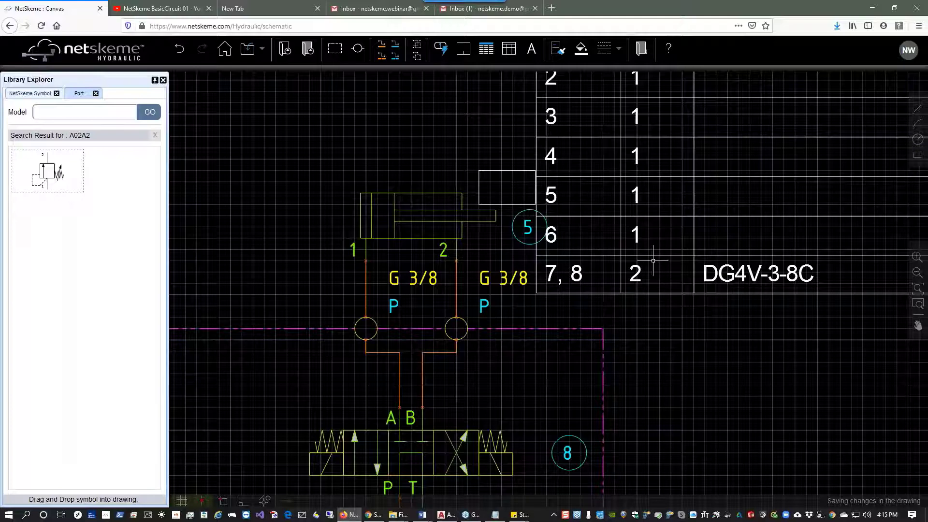
# Move cylinder 5's item balloon above the cylinder's left end.
pyautogui.scroll(3, 520, 166)
pyautogui.moveTo(519, 164); pyautogui.dragTo(570, 167)
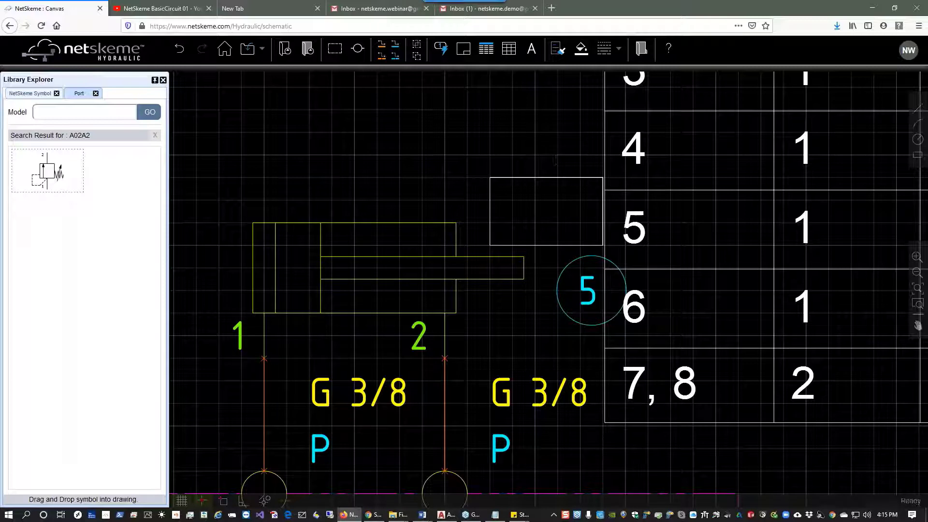
pyautogui.click(587, 290)
pyautogui.moveTo(587, 291)
pyautogui.mouseDown()
pyautogui.moveTo(507, 265)
pyautogui.moveTo(416, 201)
pyautogui.moveTo(239, 200)
pyautogui.moveTo(218, 177)
pyautogui.moveTo(226, 179)
pyautogui.mouseUp()
# Add the text "25 lb" inside the new rectangle.
pyautogui.click(531, 48)
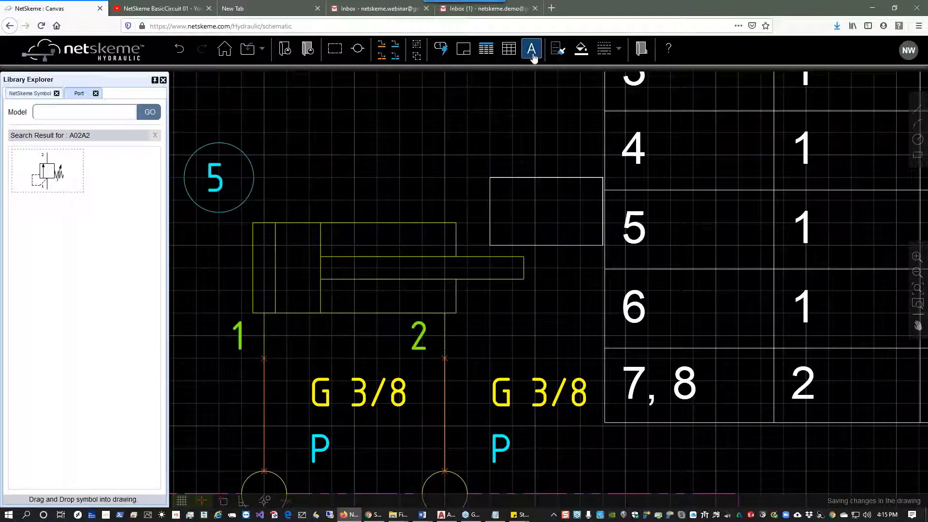
pyautogui.click(512, 200)
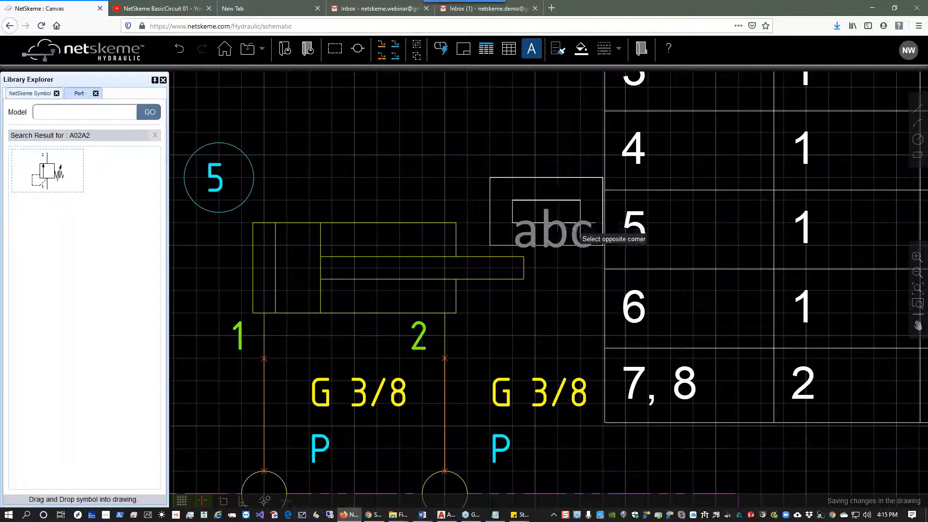
pyautogui.click(582, 236)
pyautogui.write('25')
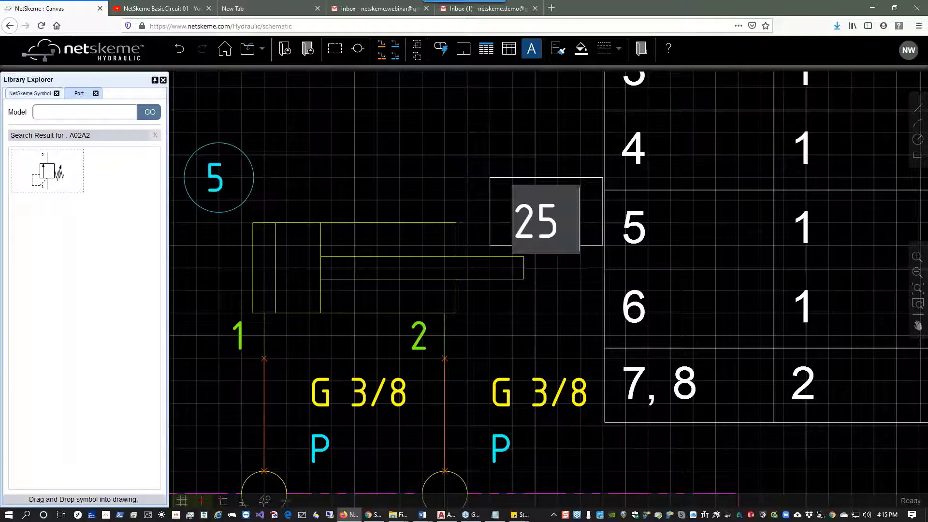
pyautogui.write(' lb')
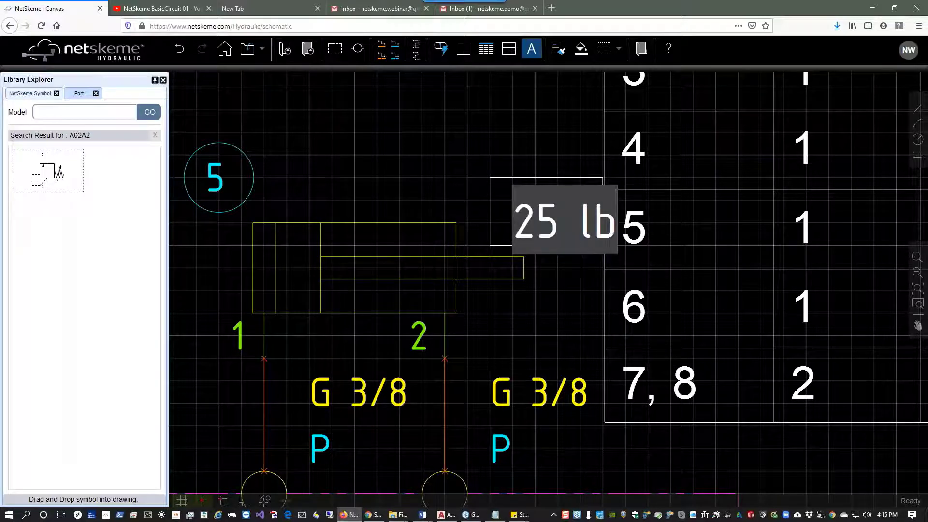
pyautogui.click(582, 316)
# Regenerate the item IDs for the symbols and update the parts list.
pyautogui.scroll(-1, 538, 303)
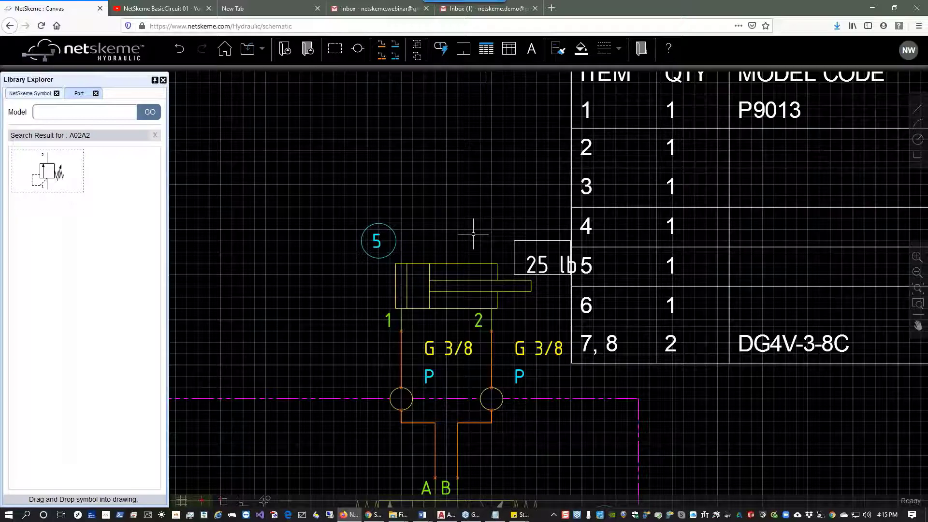
pyautogui.click(443, 54)
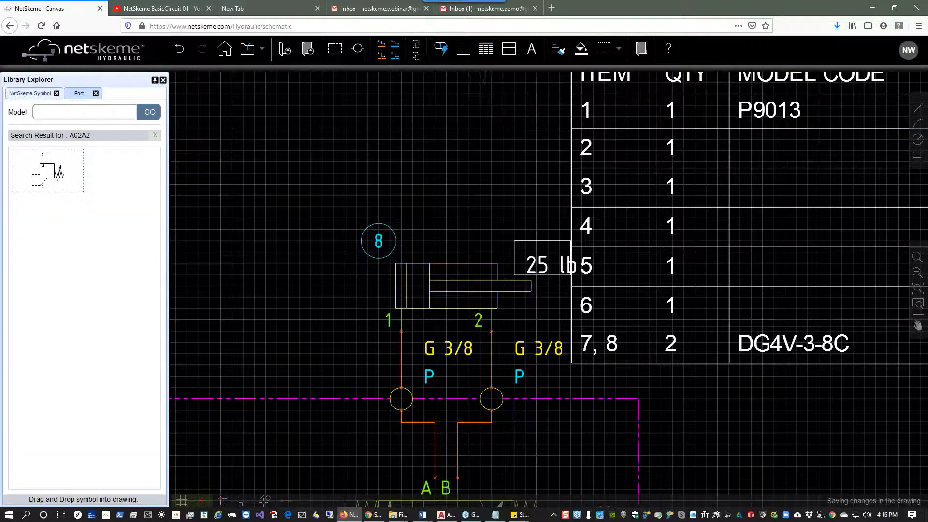
pyautogui.scroll(-2, 689, 404)
pyautogui.moveTo(681, 404); pyautogui.dragTo(485, 262)
pyautogui.moveTo(555, 314); pyautogui.dragTo(489, 349)
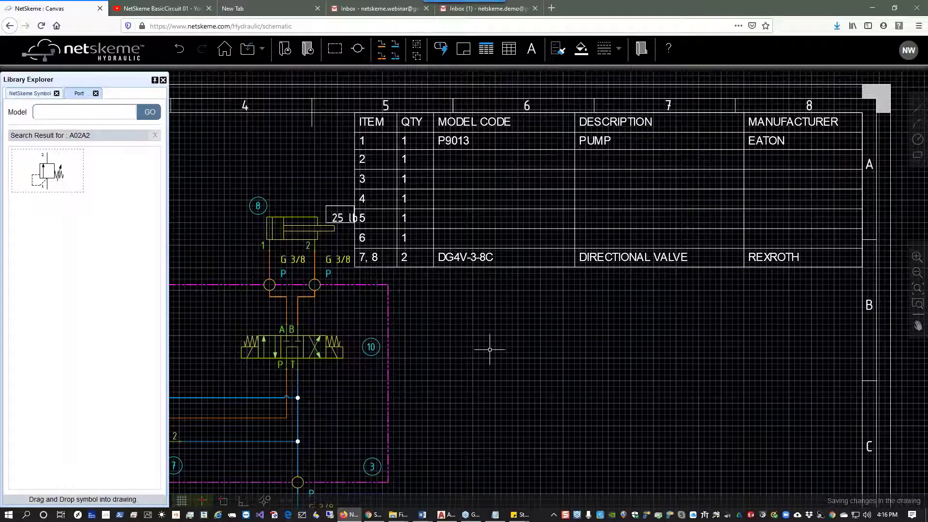
pyautogui.click(485, 52)
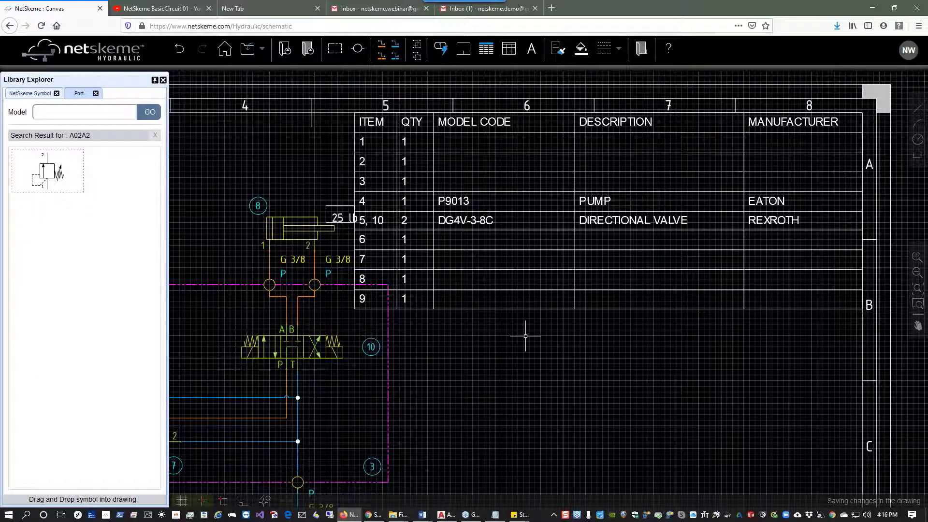
# Close the NetSkeme canvas tab.
pyautogui.moveTo(541, 372); pyautogui.dragTo(572, 369)
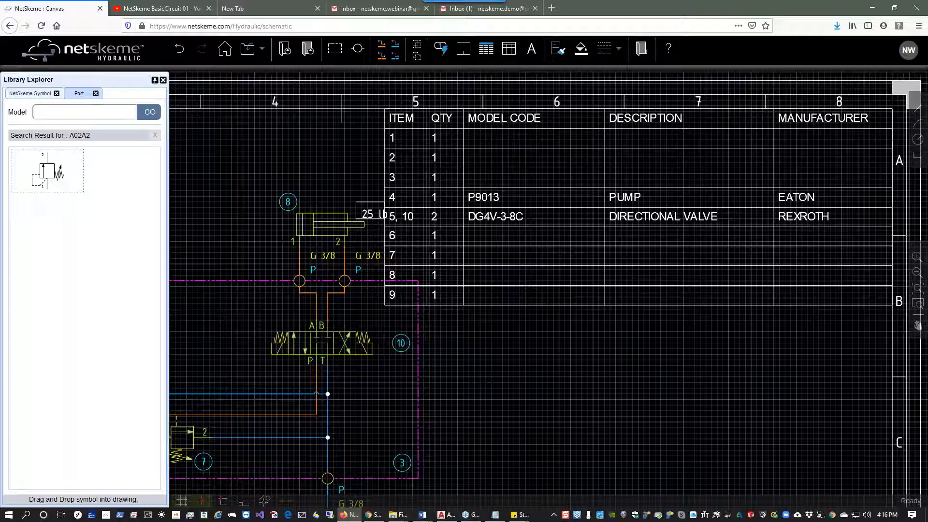
pyautogui.click(101, 10)
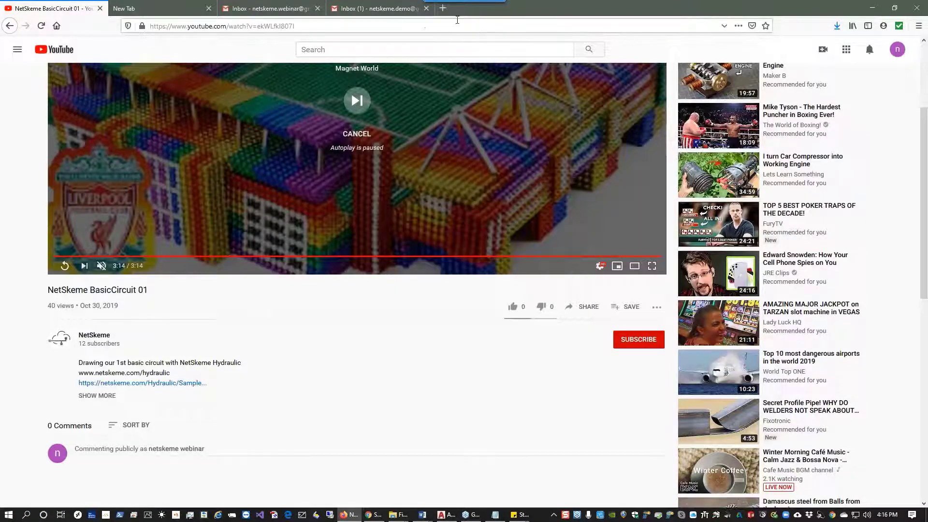
# Open the NetSkeme Hydraulic website in a new browser tab.
pyautogui.click(443, 9)
pyautogui.write('netskeme.com/')
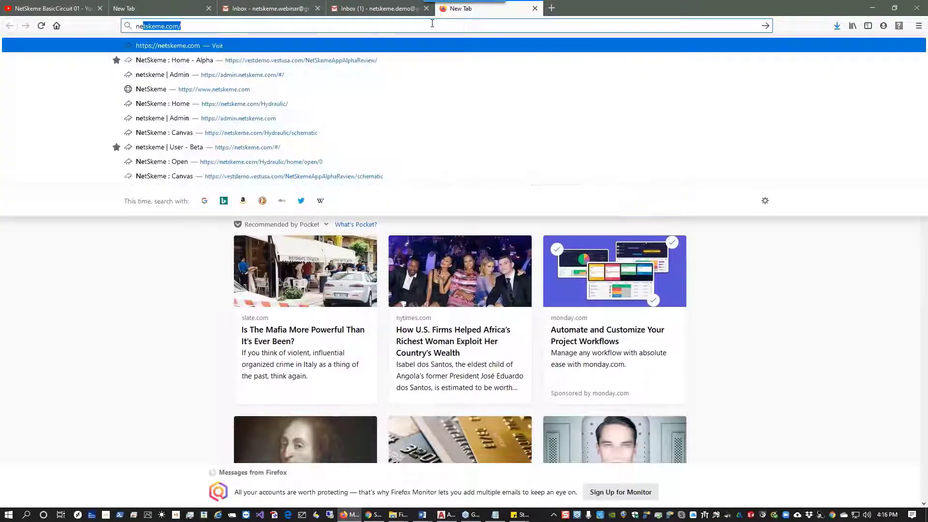
pyautogui.press('Return')
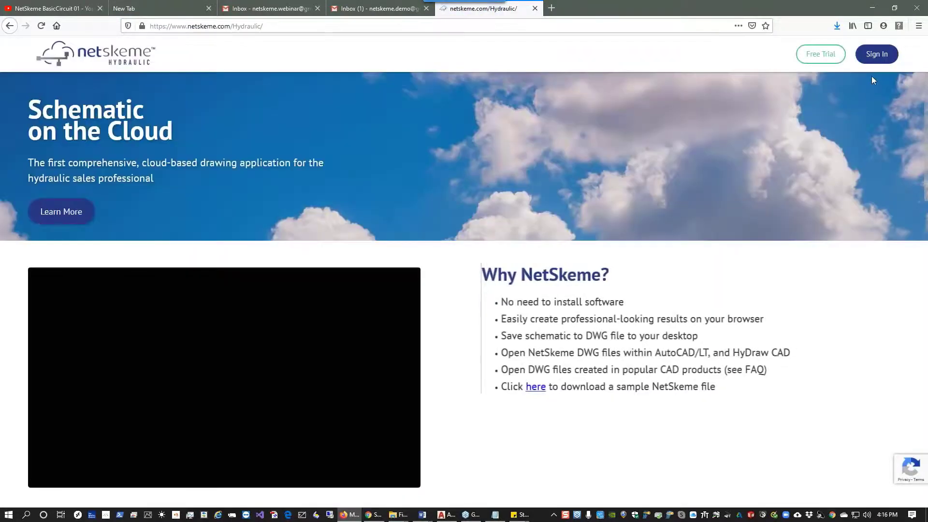
# Sign in to NetSkeme with the saved account credentials and continue the previous session.
pyautogui.click(876, 53)
pyautogui.click(526, 266)
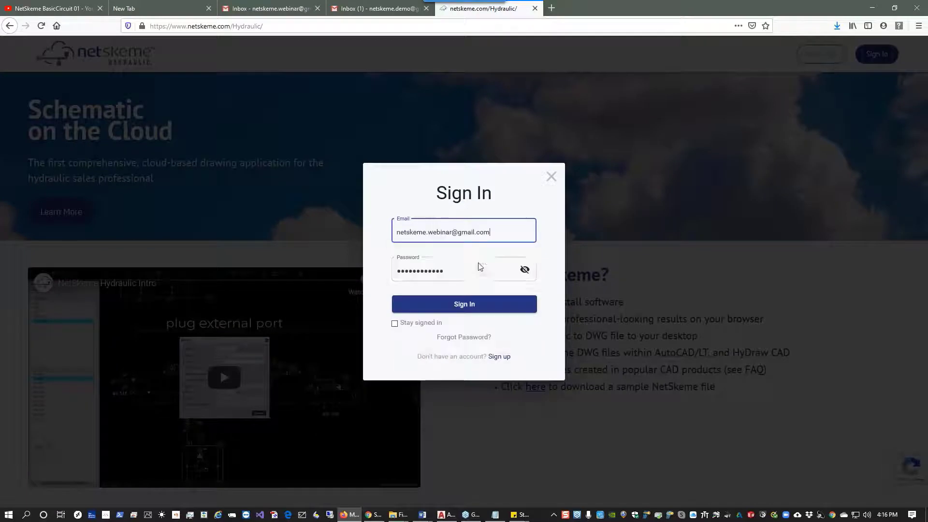
pyautogui.click(482, 306)
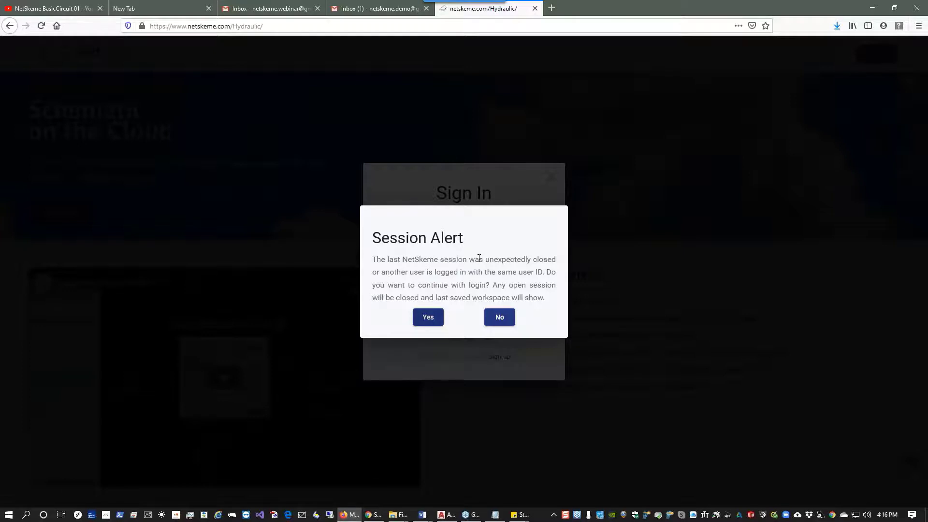
pyautogui.click(428, 318)
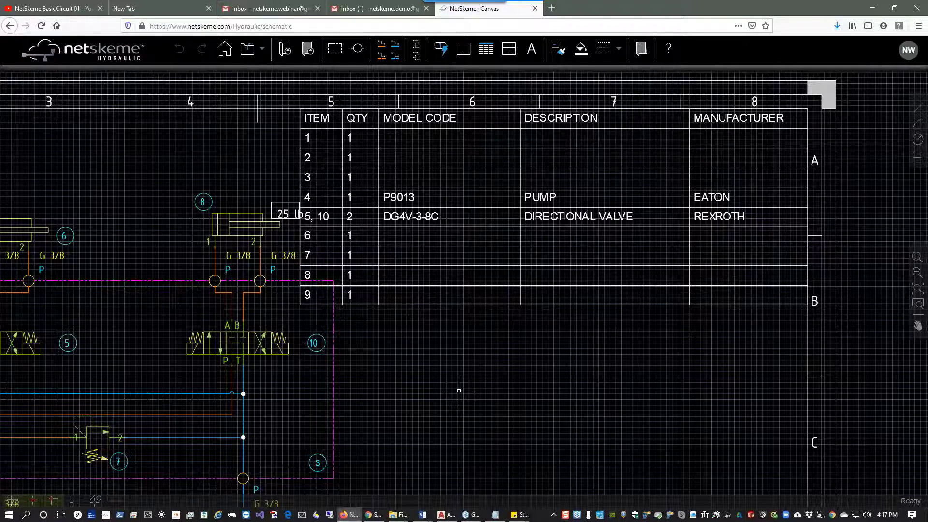
# Set the title block's revision to 2.
pyautogui.scroll(-3, 588, 390)
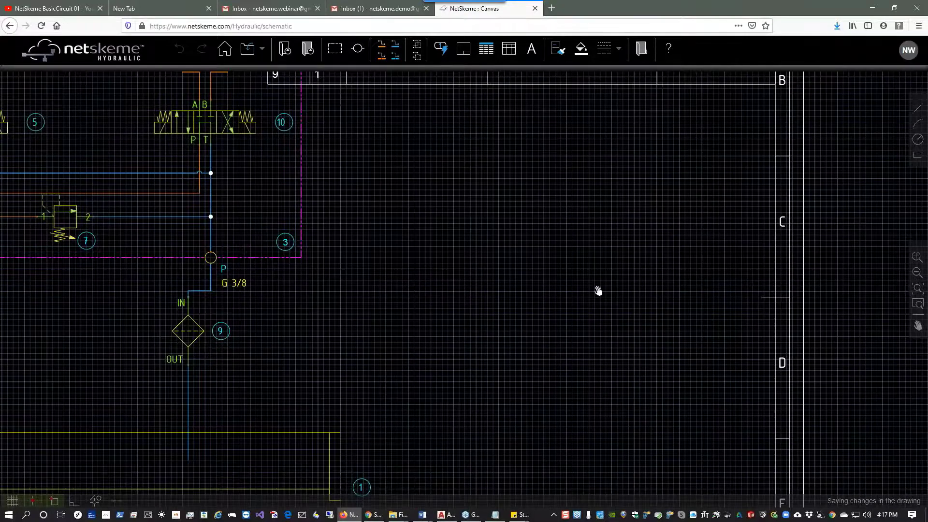
pyautogui.scroll(-3, 599, 288)
pyautogui.scroll(3, 588, 450)
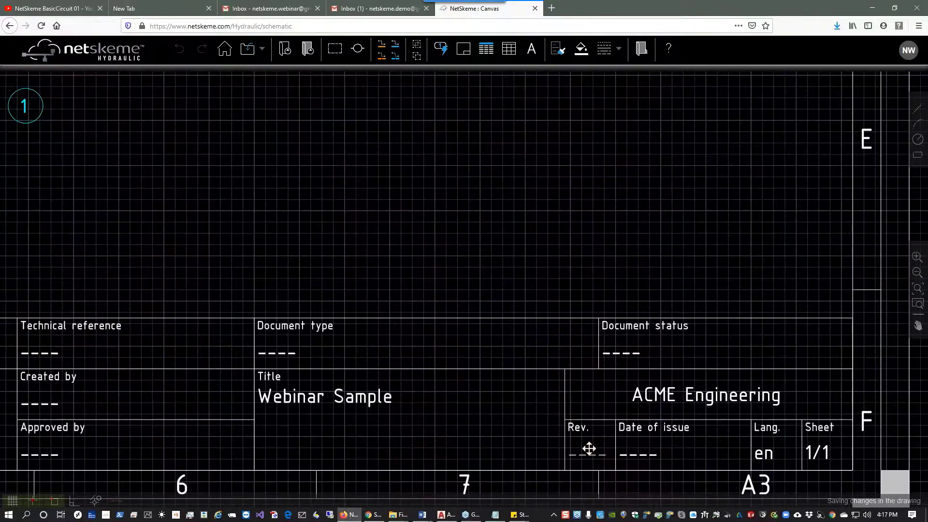
pyautogui.doubleClick(589, 448)
pyautogui.write('2')
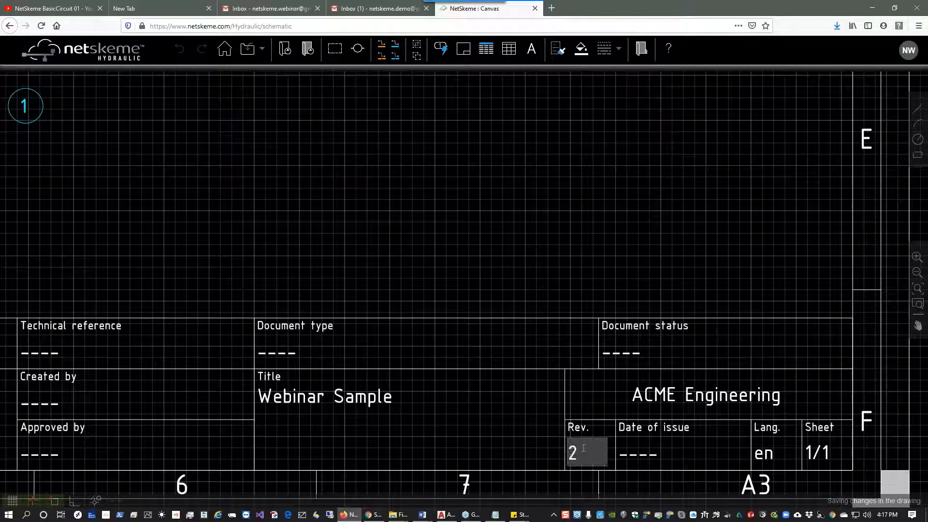
pyautogui.press('Return')
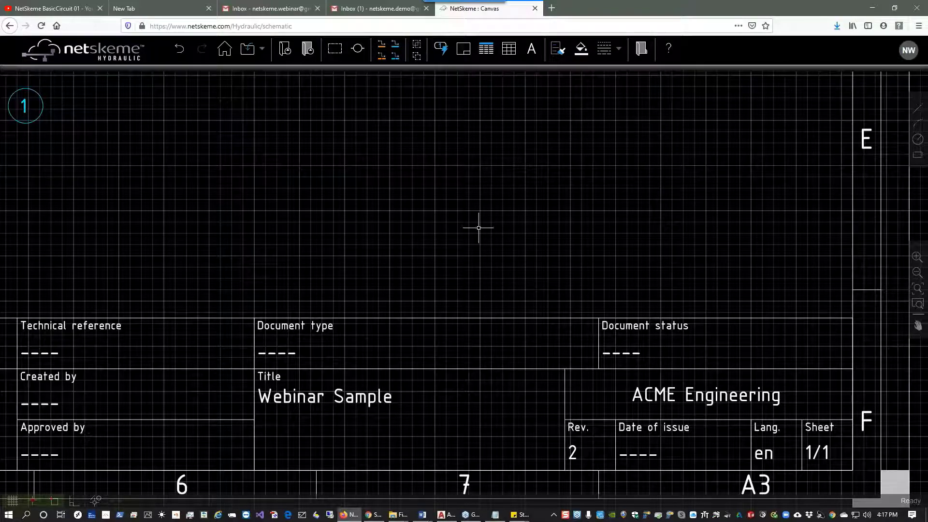
# Save the drawing as a DWG file named "WEBINAR SAMPLEv 2.DWG" in the netskeme Webinar folder.
pyautogui.click(249, 57)
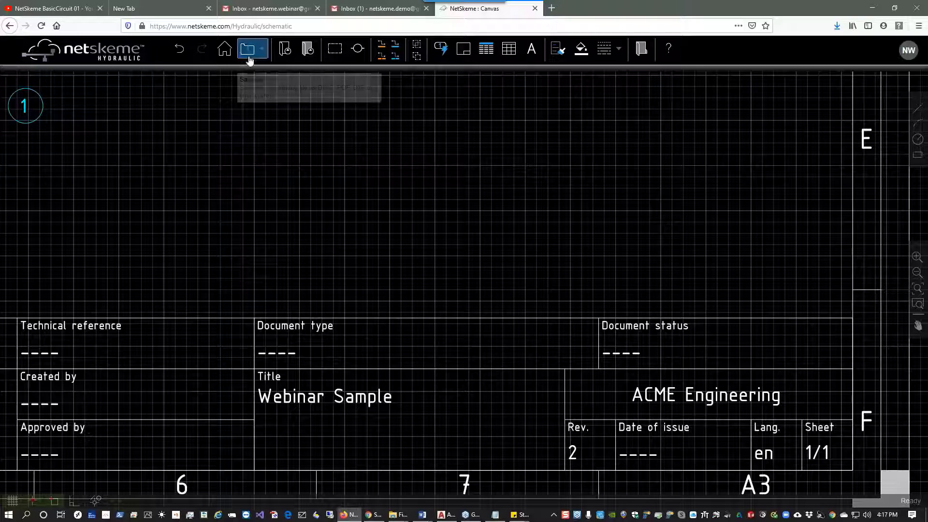
pyautogui.click(254, 82)
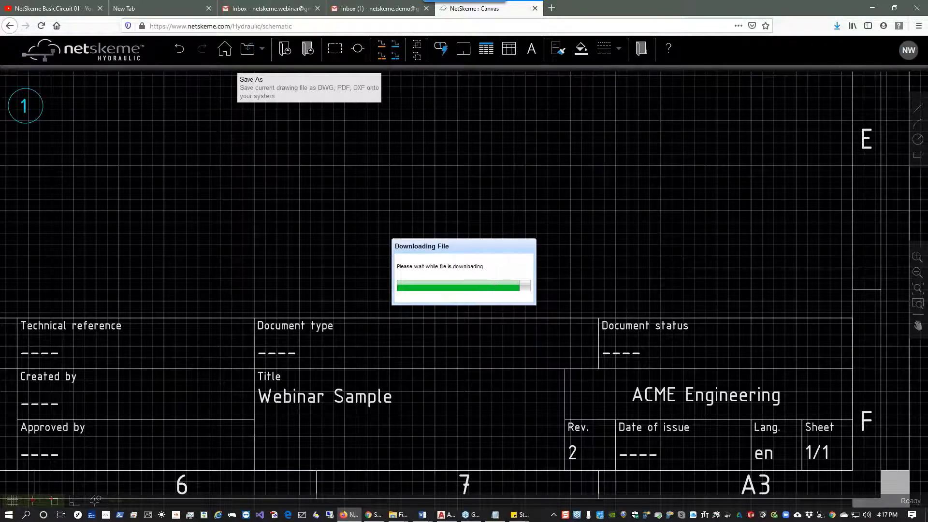
pyautogui.click(500, 311)
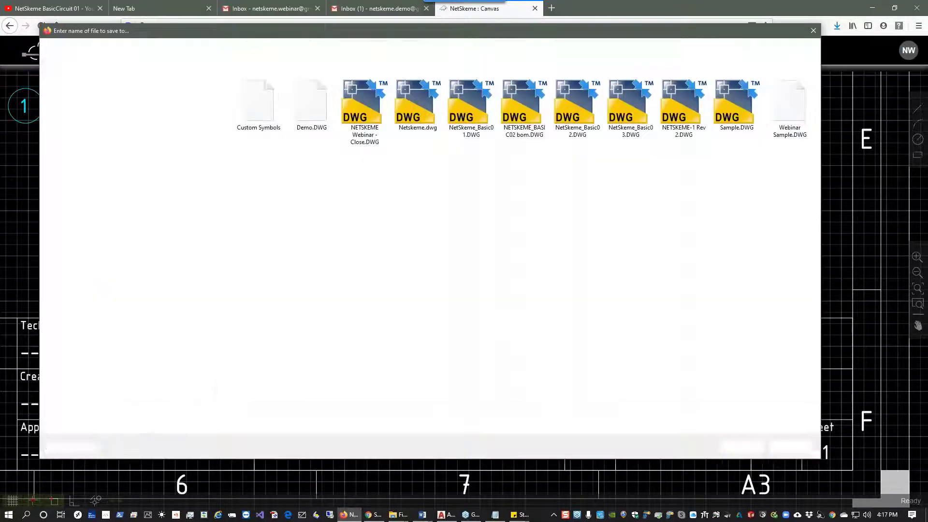
pyautogui.click(165, 413)
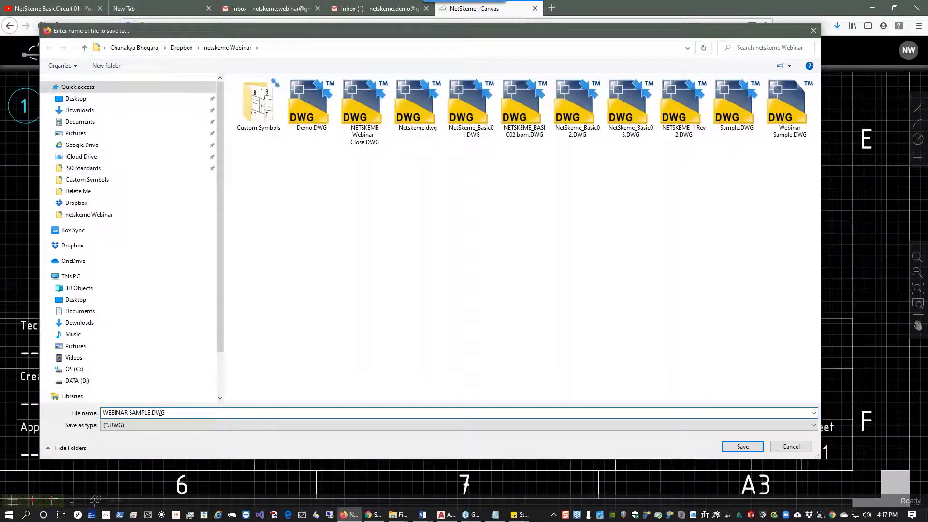
pyautogui.write('Rev 2')
pyautogui.press('Delete')
pyautogui.write('E')
pyautogui.press('BackSpace')
pyautogui.press('BackSpace')
pyautogui.write('Eer')
pyautogui.press('BackSpace')
pyautogui.press('BackSpace')
pyautogui.press('BackSpace')
pyautogui.press('BackSpace')
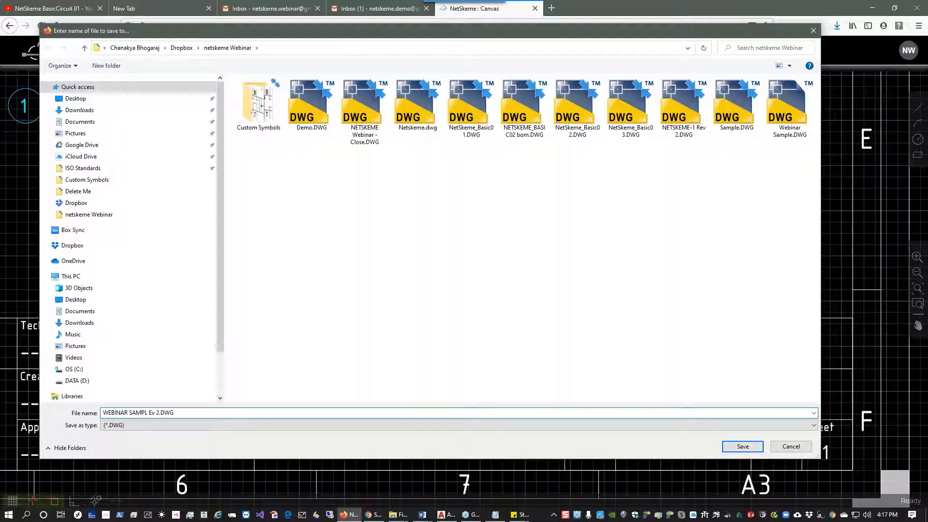
pyautogui.write('E')
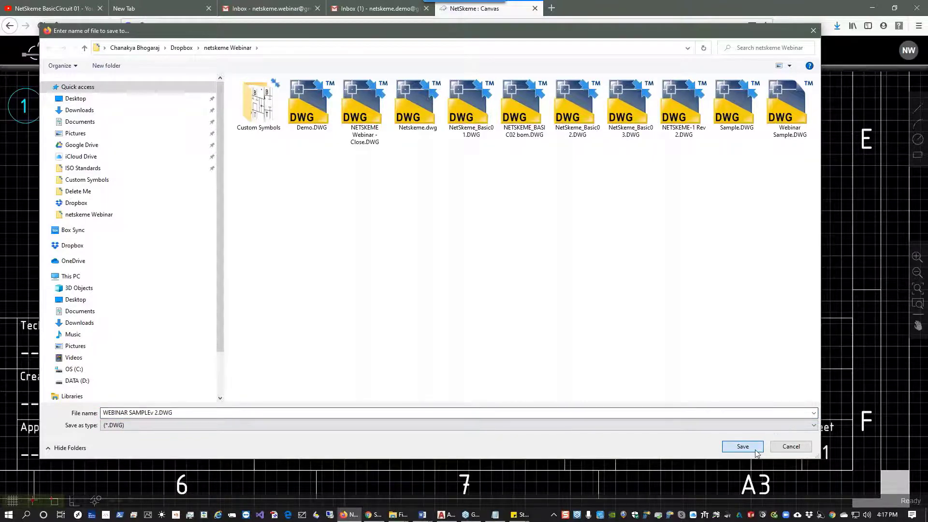
pyautogui.click(740, 446)
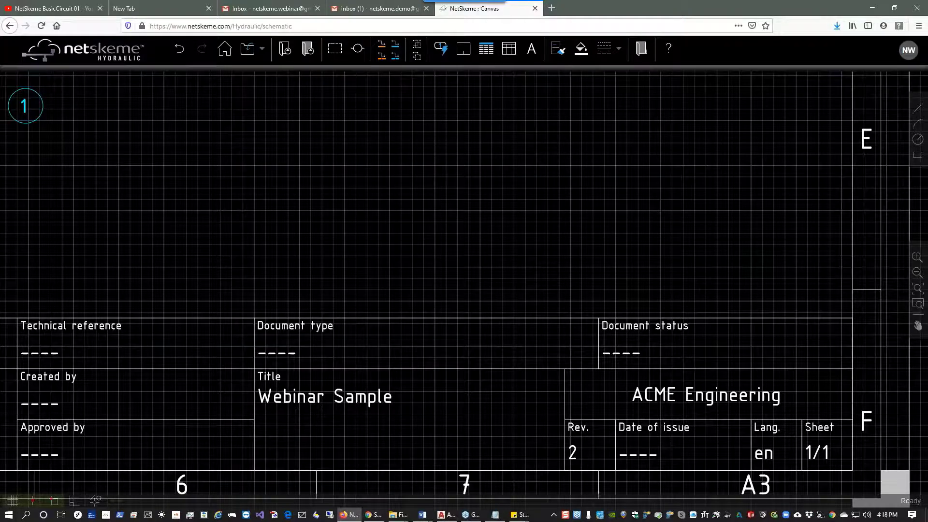
# Insert the "custom symbol 3" valve from the local symbol library to the right of the reservoir.
pyautogui.click(303, 57)
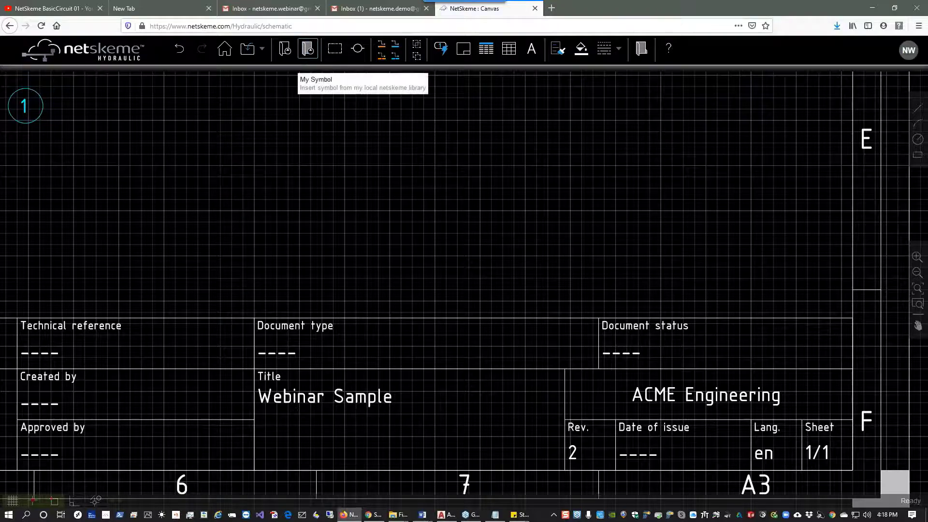
pyautogui.doubleClick(235, 136)
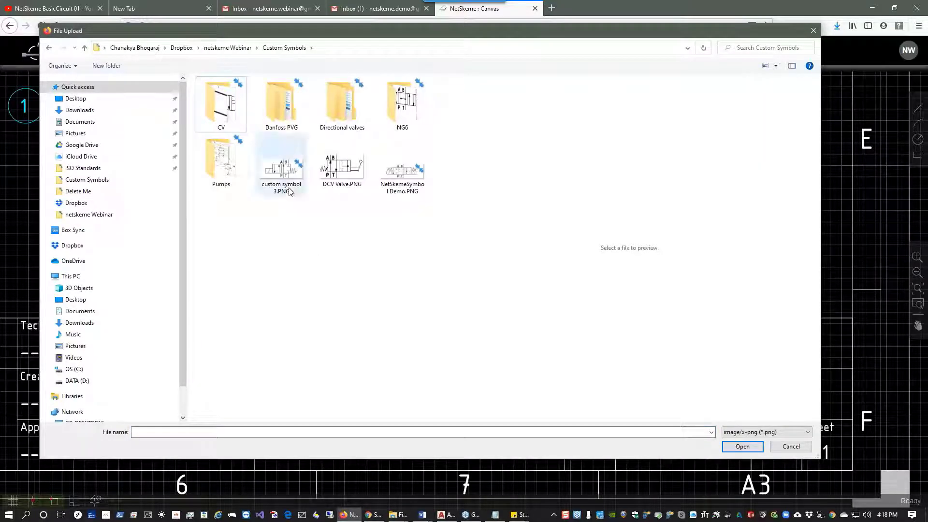
pyautogui.click(291, 191)
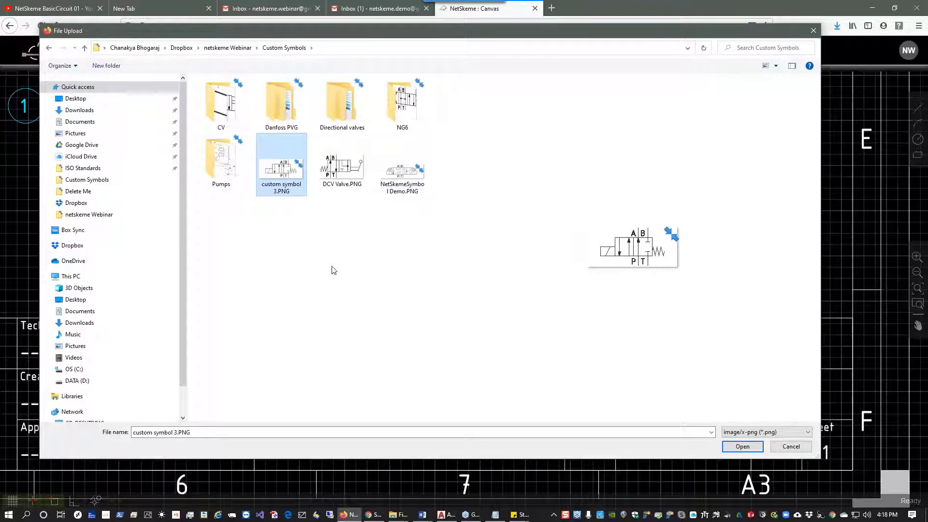
pyautogui.click(743, 447)
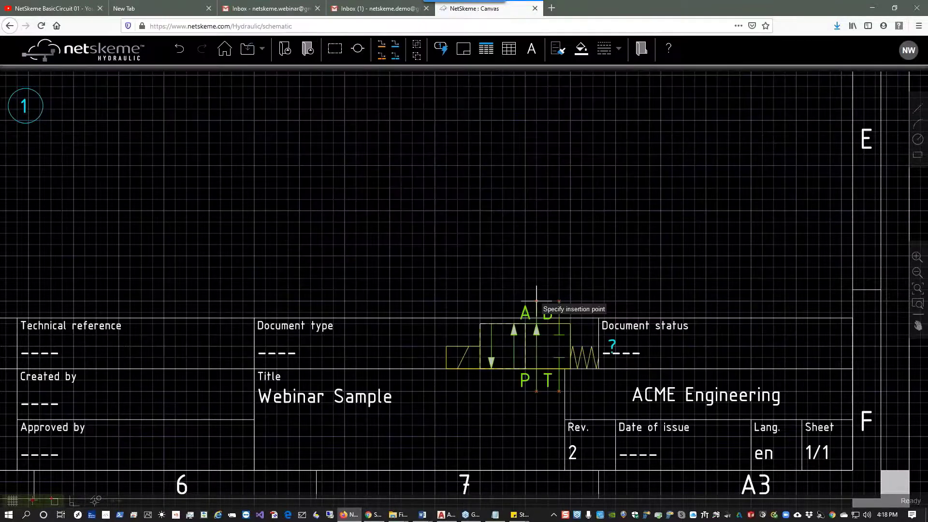
pyautogui.moveTo(356, 159); pyautogui.dragTo(366, 174)
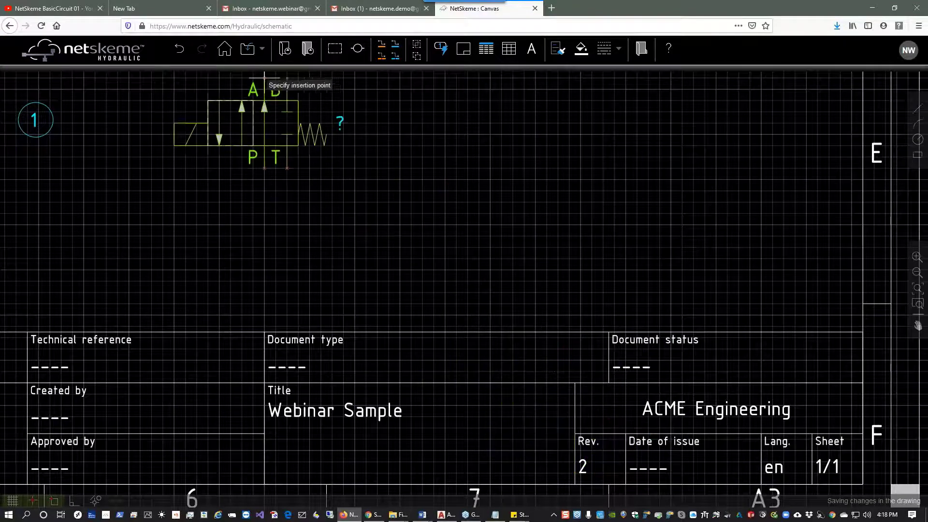
pyautogui.click(241, 89)
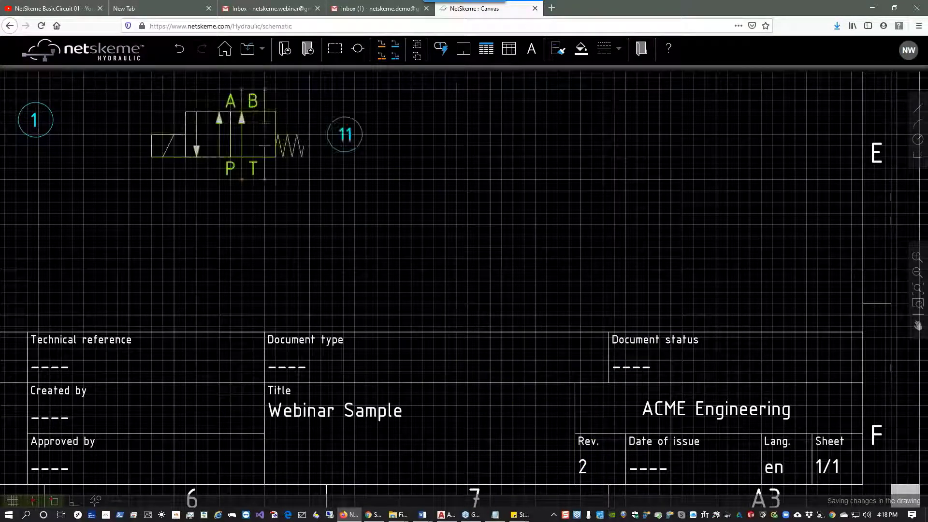
pyautogui.moveTo(421, 76); pyautogui.dragTo(603, 315)
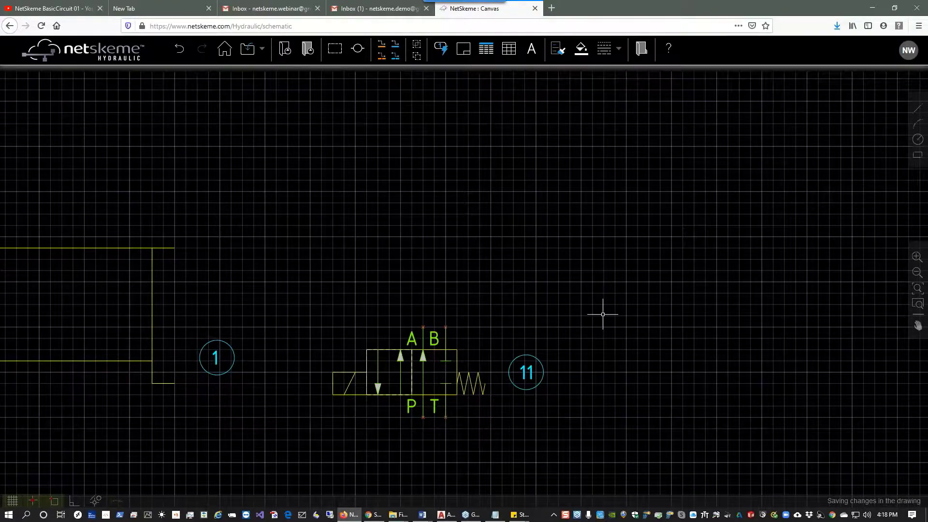
pyautogui.scroll(-2, 603, 314)
pyautogui.moveTo(571, 238)
pyautogui.mouseDown()
pyautogui.moveTo(529, 240)
pyautogui.moveTo(534, 273)
pyautogui.moveTo(497, 313)
pyautogui.mouseUp()
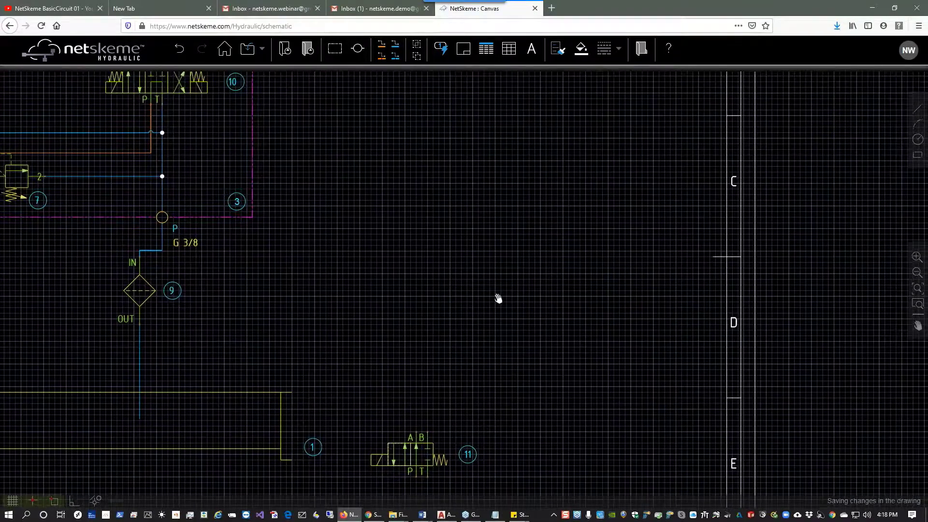
pyautogui.moveTo(499, 140); pyautogui.dragTo(503, 272)
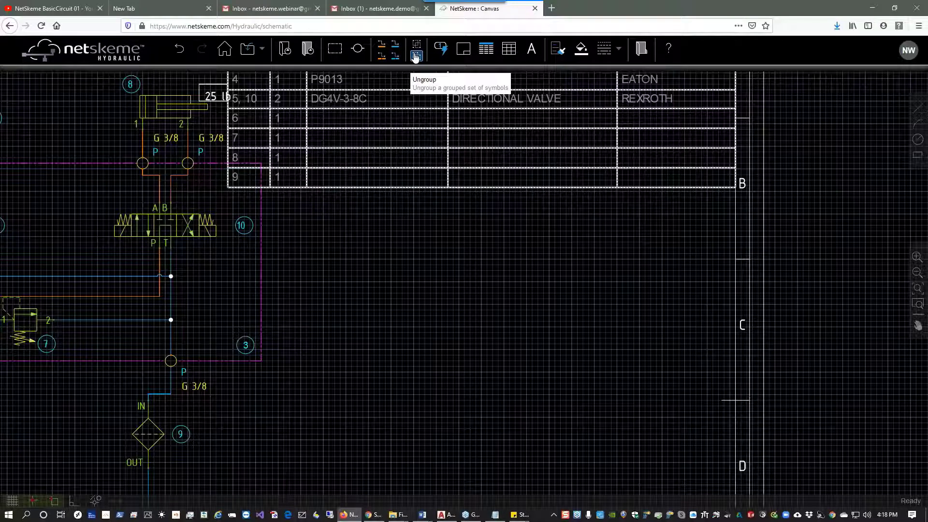
pyautogui.click(469, 57)
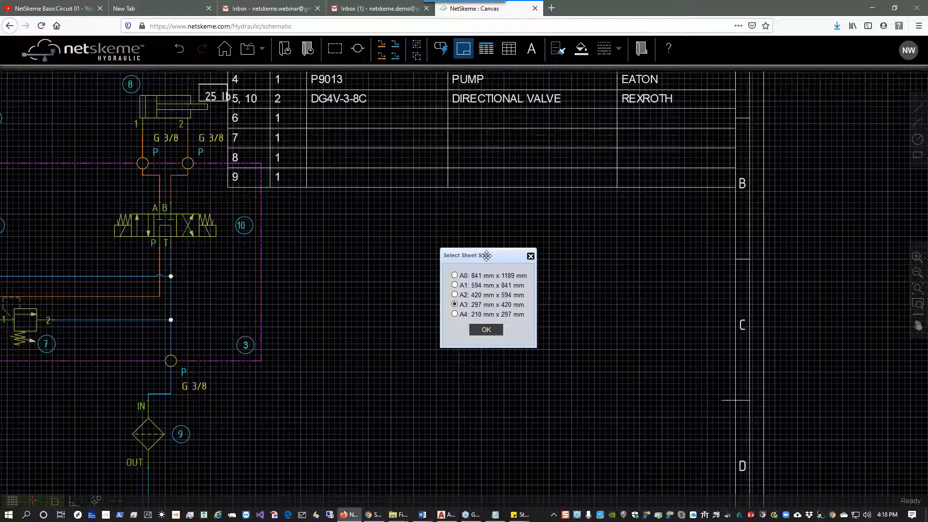
pyautogui.click(530, 258)
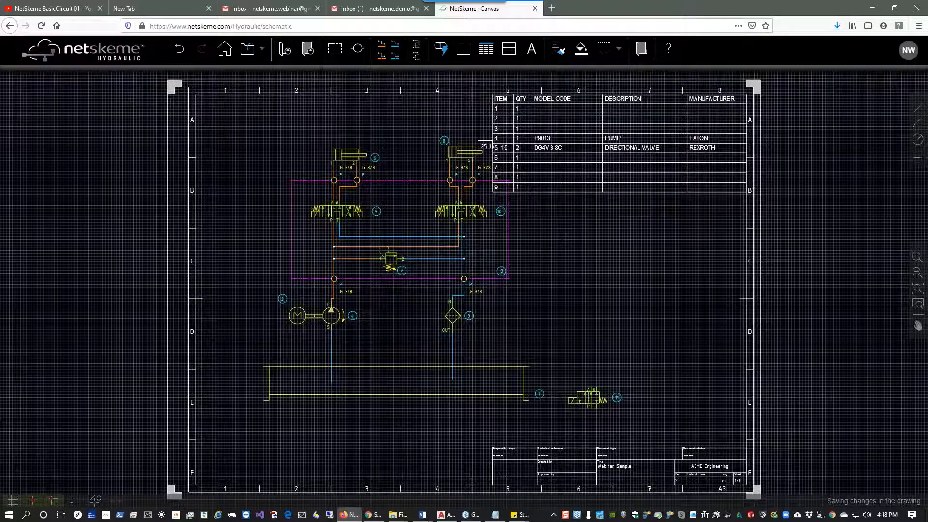
# Insert a table with 3 columns and 3 data rows below the parts list, right of the manifold.
pyautogui.click(510, 49)
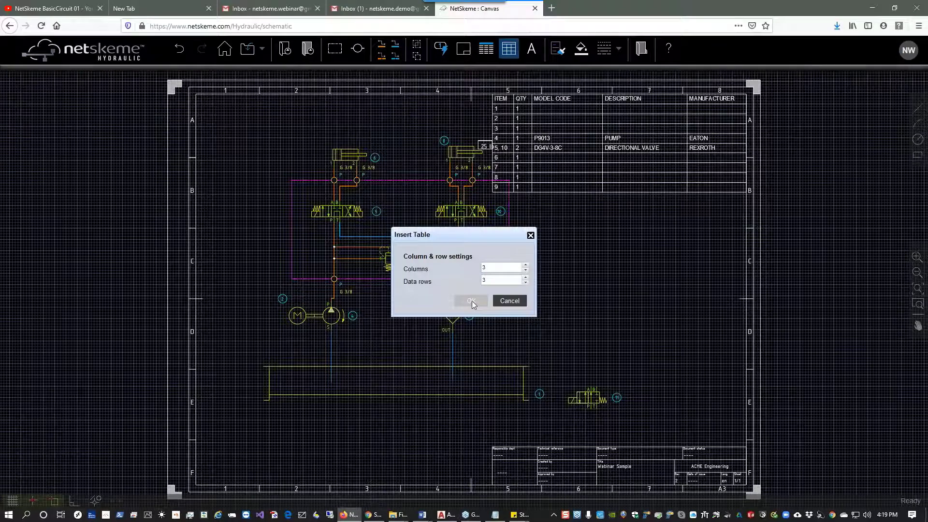
pyautogui.click(471, 302)
pyautogui.click(547, 211)
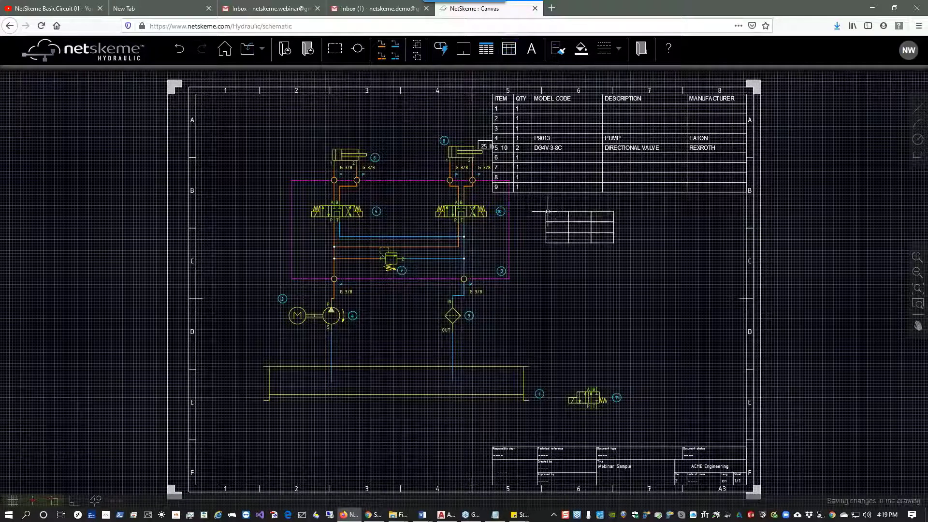
# Enter "Port ID" in the new table's first cell.
pyautogui.scroll(2, 583, 214)
pyautogui.click(583, 215)
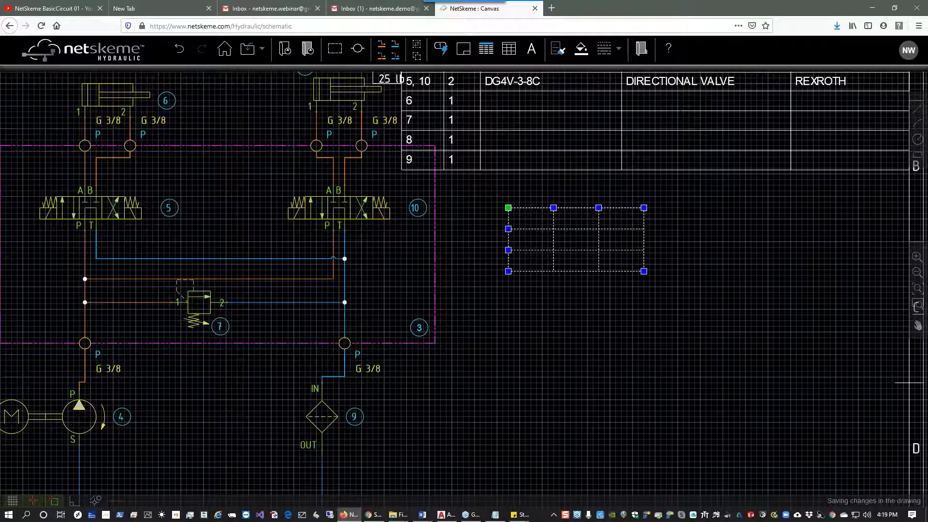
pyautogui.doubleClick(531, 219)
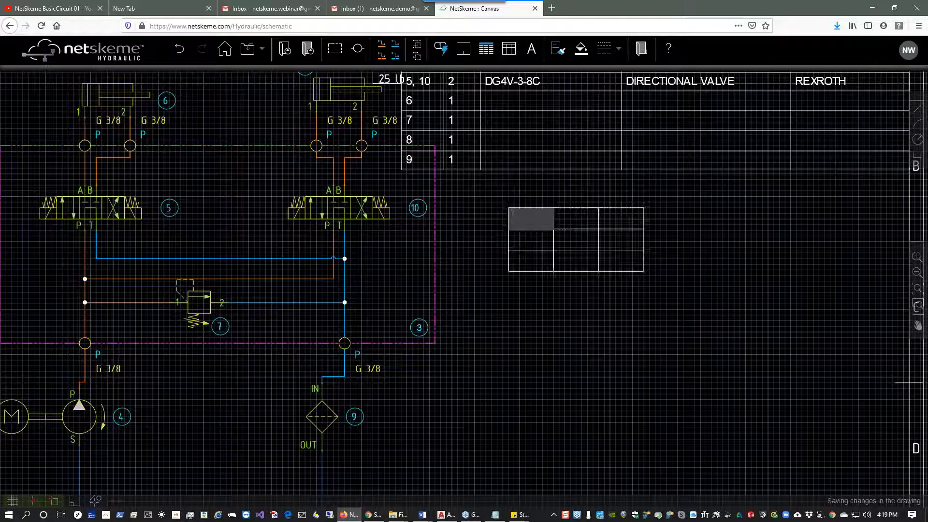
pyautogui.write('Port ID')
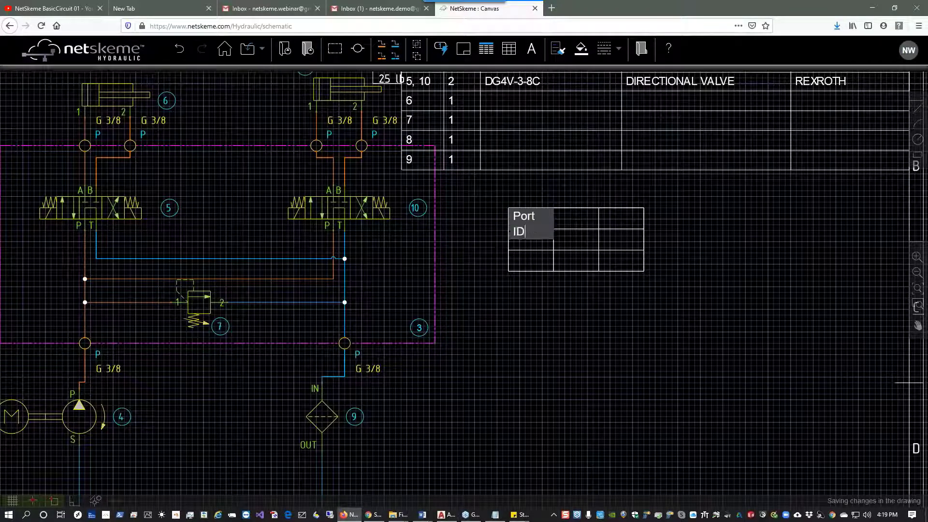
pyautogui.press('Escape')
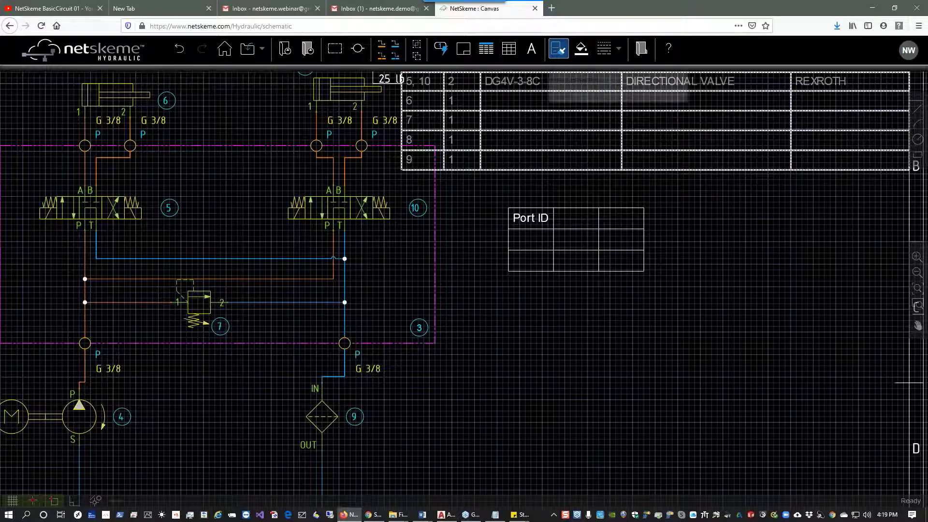
pyautogui.click(619, 50)
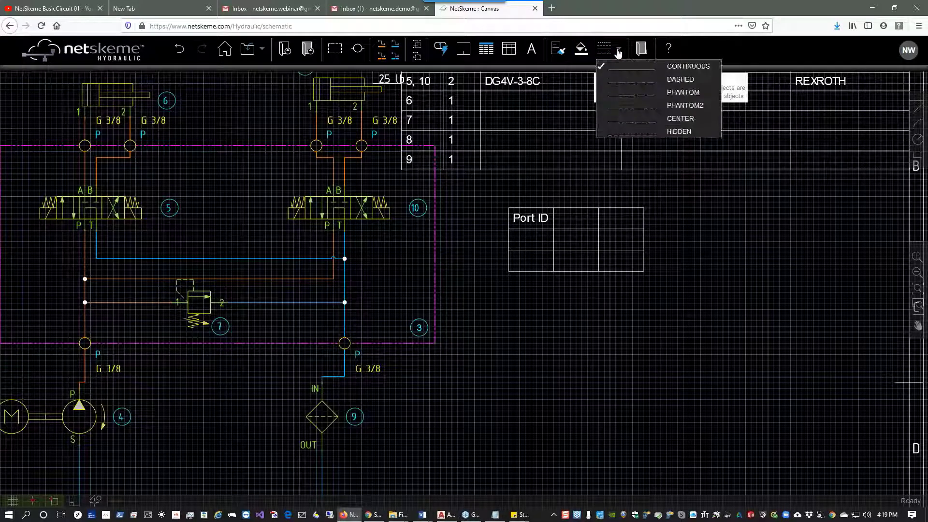
pyautogui.click(729, 49)
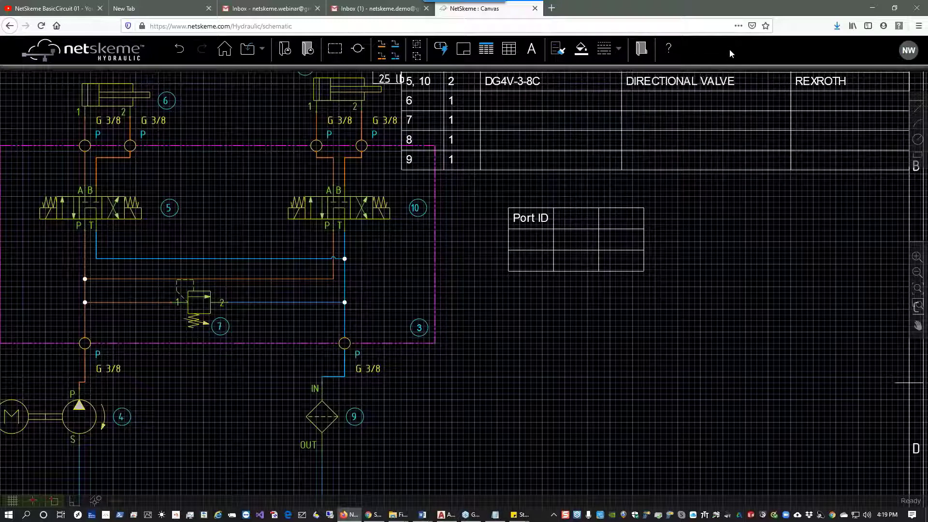
# Open the online help and view the Insert Symbols from NetSkeme Library video under the ribbon's Symbol entry.
pyautogui.click(669, 51)
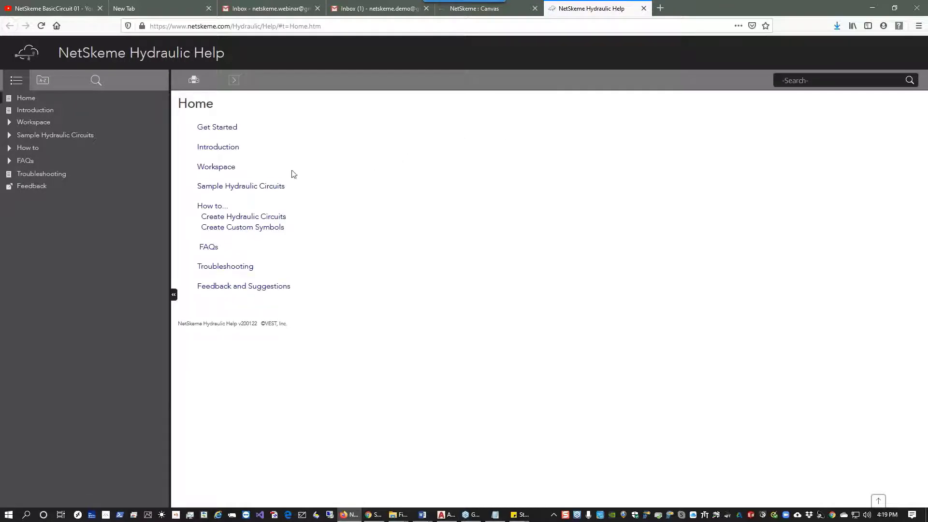
pyautogui.click(216, 166)
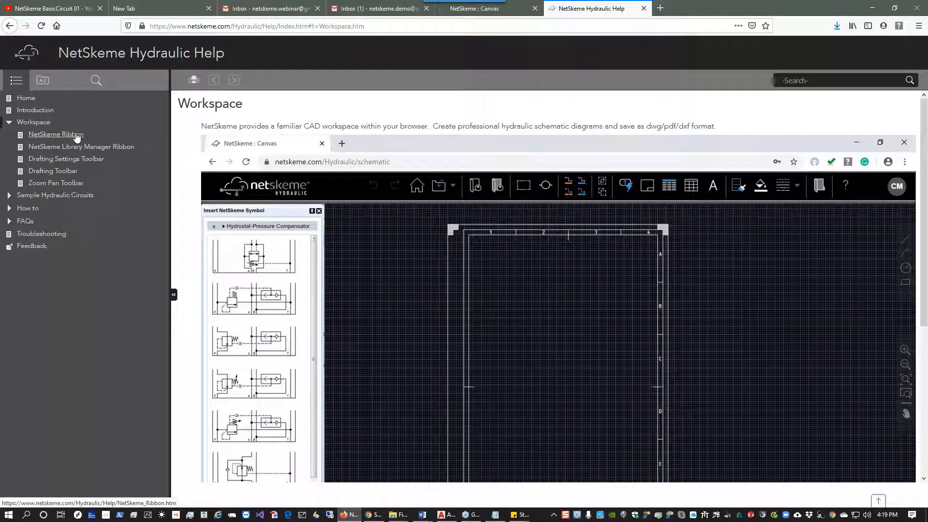
pyautogui.click(77, 135)
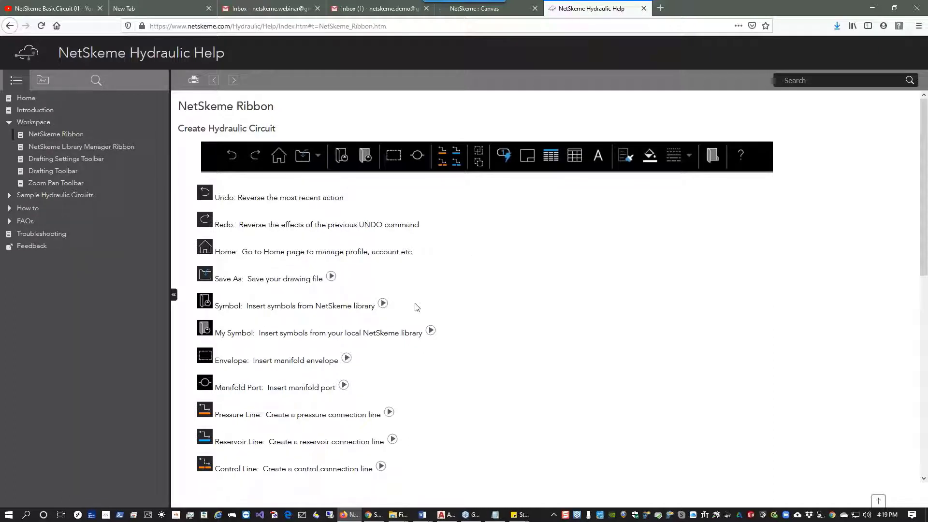
pyautogui.click(383, 303)
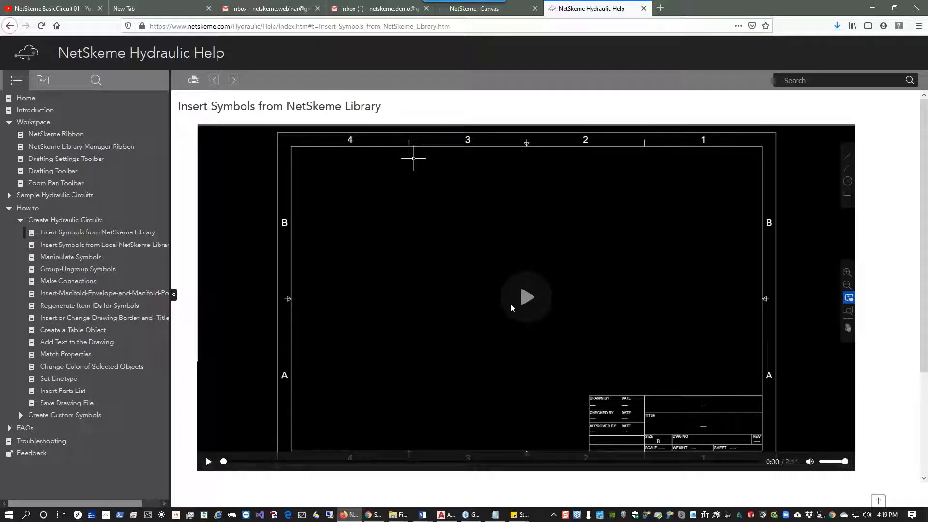
pyautogui.click(512, 307)
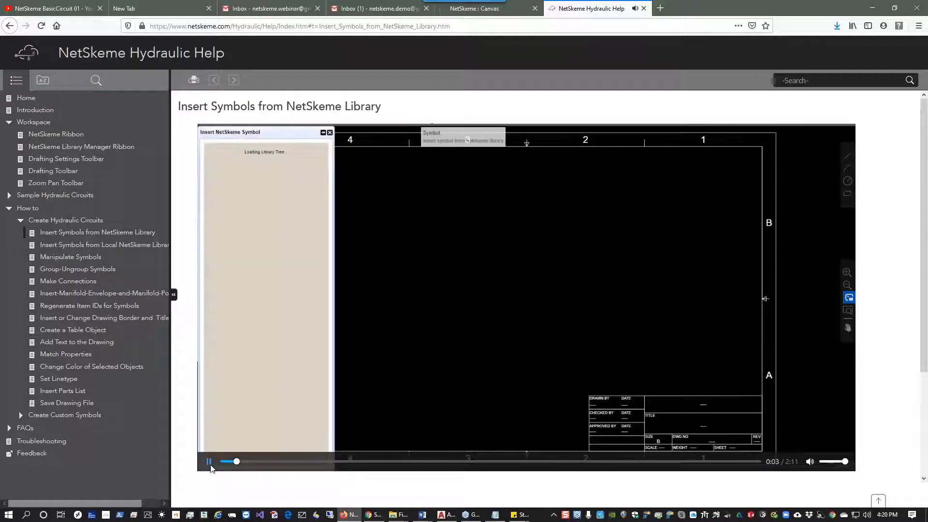
pyautogui.click(210, 463)
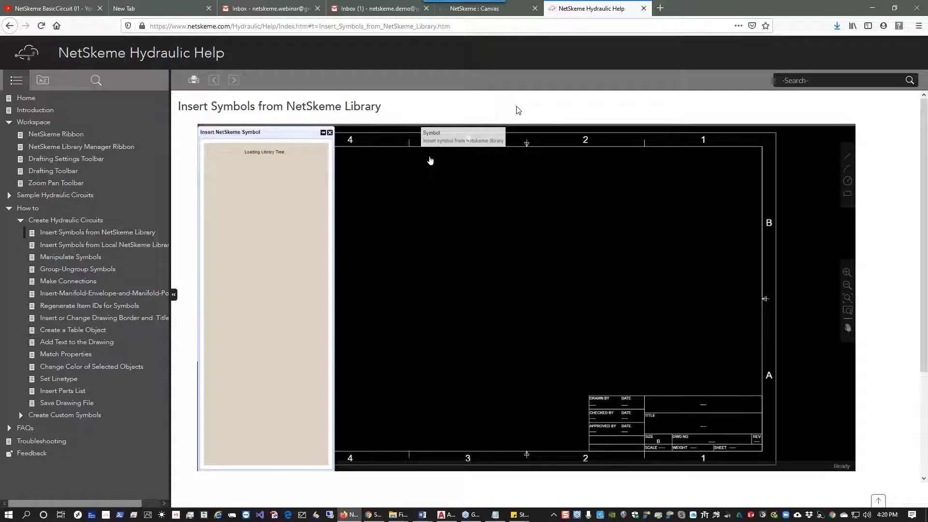
pyautogui.click(476, 10)
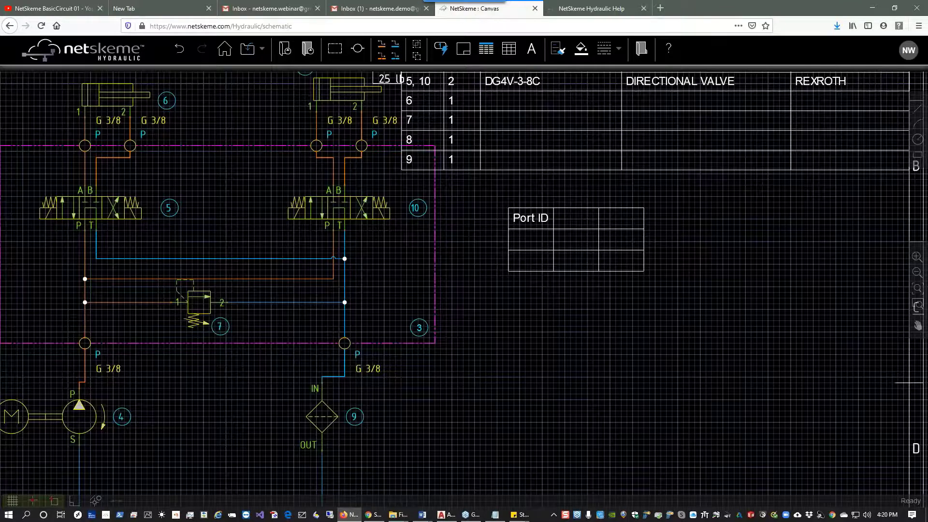
# Toggle the drawing grid display off and back on.
pyautogui.click(892, 372)
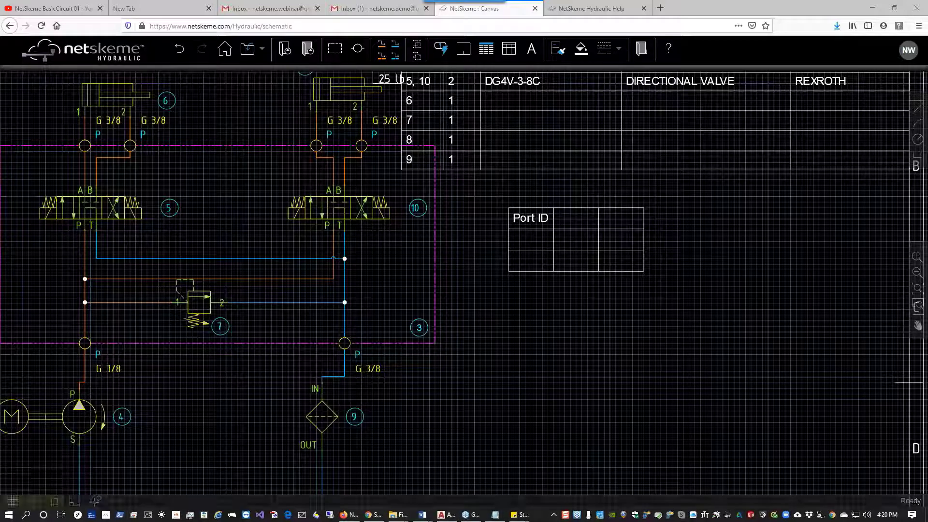
pyautogui.click(13, 500)
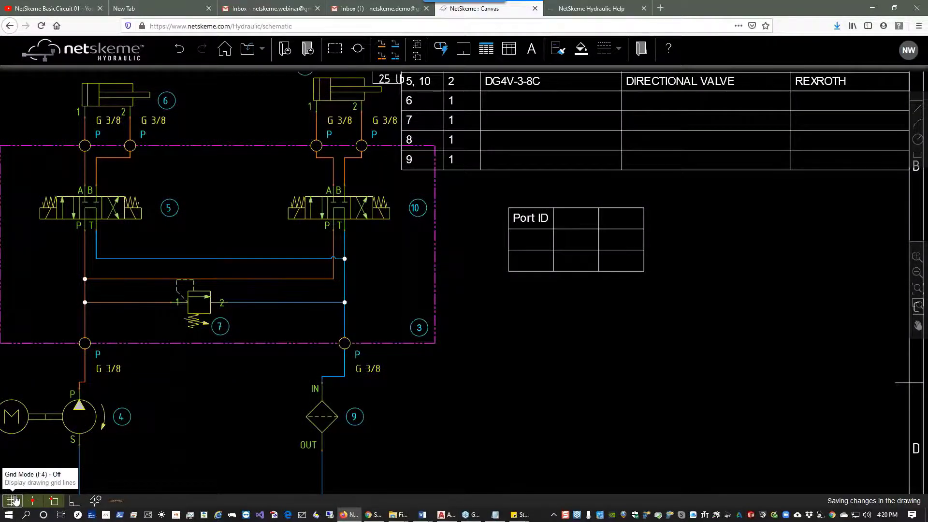
pyautogui.click(13, 500)
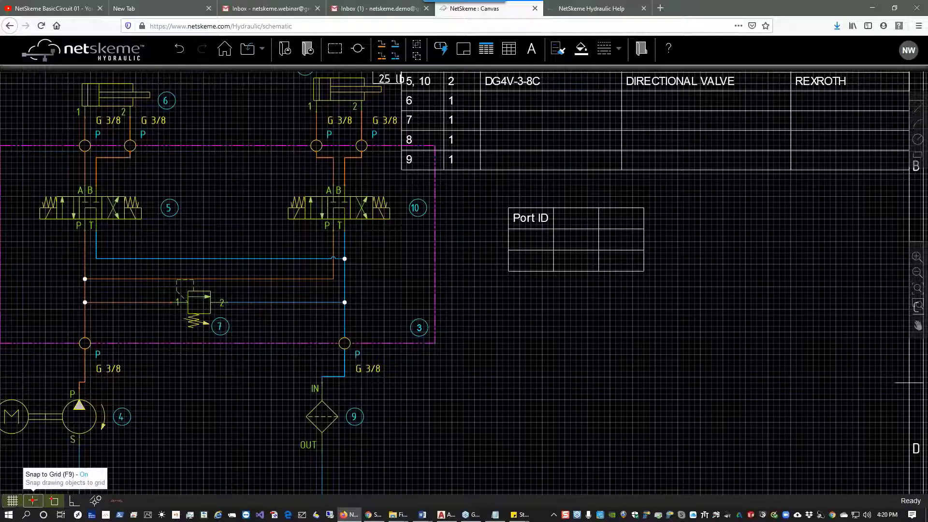
# Zoom in on relief valve 7 and move it down about one grid space, letting its connection lines follow.
pyautogui.scroll(2, 112, 308)
pyautogui.moveTo(188, 317); pyautogui.dragTo(337, 306)
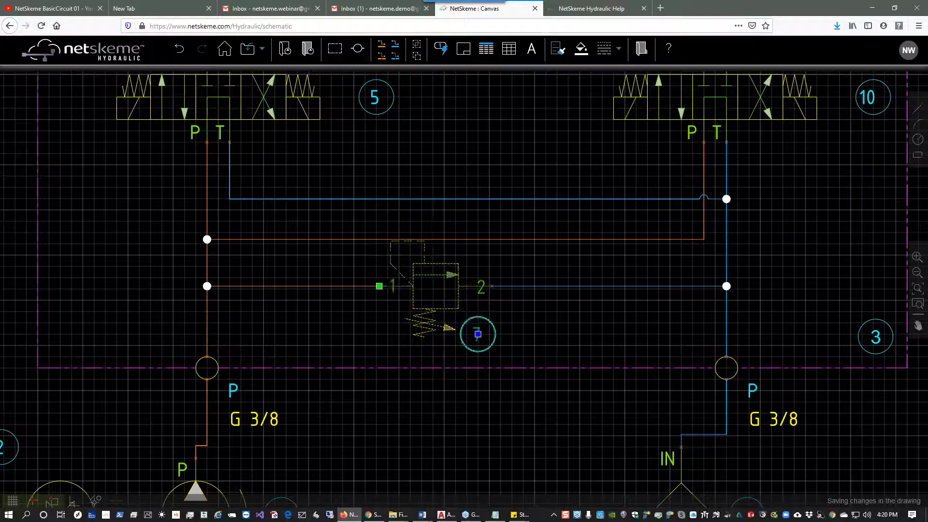
pyautogui.click(477, 334)
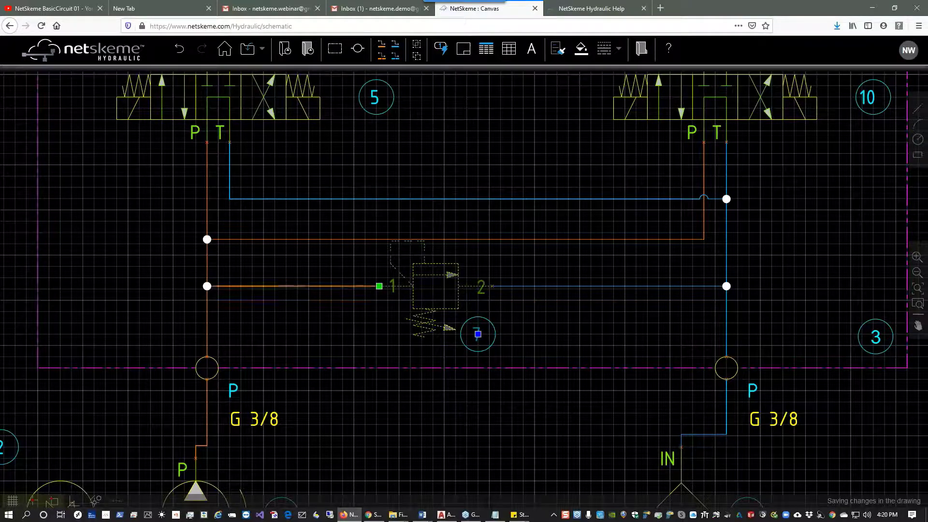
pyautogui.click(379, 286)
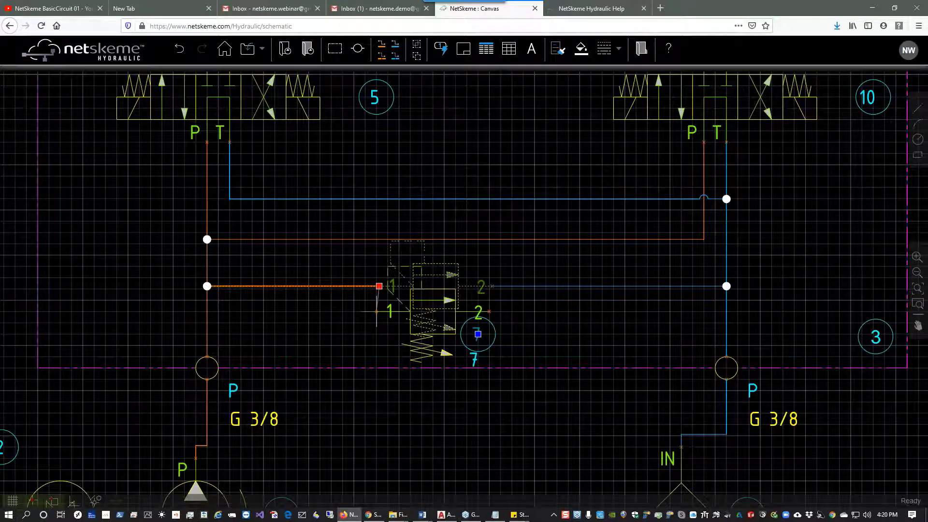
pyautogui.click(377, 311)
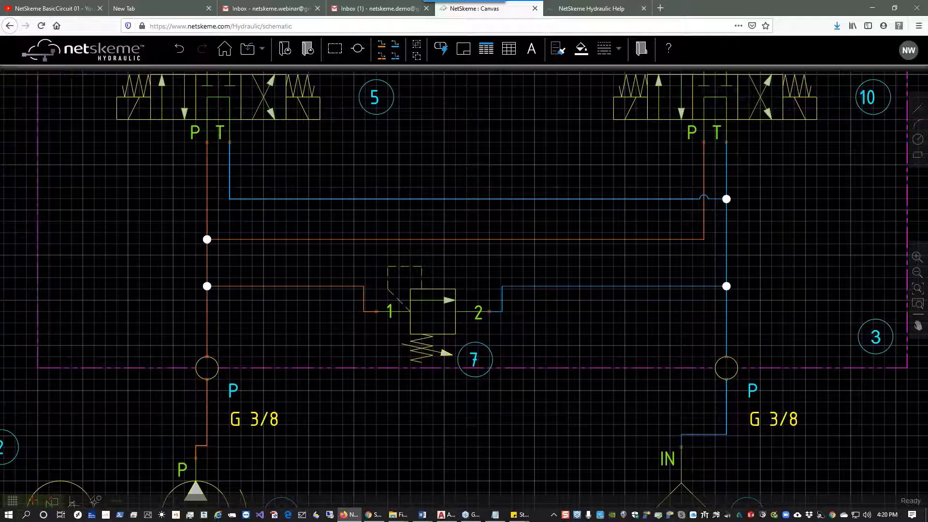
# Move relief valve 7 back up so its ports sit near the connecting pressure and return lines.
pyautogui.click(433, 312)
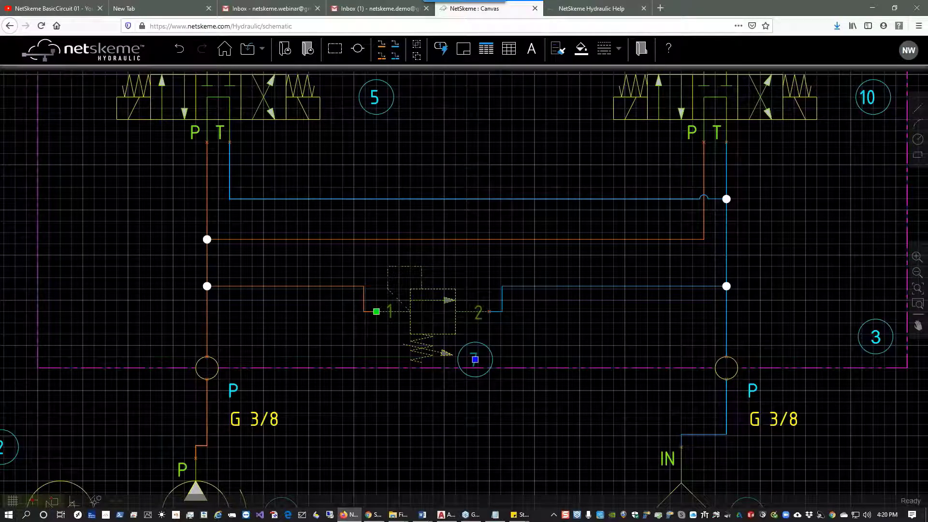
pyautogui.click(376, 312)
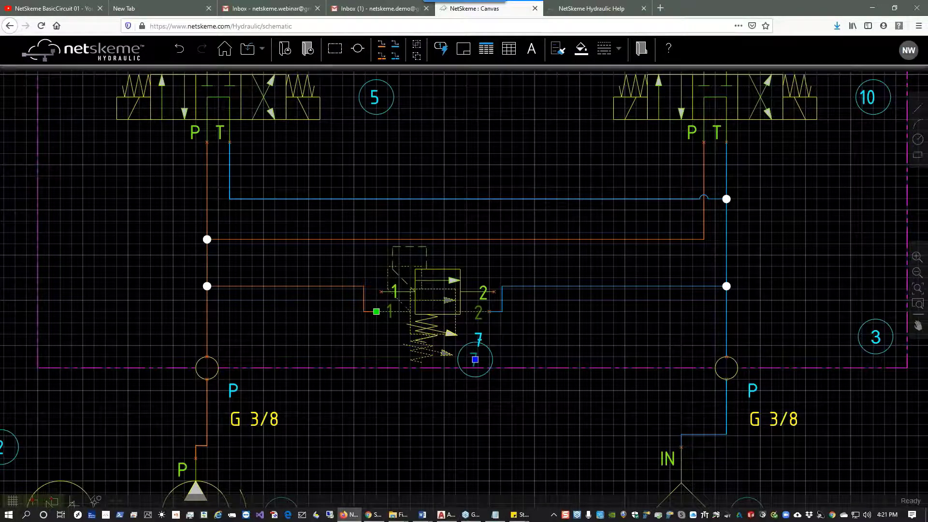
pyautogui.click(381, 292)
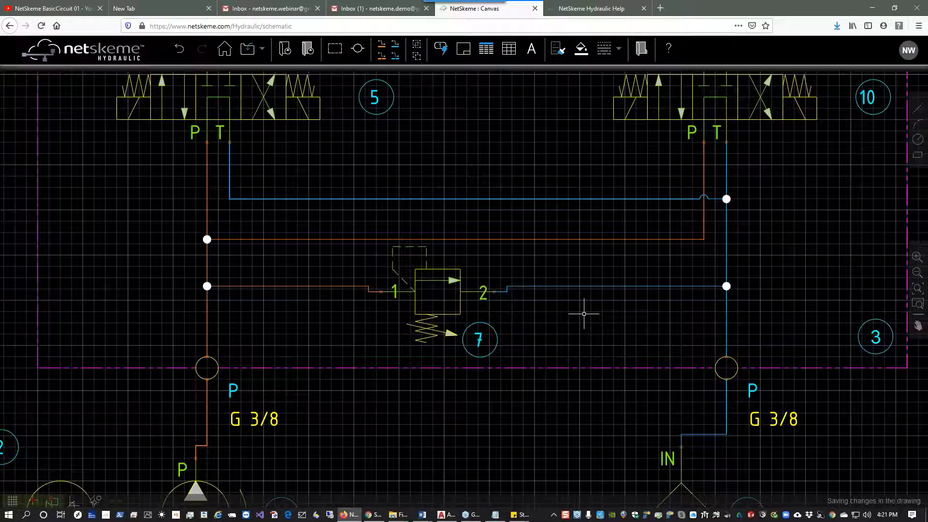
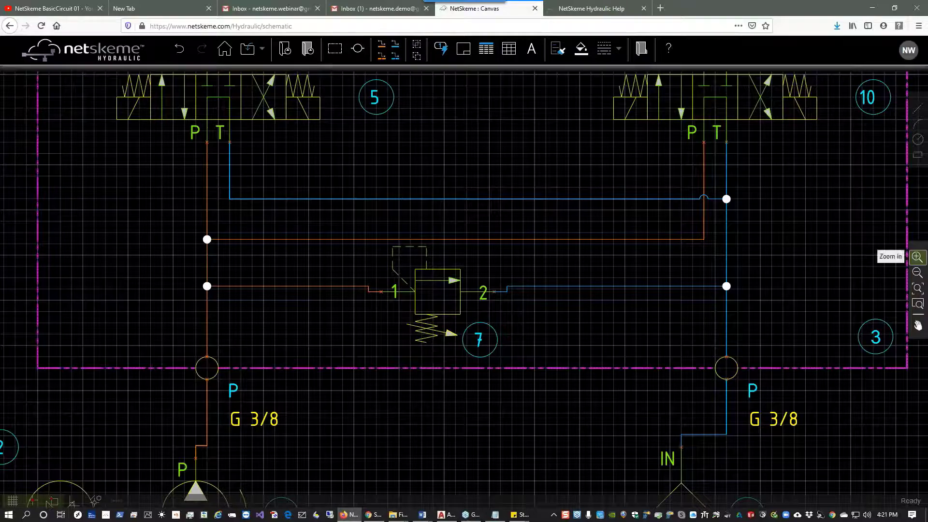
pyautogui.click(917, 257)
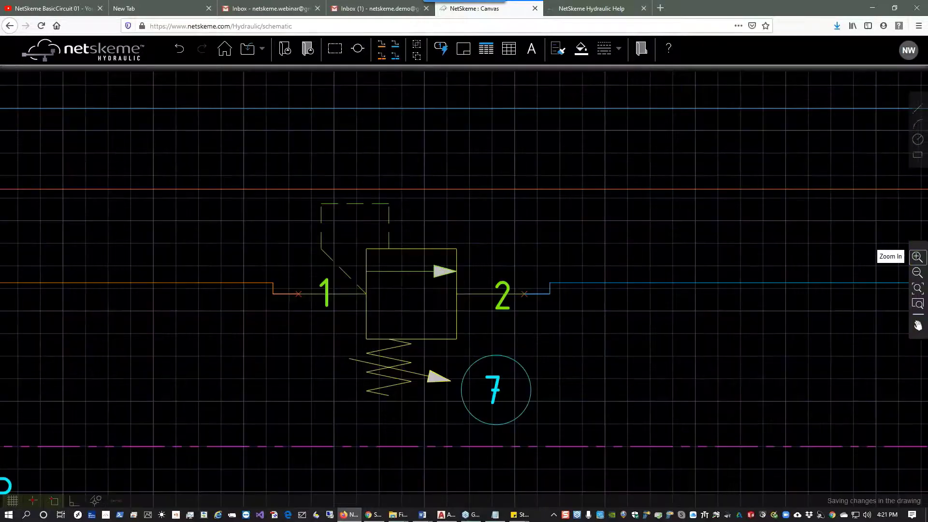
pyautogui.click(916, 273)
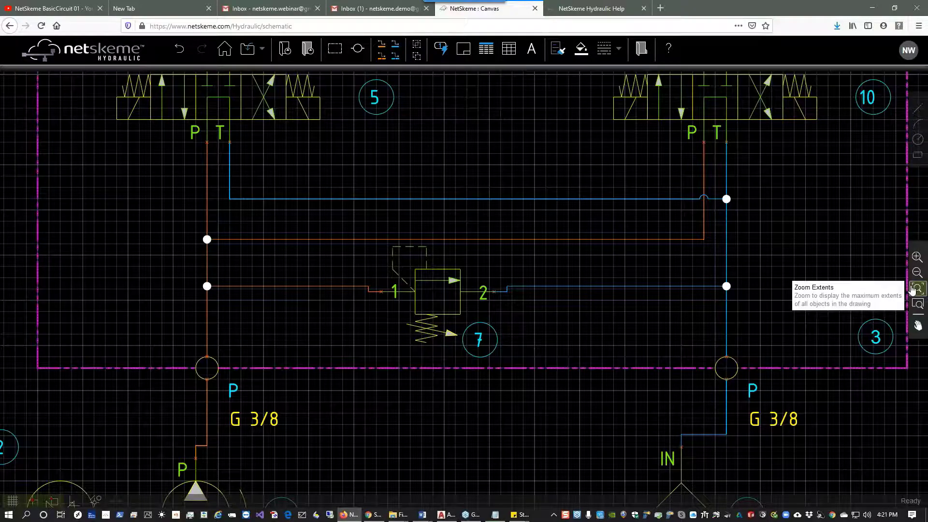
pyautogui.scroll(-3, 541, 274)
pyautogui.scroll(3, 542, 274)
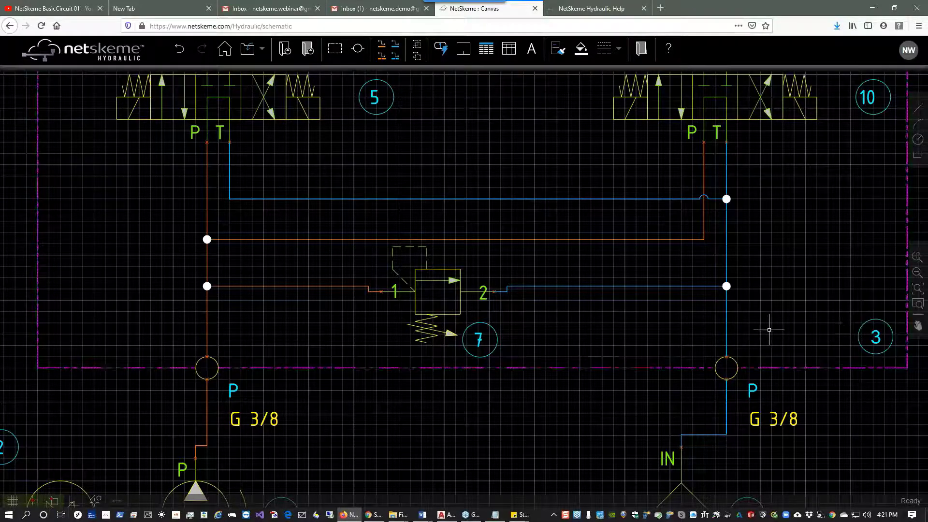
pyautogui.moveTo(609, 327)
pyautogui.mouseDown()
pyautogui.moveTo(498, 328)
pyautogui.moveTo(577, 338)
pyautogui.mouseUp()
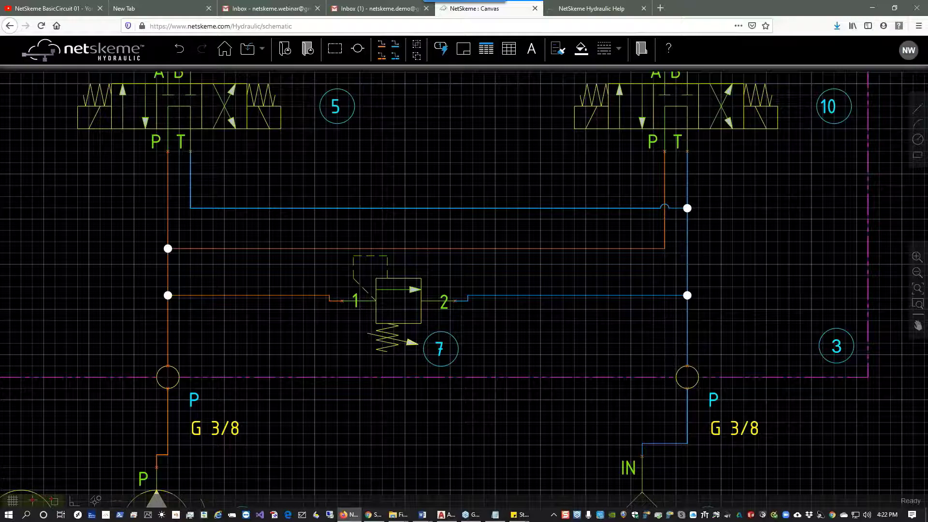
# Enter Build Symbol mode and place a Directional Control Valve single solenoid Shift To Center block from the ISO Building Block library.
pyautogui.click(647, 56)
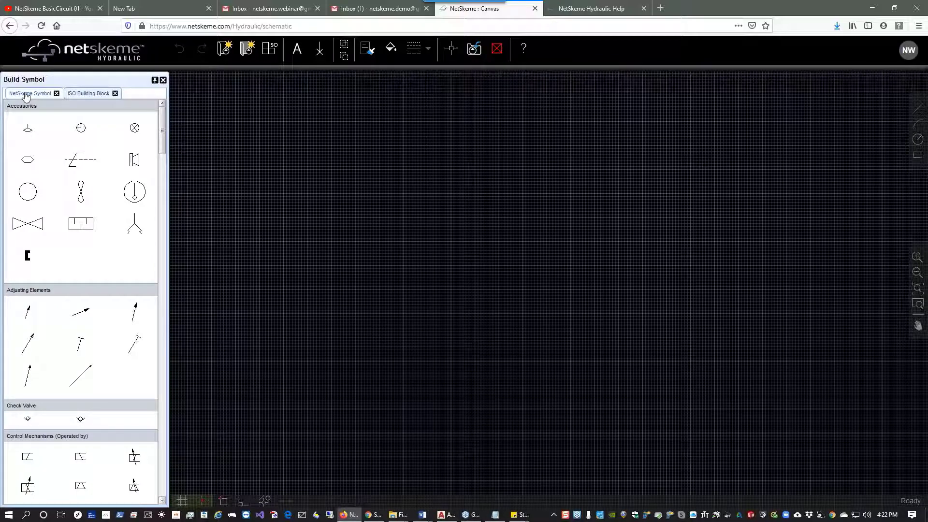
pyautogui.click(26, 95)
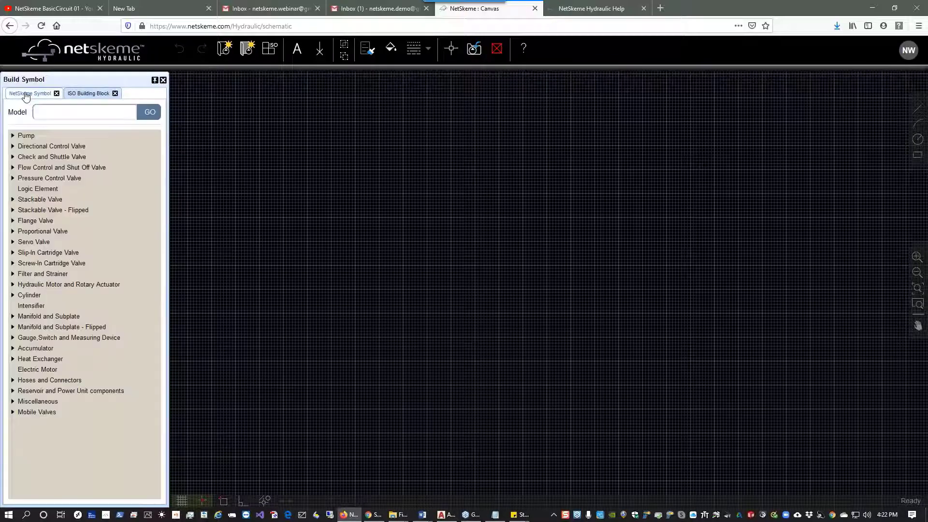
pyautogui.click(39, 146)
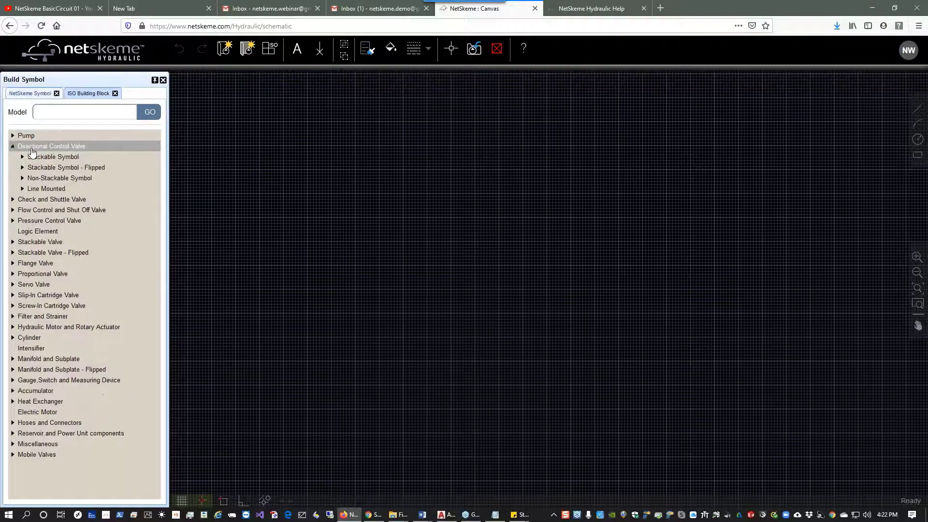
pyautogui.click(52, 178)
pyautogui.click(55, 188)
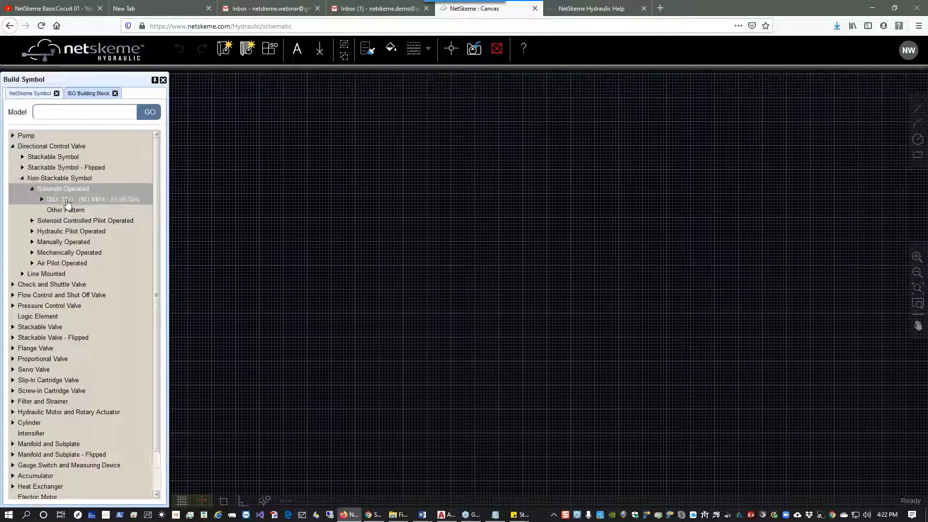
pyautogui.click(67, 199)
pyautogui.click(80, 210)
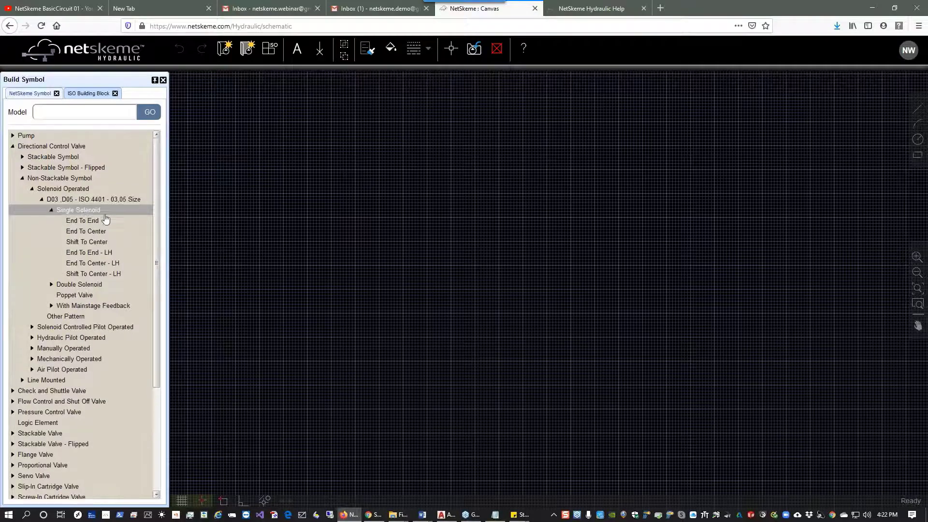
pyautogui.click(101, 242)
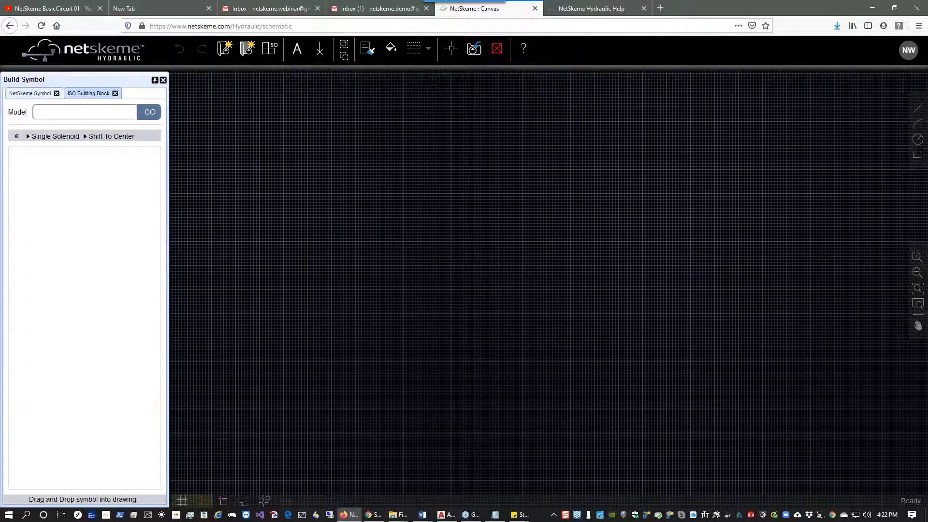
pyautogui.moveTo(71, 216); pyautogui.dragTo(480, 278)
pyautogui.scroll(2, 481, 278)
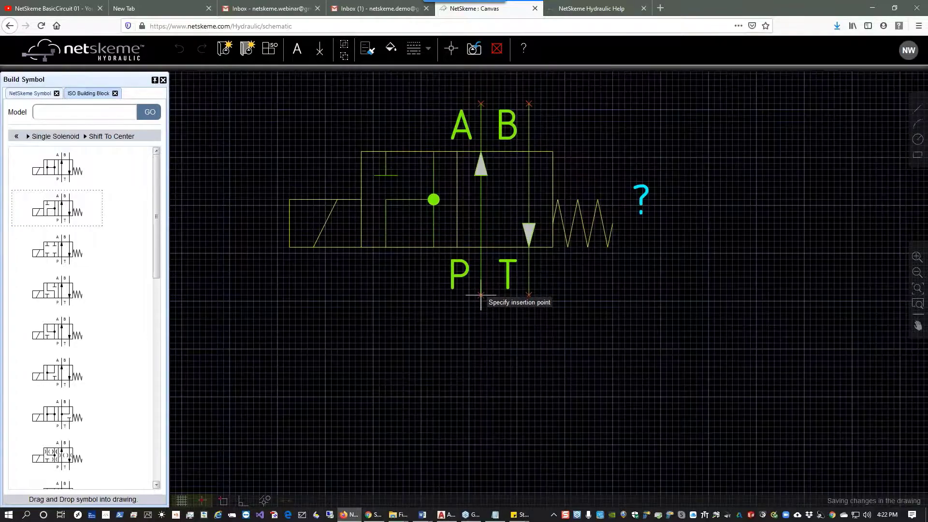
pyautogui.click(481, 294)
# Replace the valve's middle envelope flow paths with an all-ports-blocked element from the NetSkeme Symbol library.
pyautogui.moveTo(372, 133); pyautogui.dragTo(448, 266)
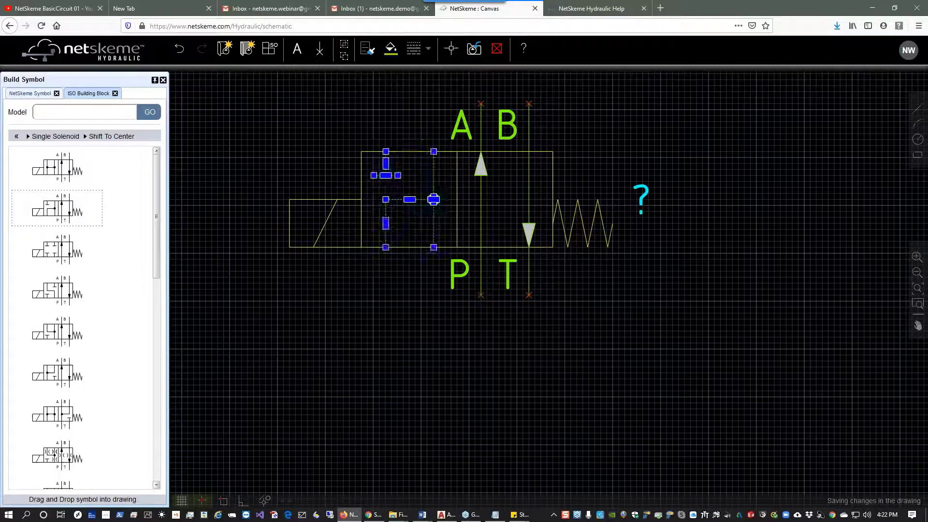
pyautogui.press('Delete')
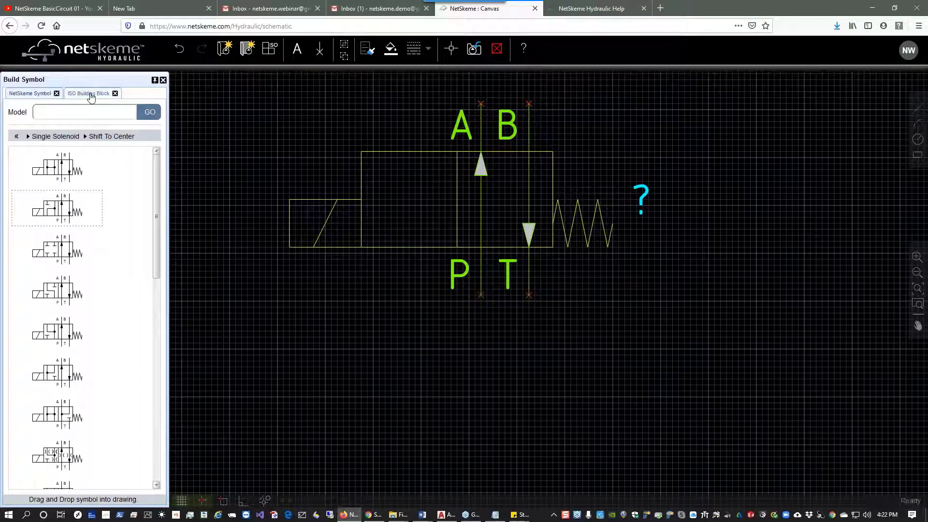
pyautogui.click(91, 94)
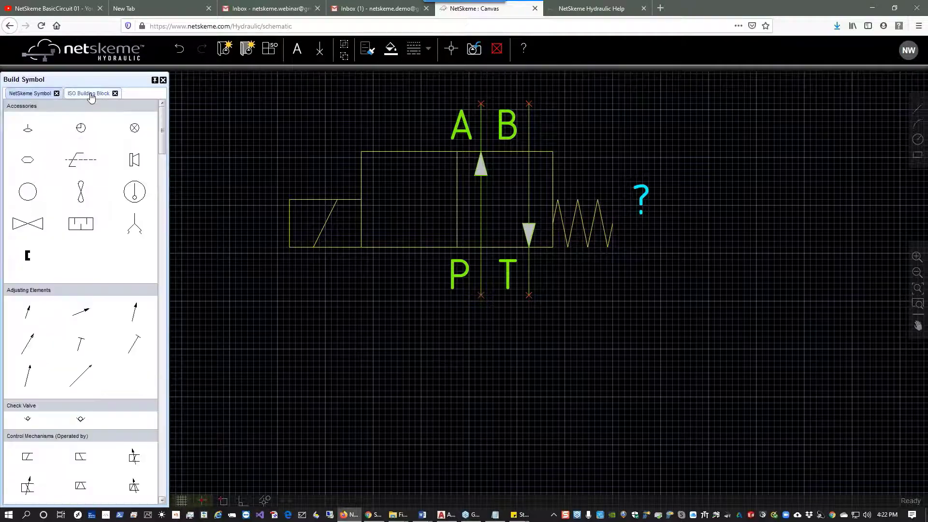
pyautogui.scroll(-3, 163, 155)
pyautogui.moveTo(163, 155); pyautogui.dragTo(163, 420)
pyautogui.click(91, 324)
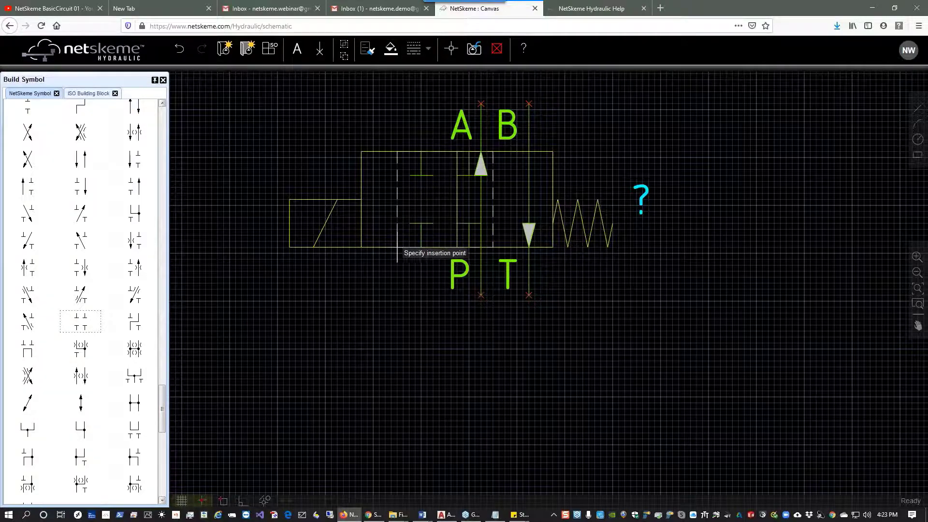
pyautogui.click(362, 246)
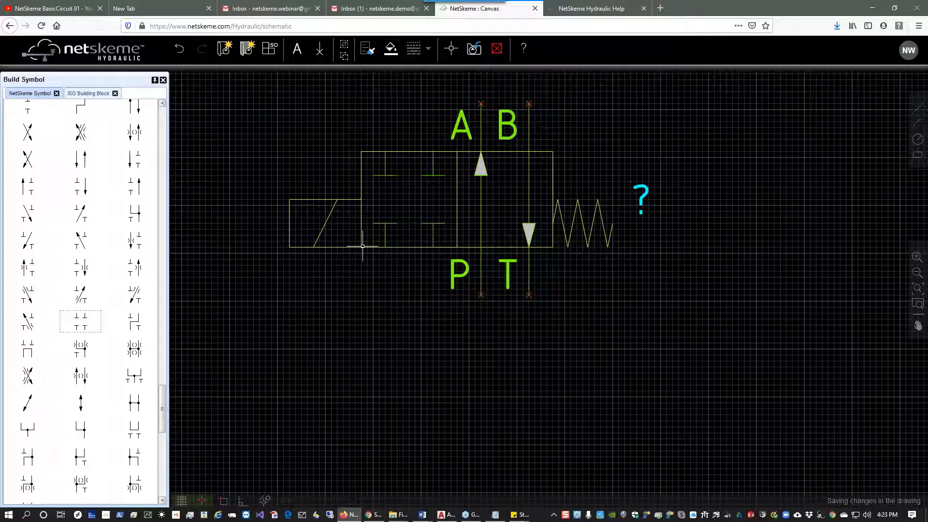
# Save the custom valve symbol as a PNG named Webinar Symbol in the Custom Symbols folder.
pyautogui.click(472, 50)
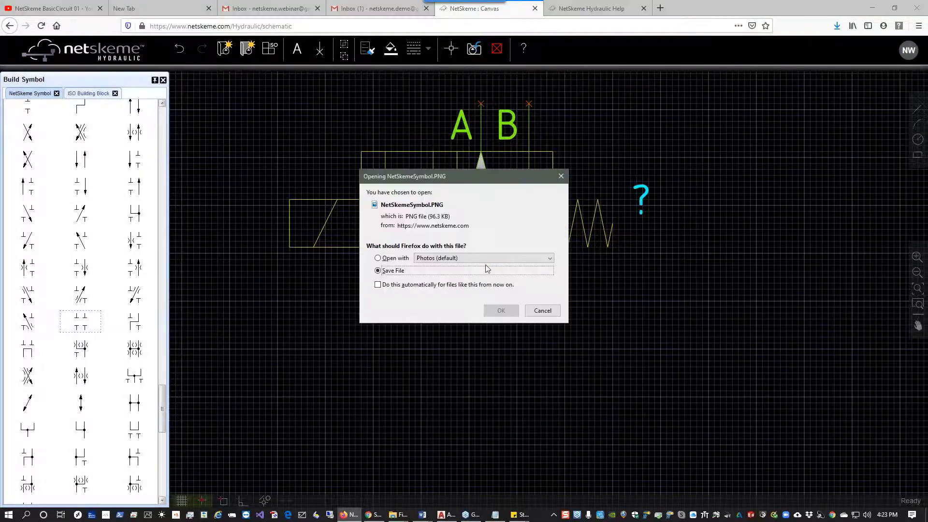
pyautogui.click(502, 310)
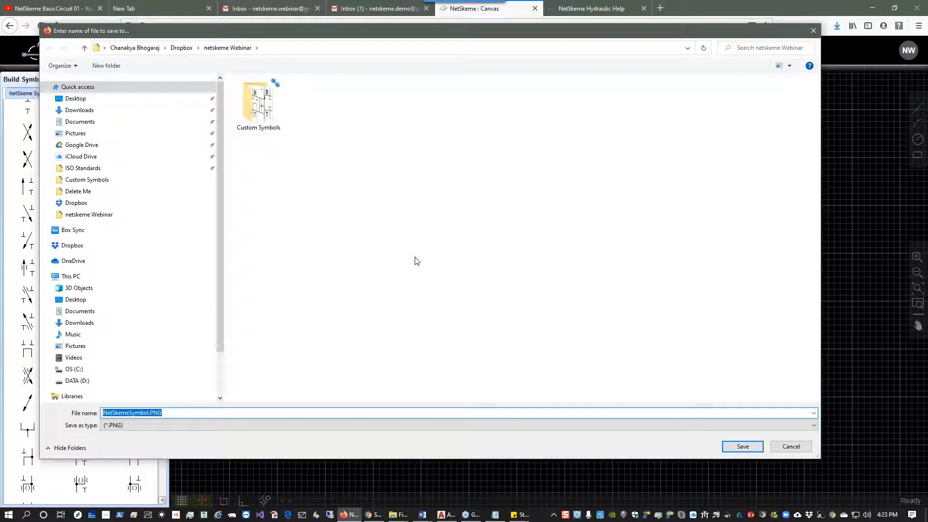
pyautogui.doubleClick(251, 127)
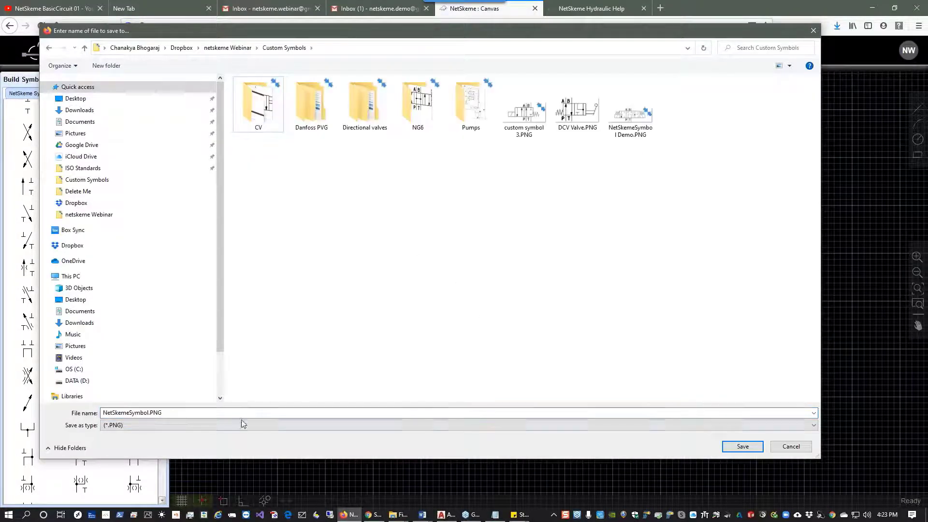
pyautogui.write('We')
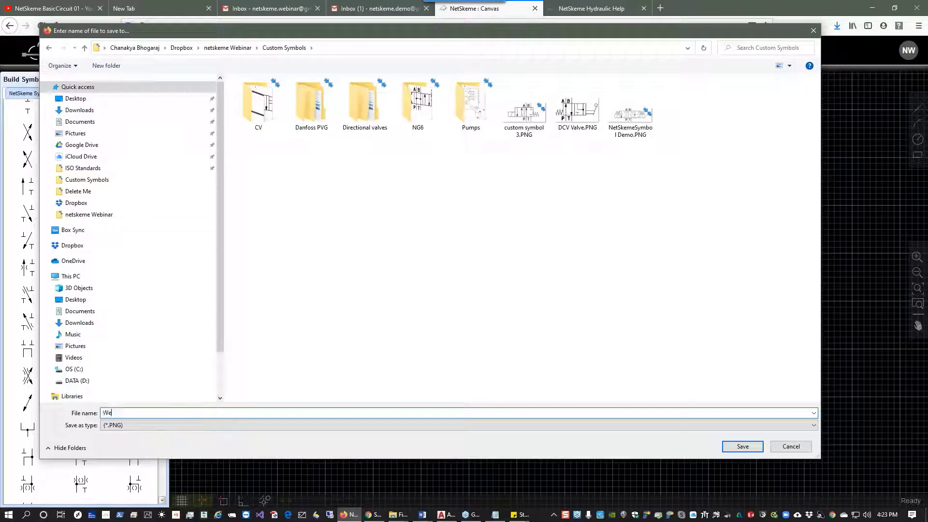
pyautogui.write('binar Sym')
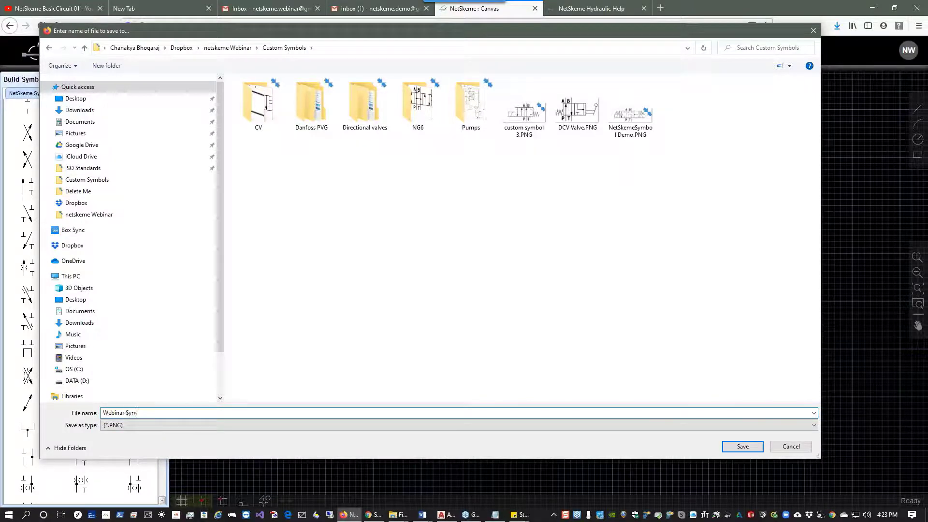
pyautogui.write('bol')
pyautogui.click(742, 447)
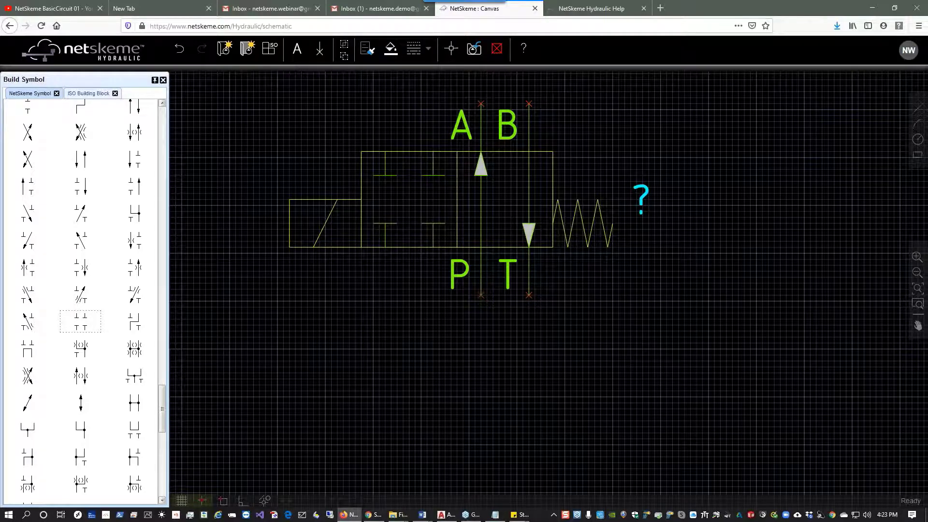
# Exit manage library mode without saving progress.
pyautogui.click(498, 52)
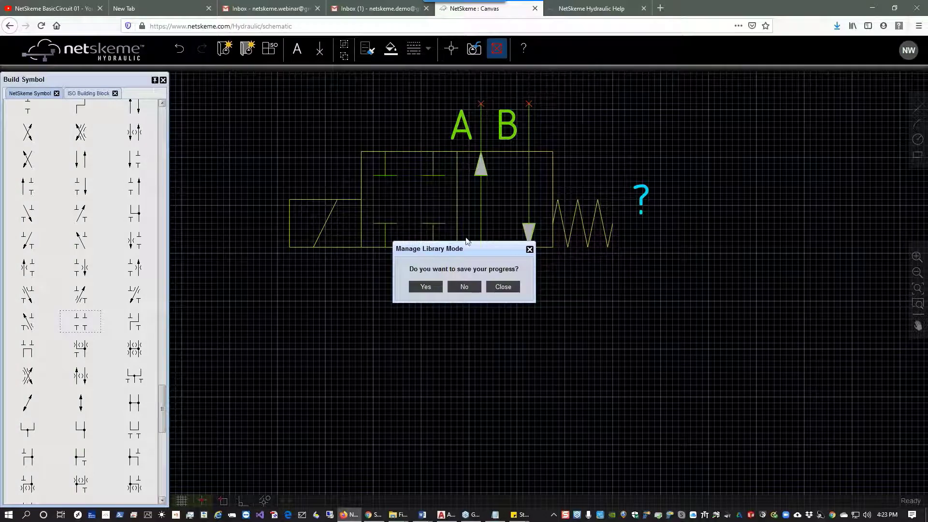
pyautogui.click(462, 289)
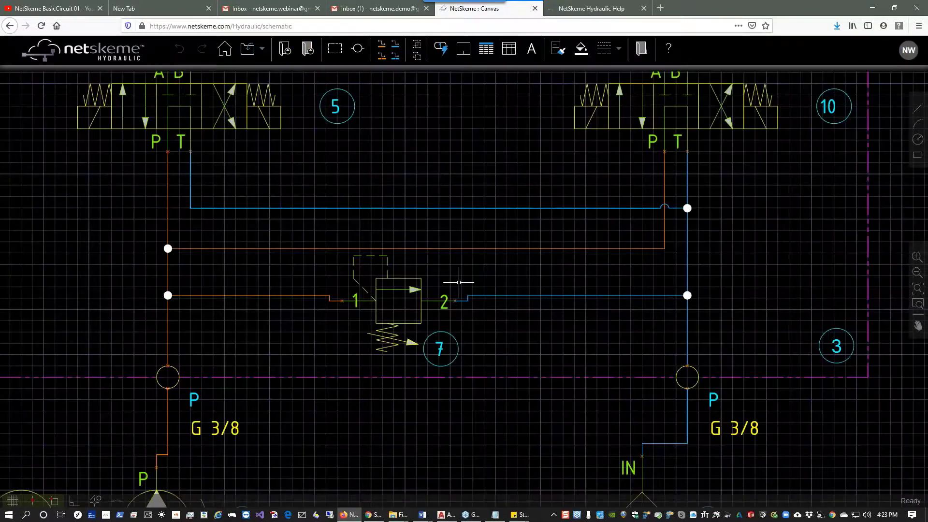
pyautogui.scroll(-3, 710, 207)
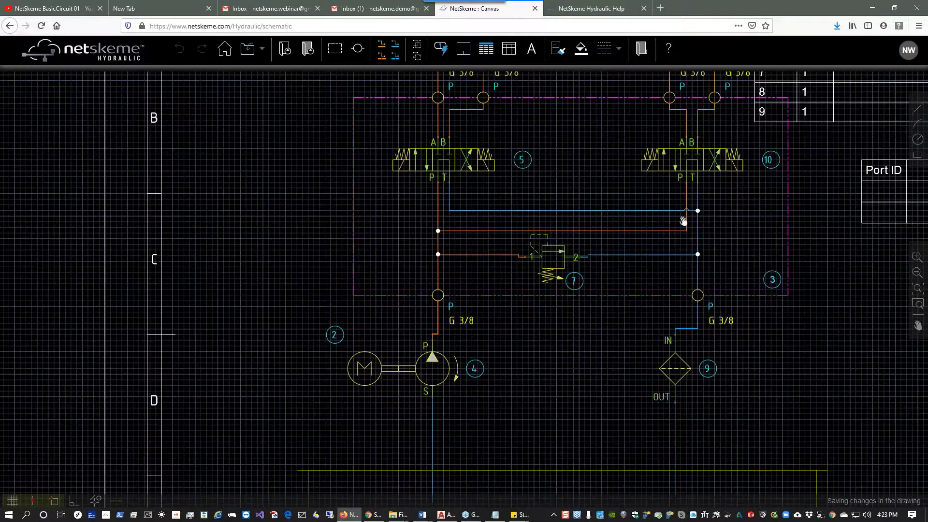
pyautogui.moveTo(654, 221); pyautogui.dragTo(472, 215)
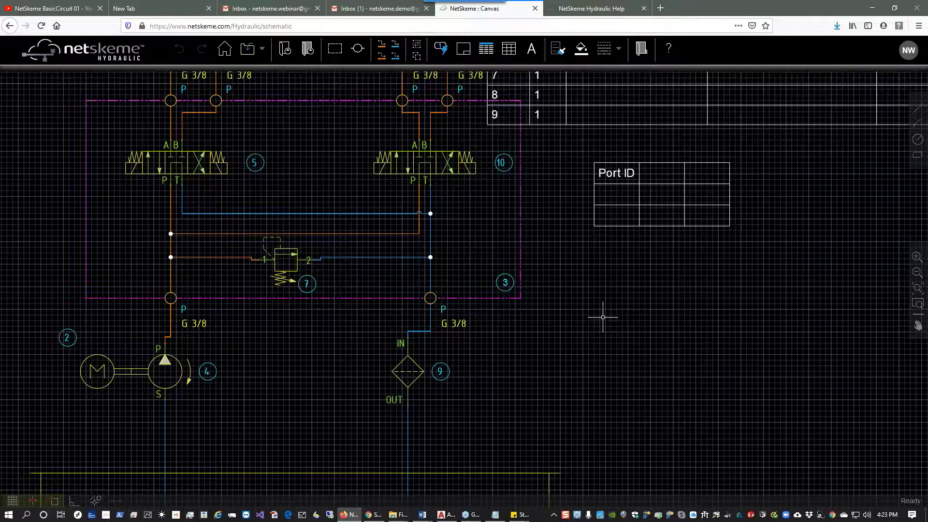
# Switch to AutoCAD and open the drawing WEBINAR SAMPLEv 2.DWG.
pyautogui.click(443, 517)
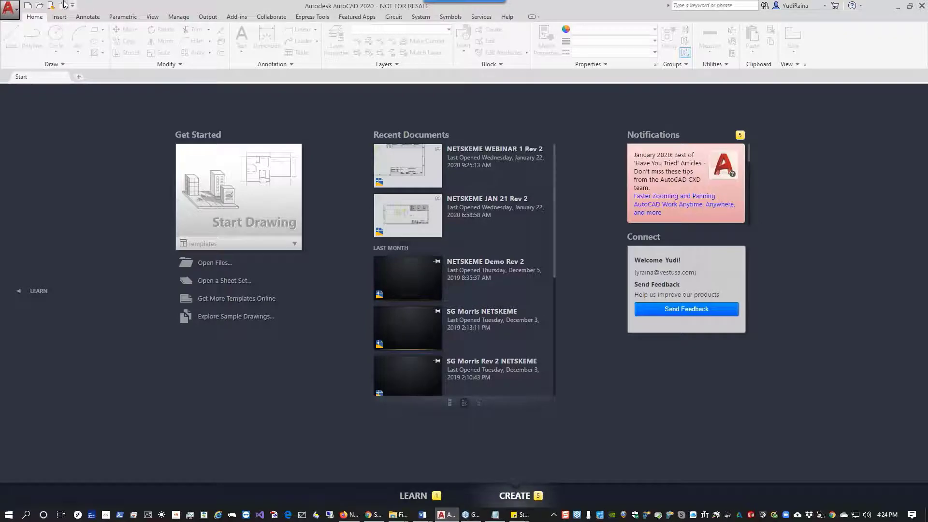
pyautogui.click(39, 6)
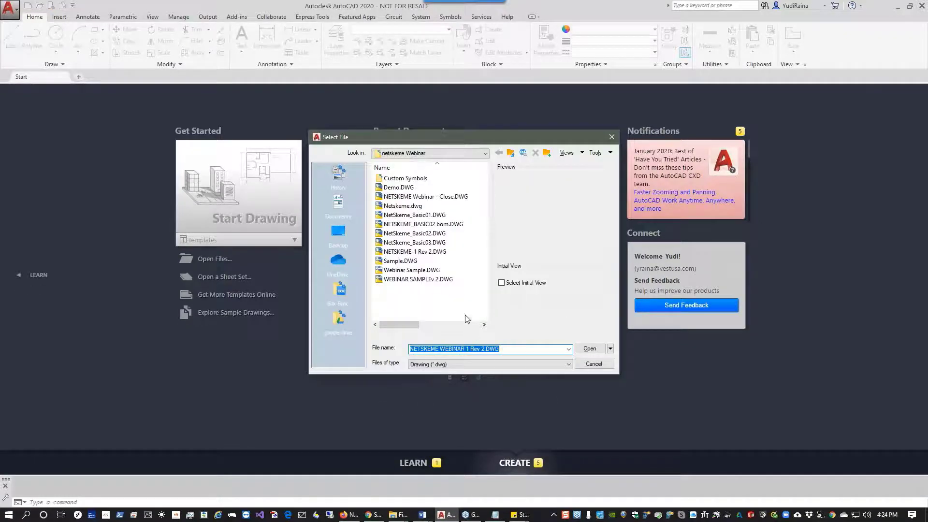
pyautogui.click(435, 280)
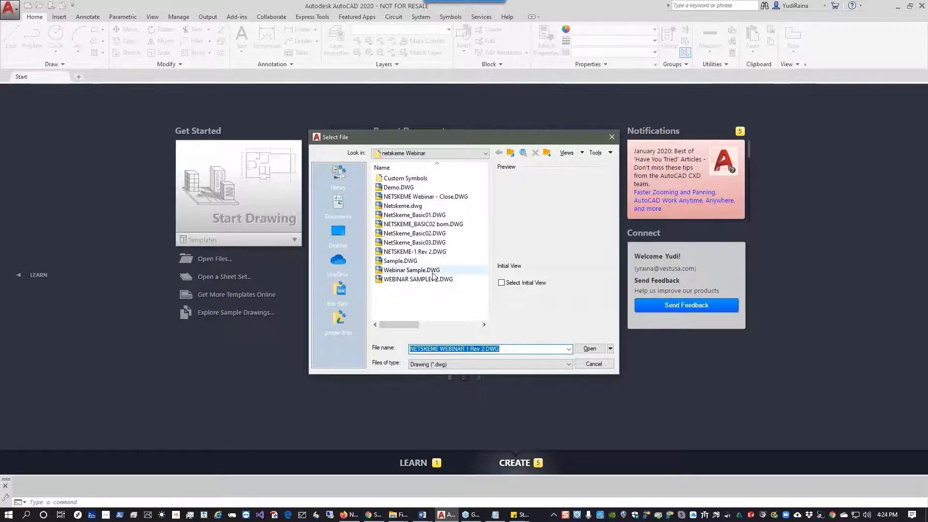
pyautogui.click(590, 348)
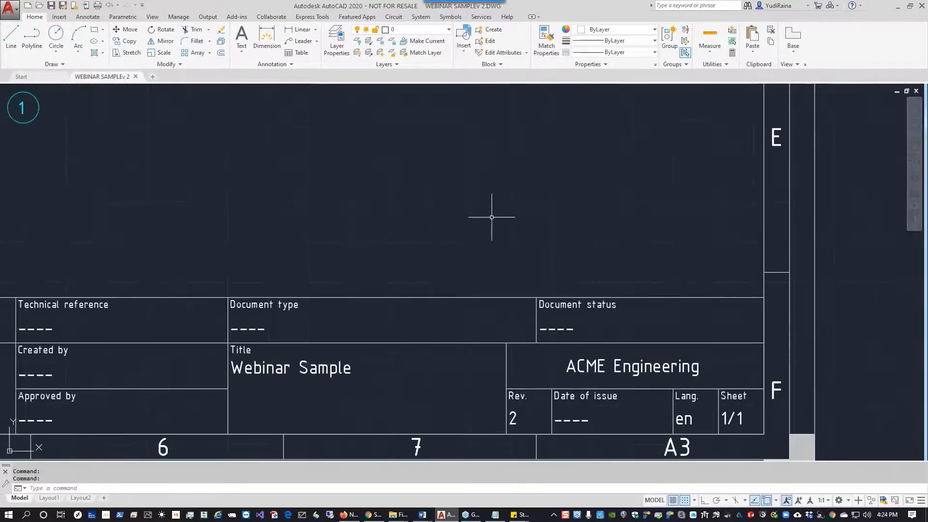
# Inspect the opened drawing and its layer list in AutoCAD, then switch back to NetSkeme.
pyautogui.scroll(-2, 491, 210)
pyautogui.moveTo(456, 192); pyautogui.dragTo(843, 335)
pyautogui.scroll(-4, 690, 167)
pyautogui.moveTo(690, 170)
pyautogui.mouseDown()
pyautogui.moveTo(683, 286)
pyautogui.moveTo(648, 303)
pyautogui.moveTo(571, 271)
pyautogui.mouseUp()
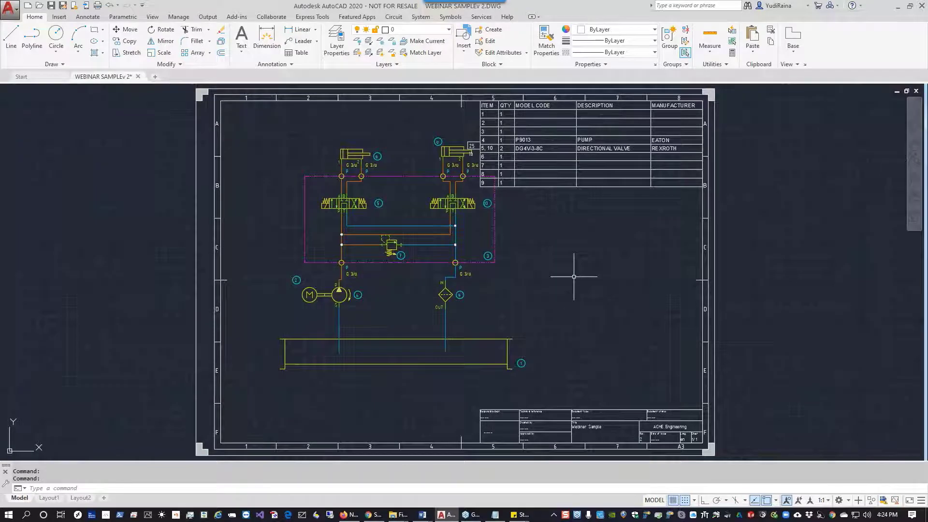
pyautogui.click(449, 29)
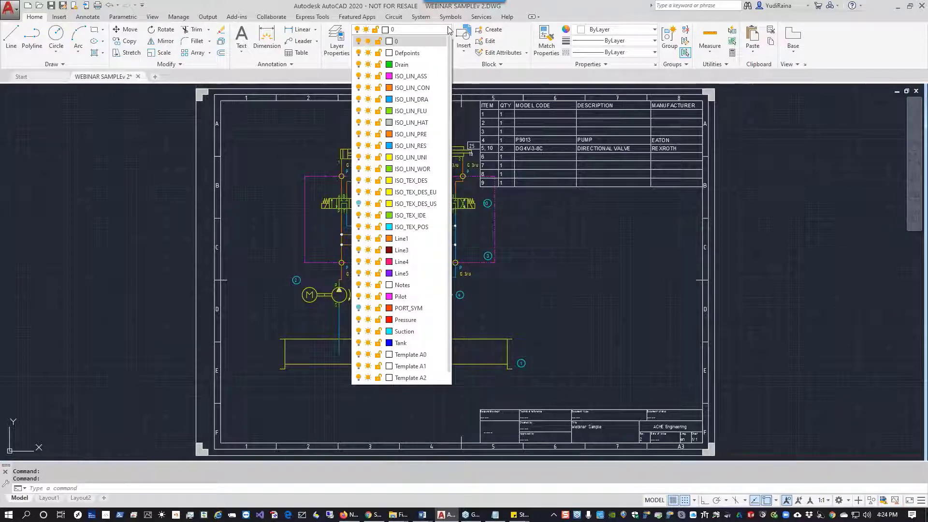
pyautogui.click(568, 10)
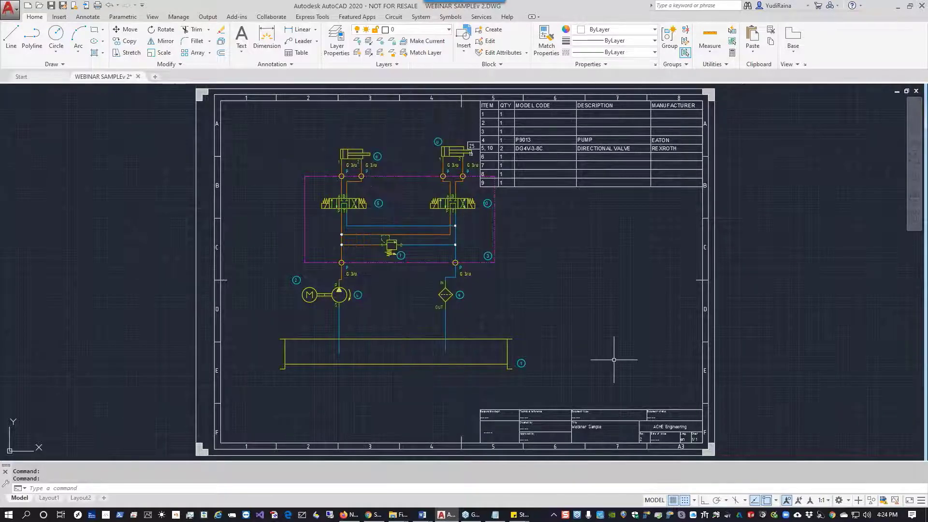
pyautogui.click(449, 516)
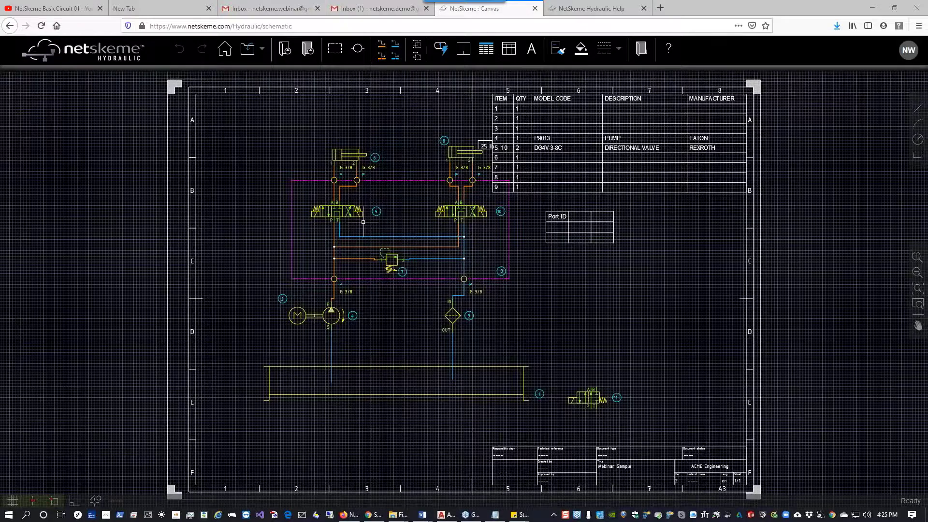
# Move the pressure relief valve 7 down by one grid square between the two pressure lines.
pyautogui.scroll(5, 363, 222)
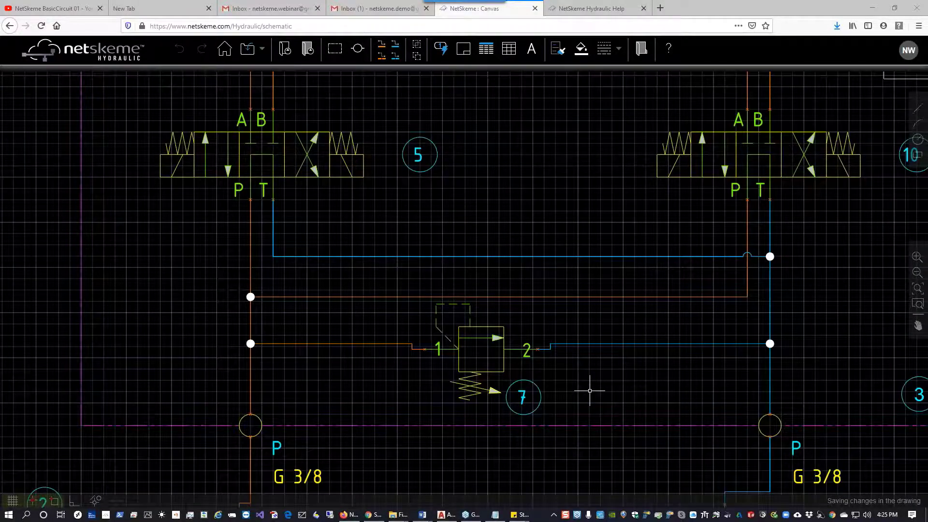
pyautogui.click(338, 344)
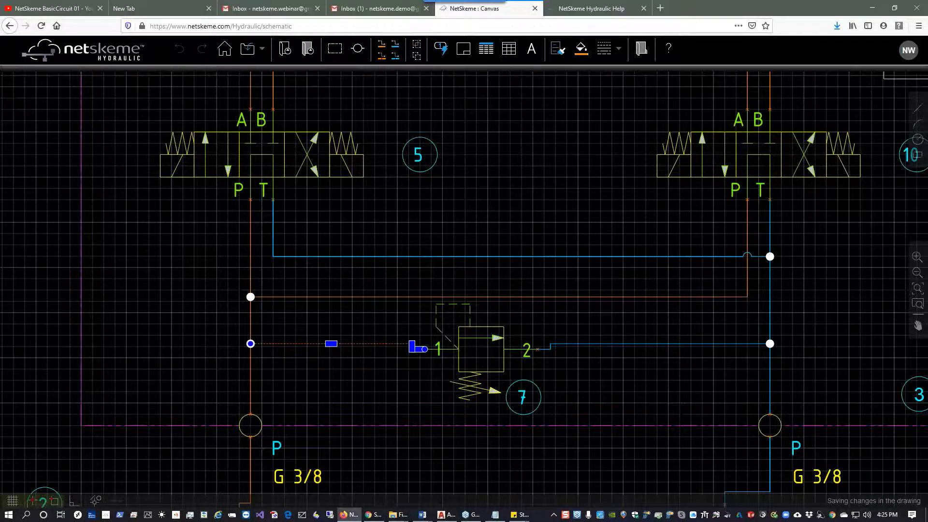
pyautogui.scroll(3, 406, 360)
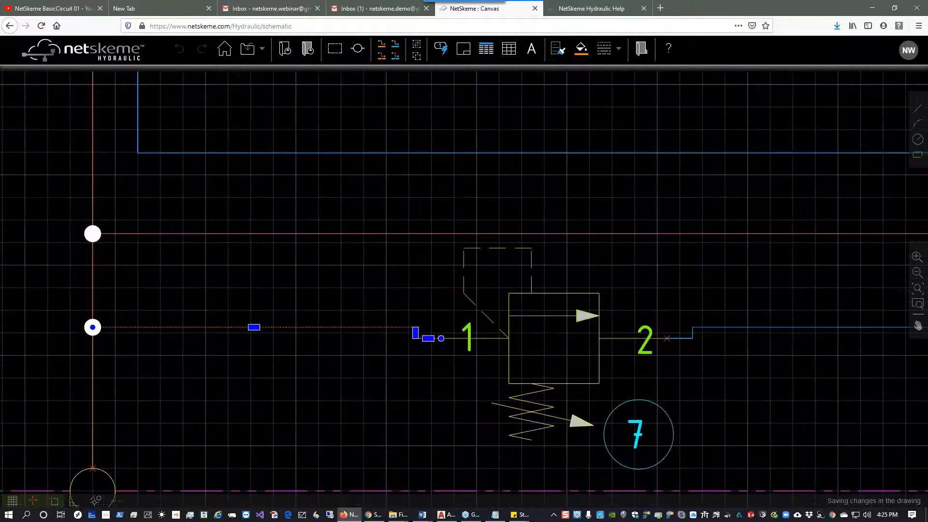
pyautogui.press('Escape')
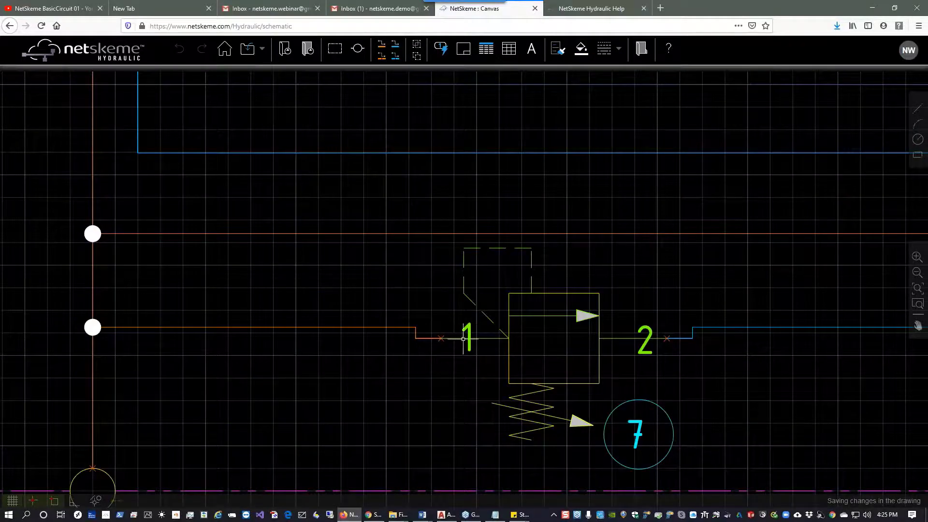
pyautogui.click(491, 337)
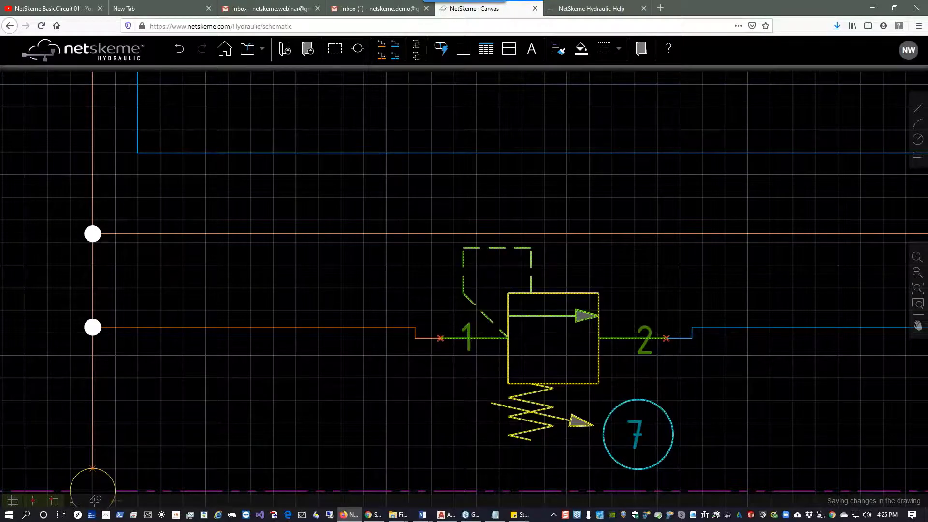
pyautogui.click(440, 338)
pyautogui.moveTo(438, 345); pyautogui.dragTo(428, 361)
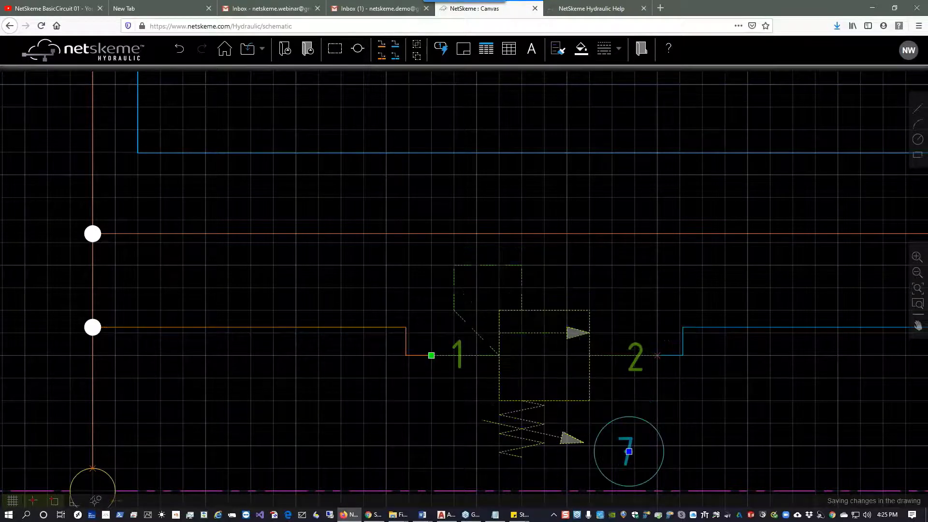
# Straighten the pressure lines so they run horizontally into the valve's ports 1 and 2.
pyautogui.click(418, 356)
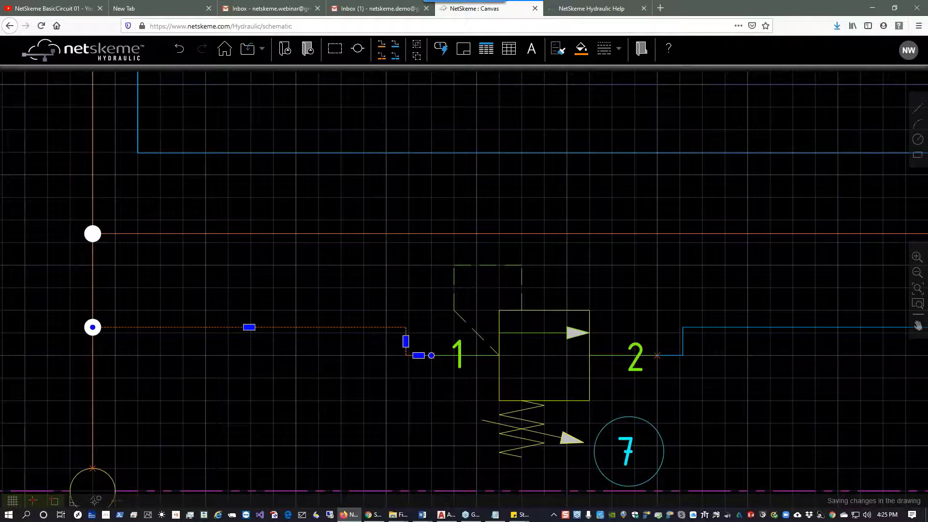
pyautogui.moveTo(249, 327); pyautogui.dragTo(251, 356)
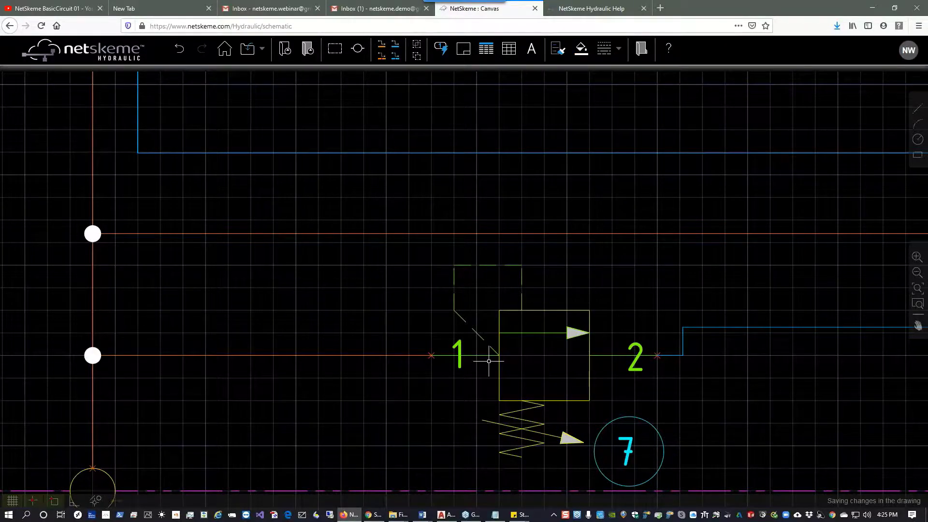
pyautogui.moveTo(777, 369); pyautogui.dragTo(460, 365)
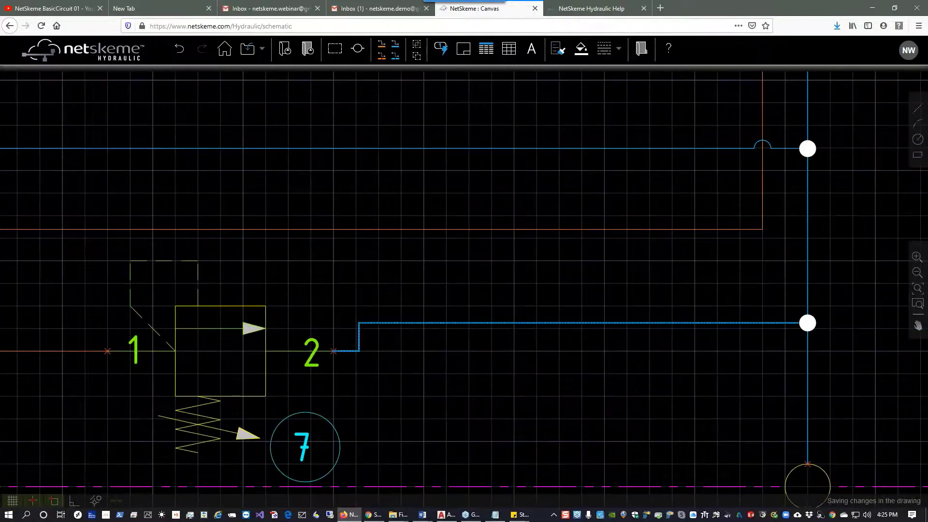
pyautogui.click(542, 324)
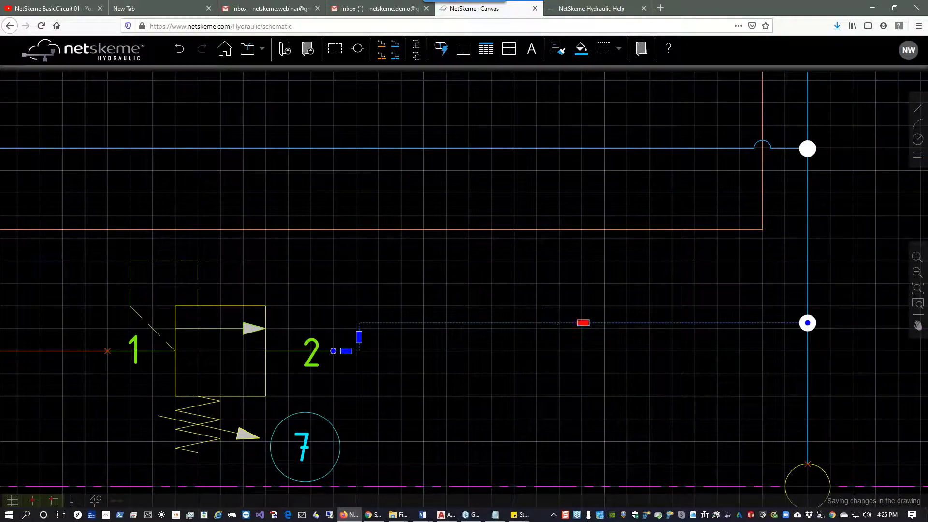
pyautogui.moveTo(583, 323); pyautogui.dragTo(579, 352)
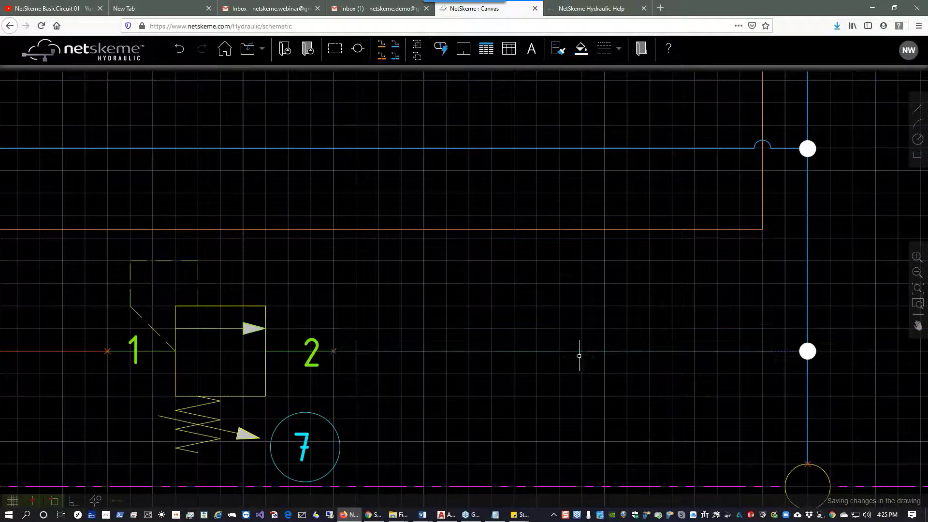
pyautogui.scroll(-3, 572, 328)
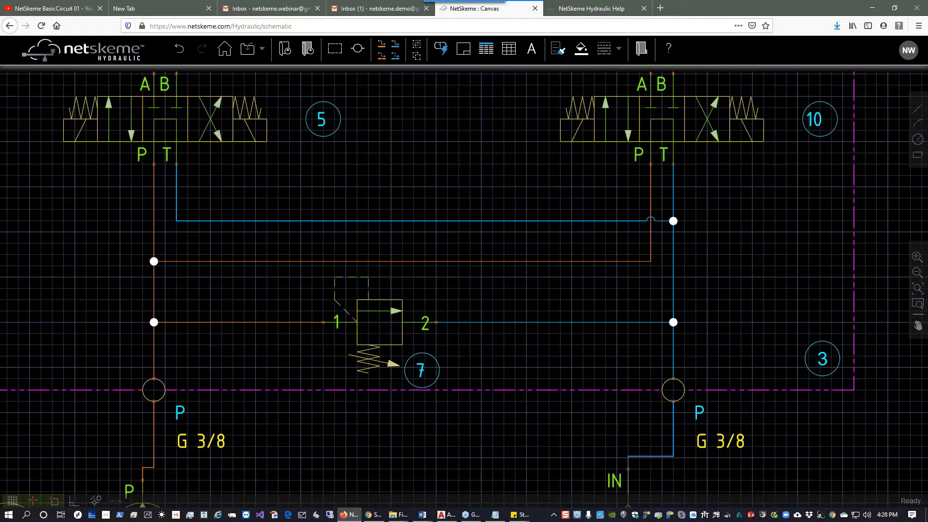
pyautogui.click(917, 288)
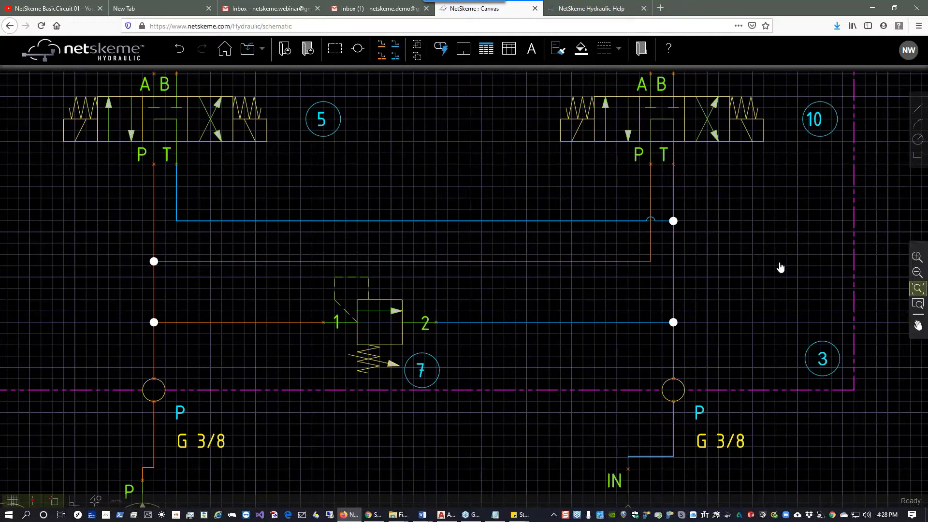